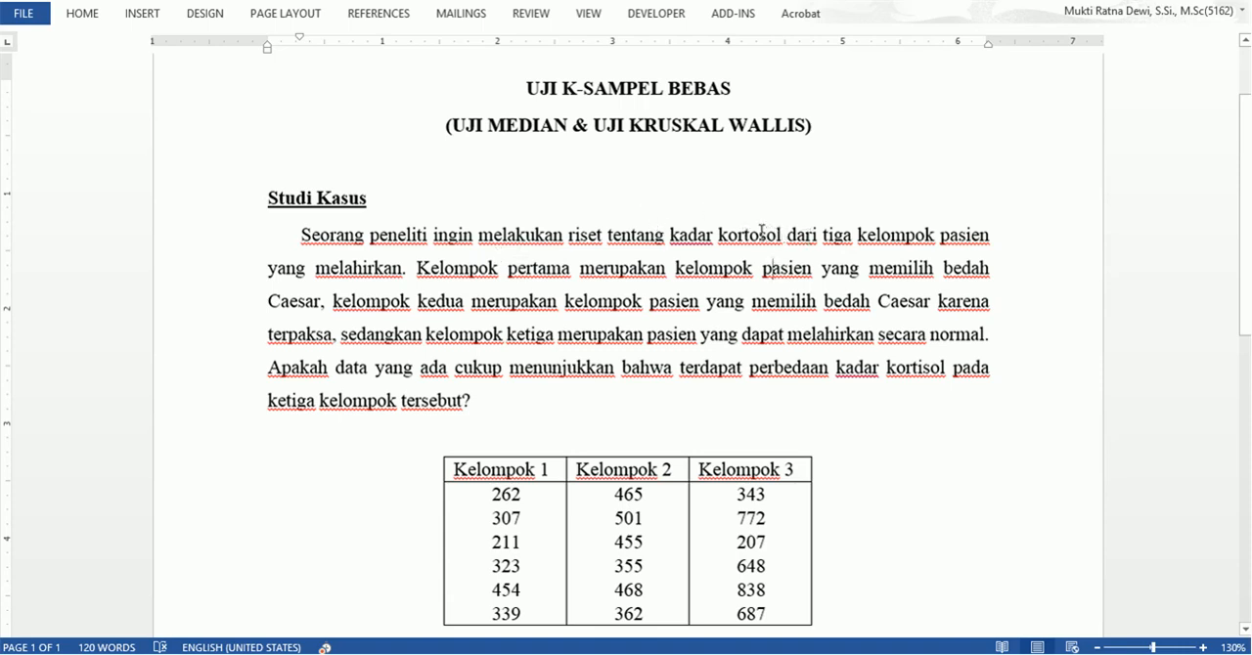
Correct the misspelled word "kortosol" to "kortisol" in the first sentence of the Studi Kasus paragraph.
left_click(760, 236)
key("BackSpace")
type("i")
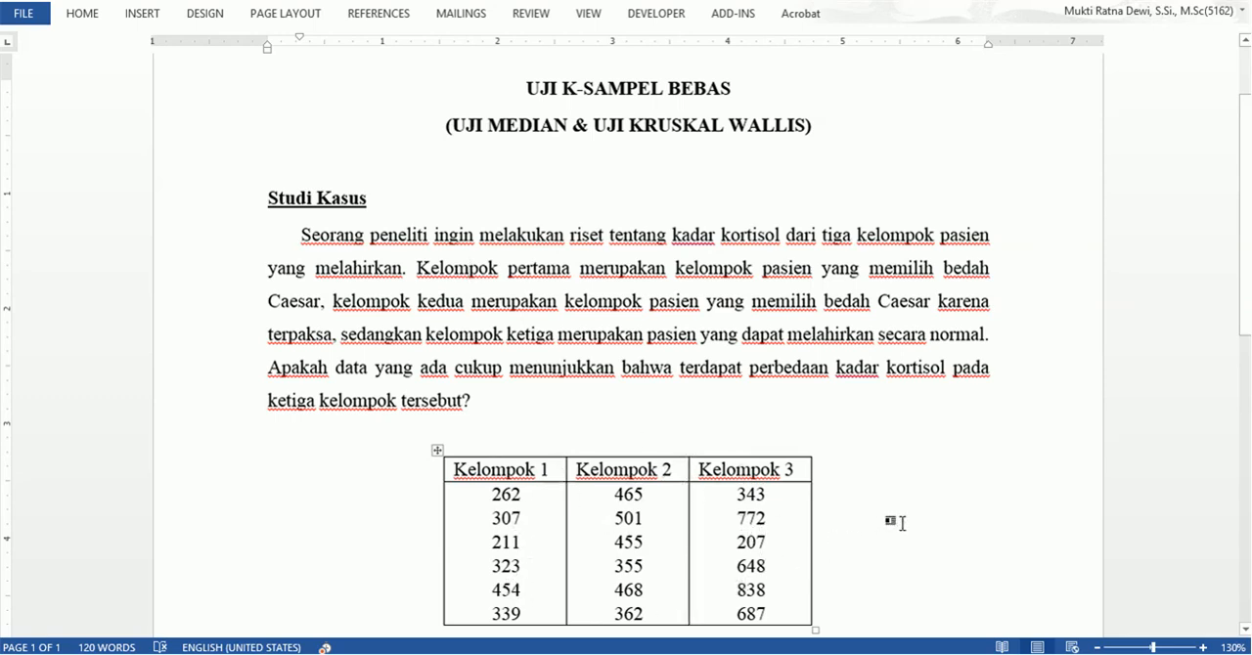
Read through the three-group data table and the H0 and H1 hypotheses under Penyelesaian.
scroll(901, 521, "down", 3)
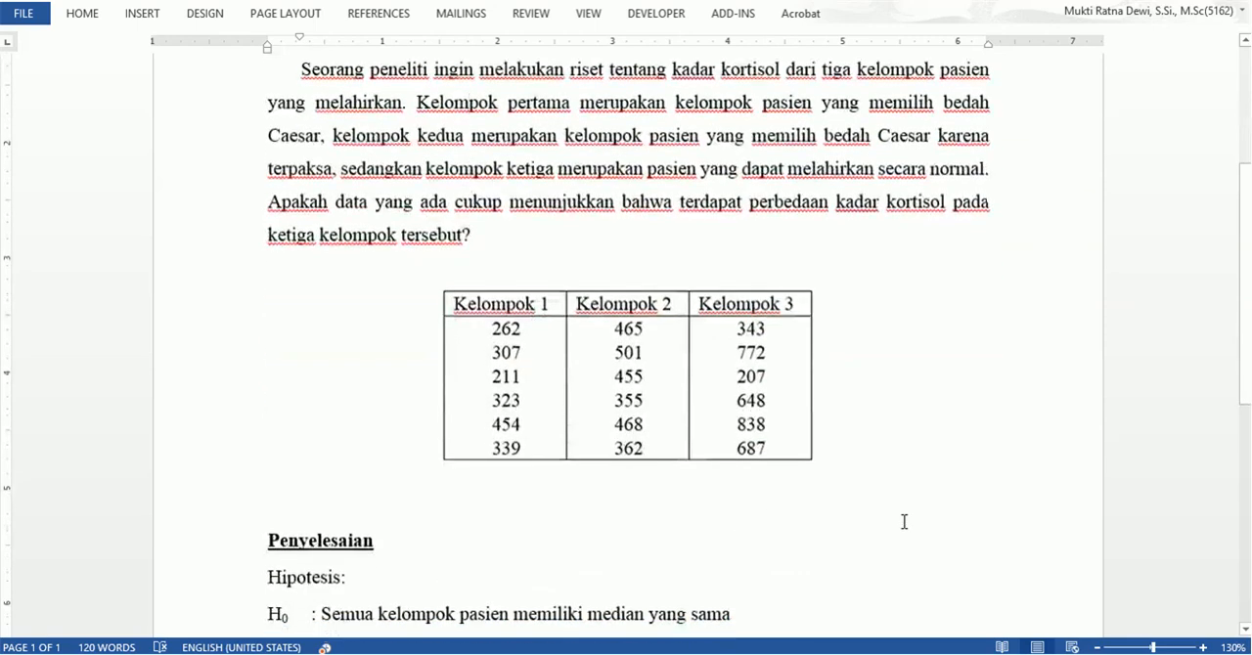
scroll(391, 562, "down", 1)
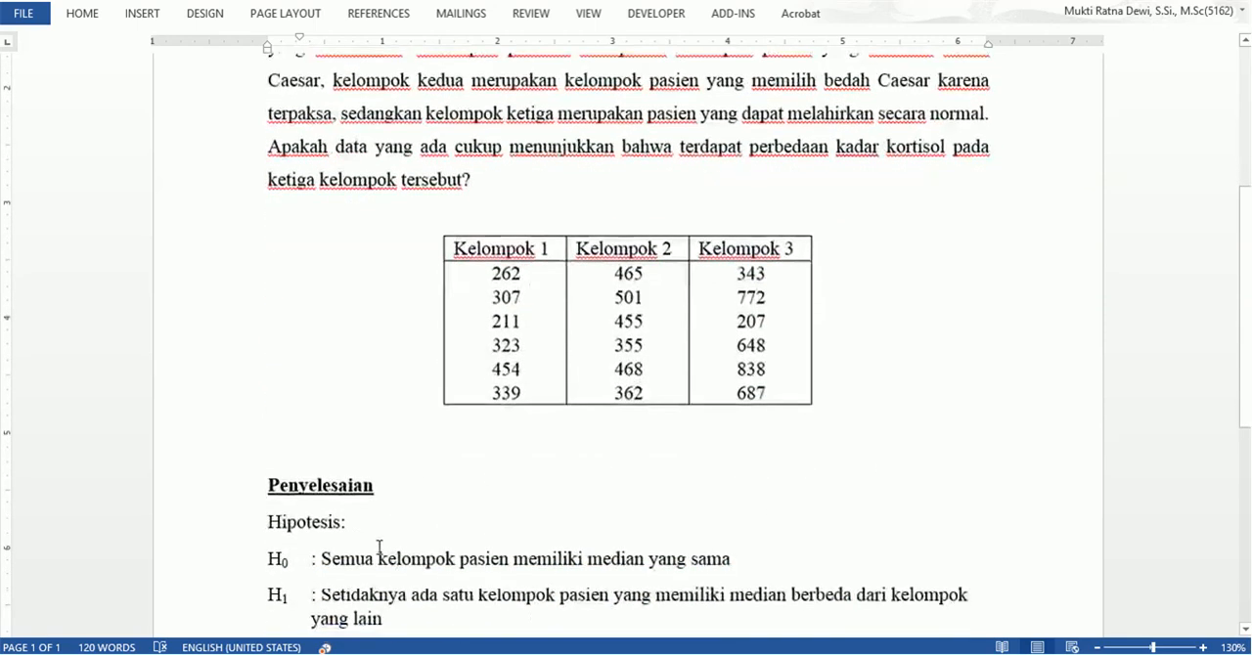
scroll(313, 553, "down", 1)
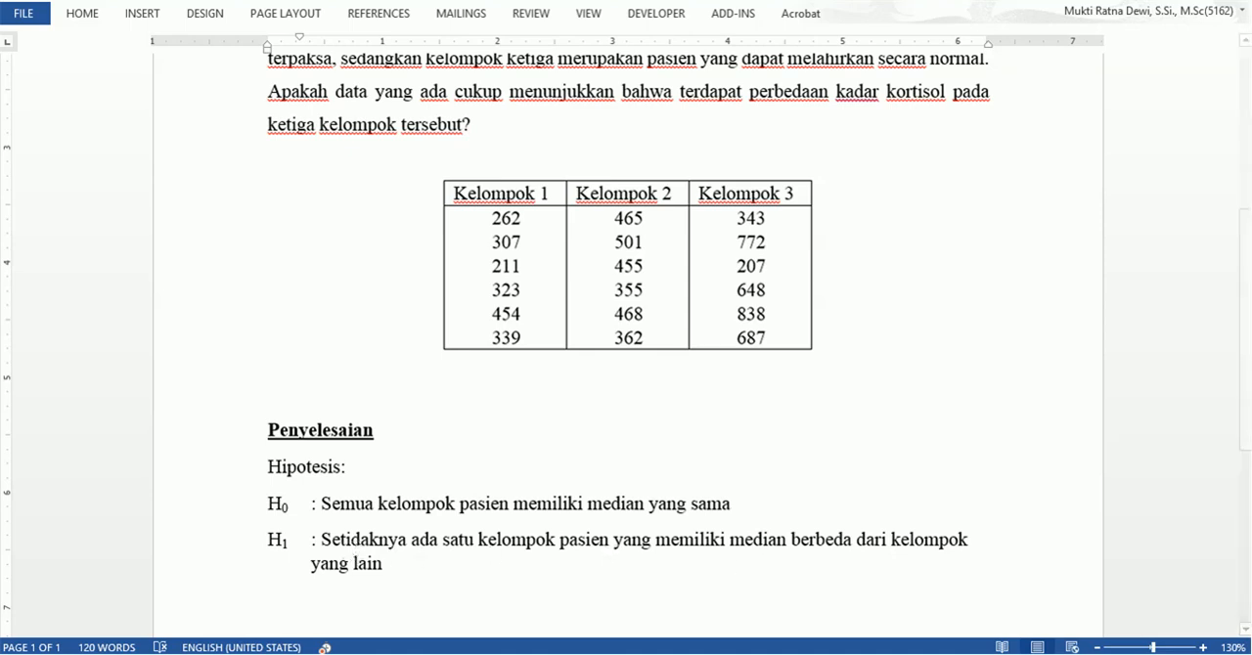
Switch to Minitab and examine the Kelompok and Kortisol rows of groups 1, 2 and 3 in the enlarged worksheet.
key("alt+Tab")
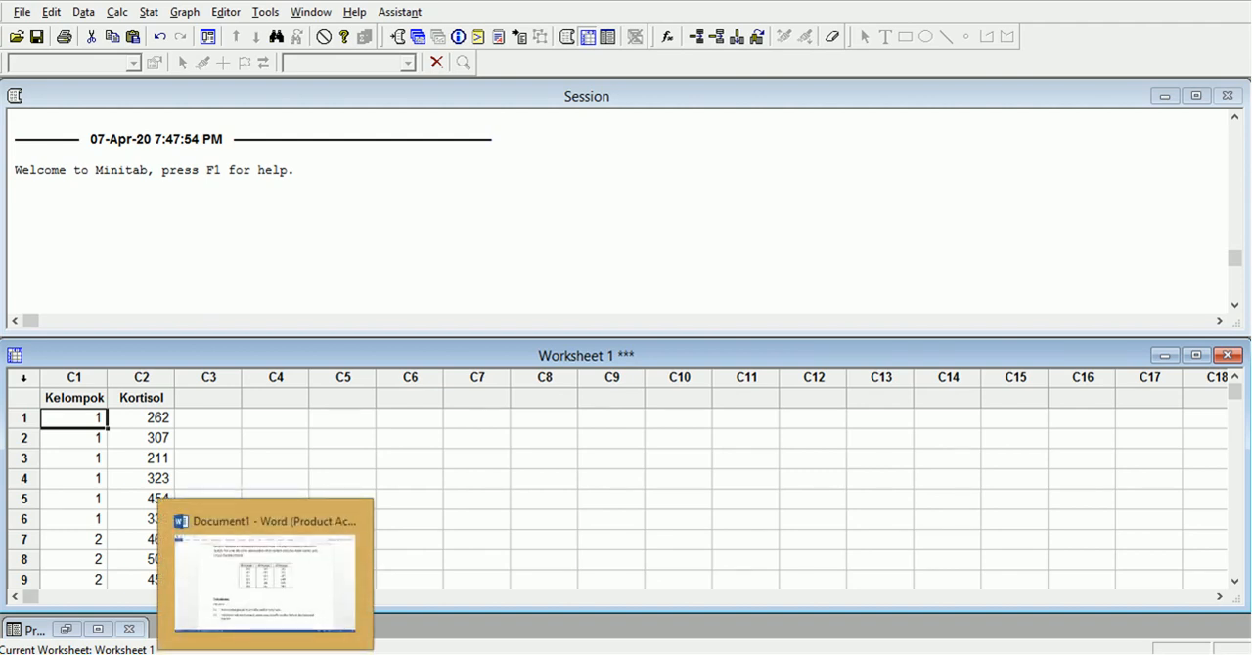
left_click(209, 418)
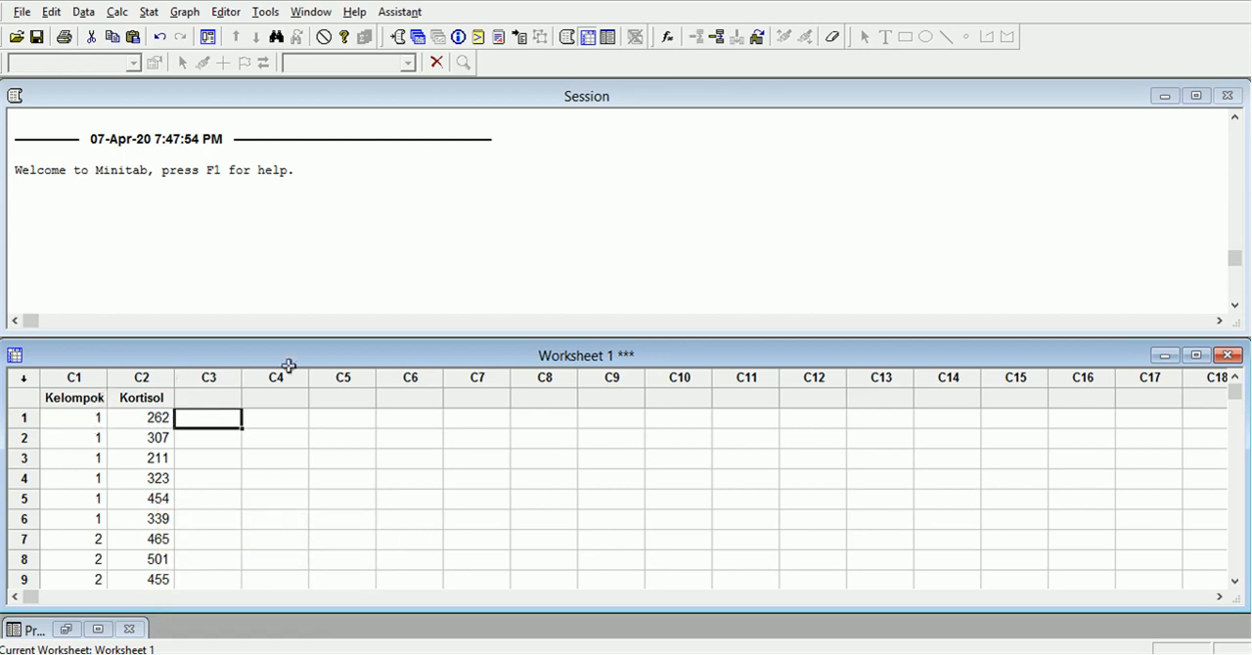
left_click(1188, 356)
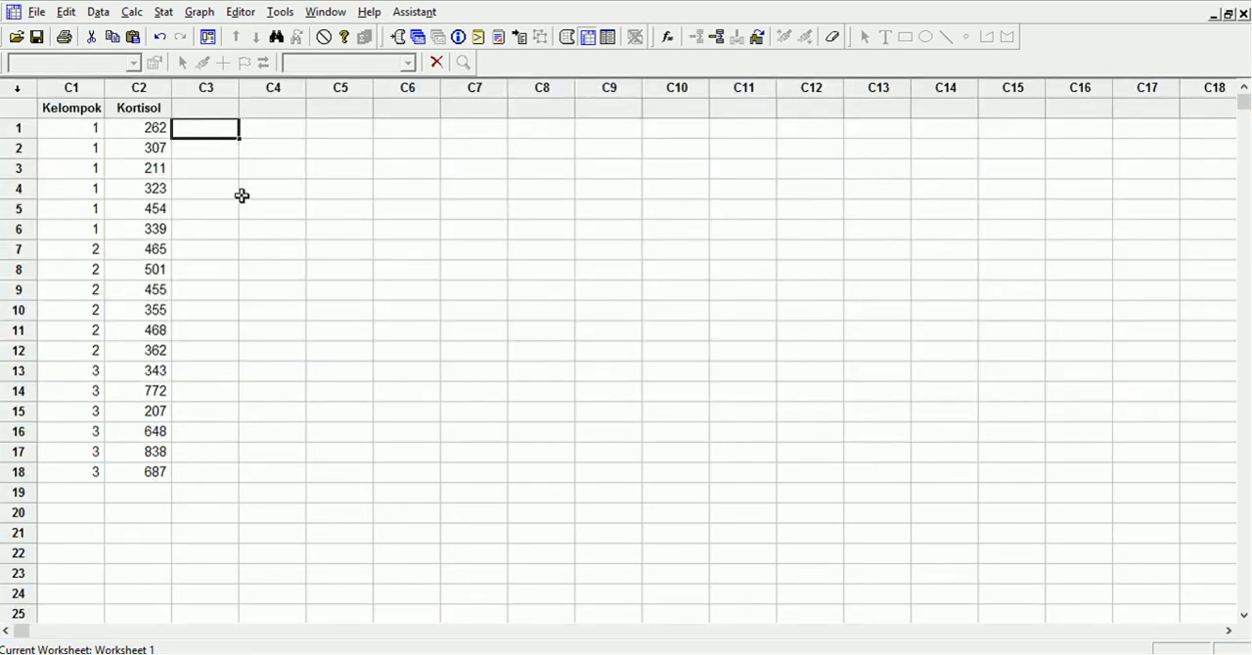
left_click(78, 126)
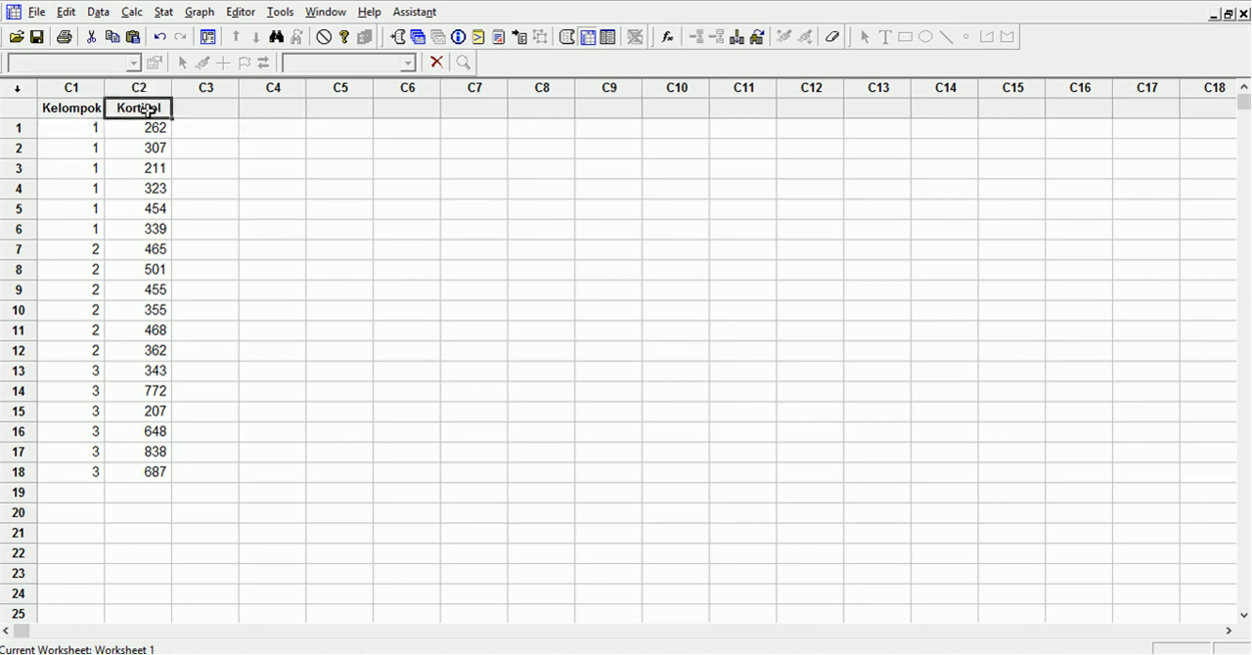
left_click(201, 194)
left_click_drag(79, 127, 148, 231)
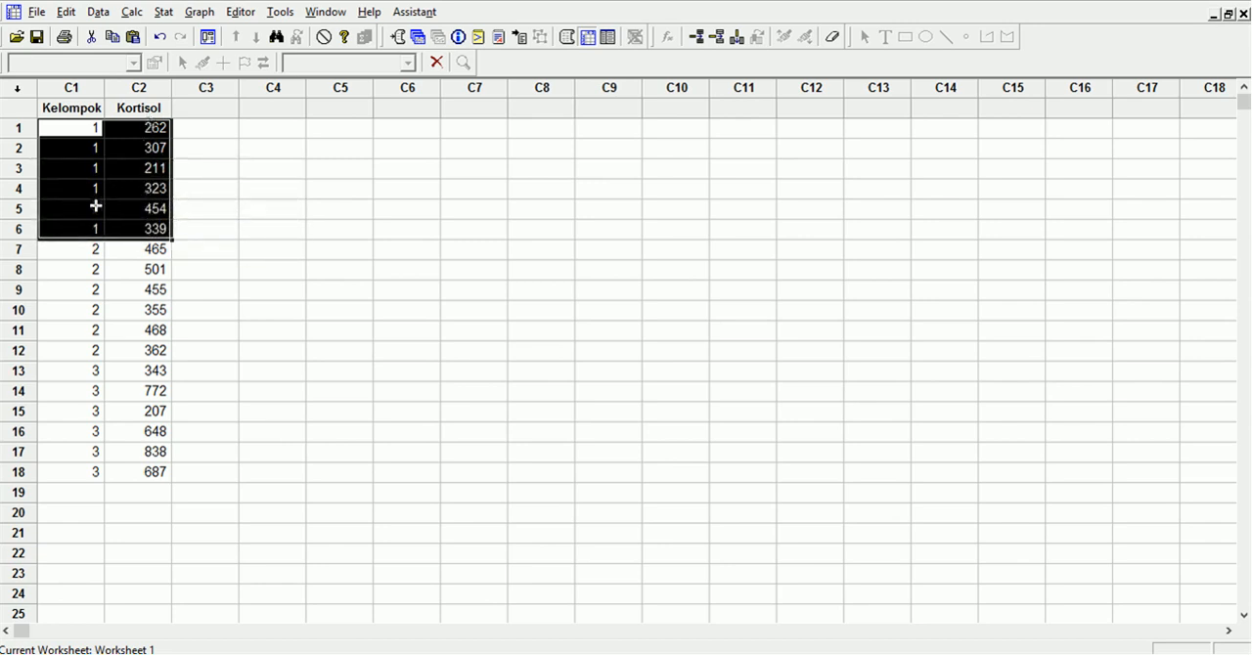
left_click_drag(72, 248, 158, 349)
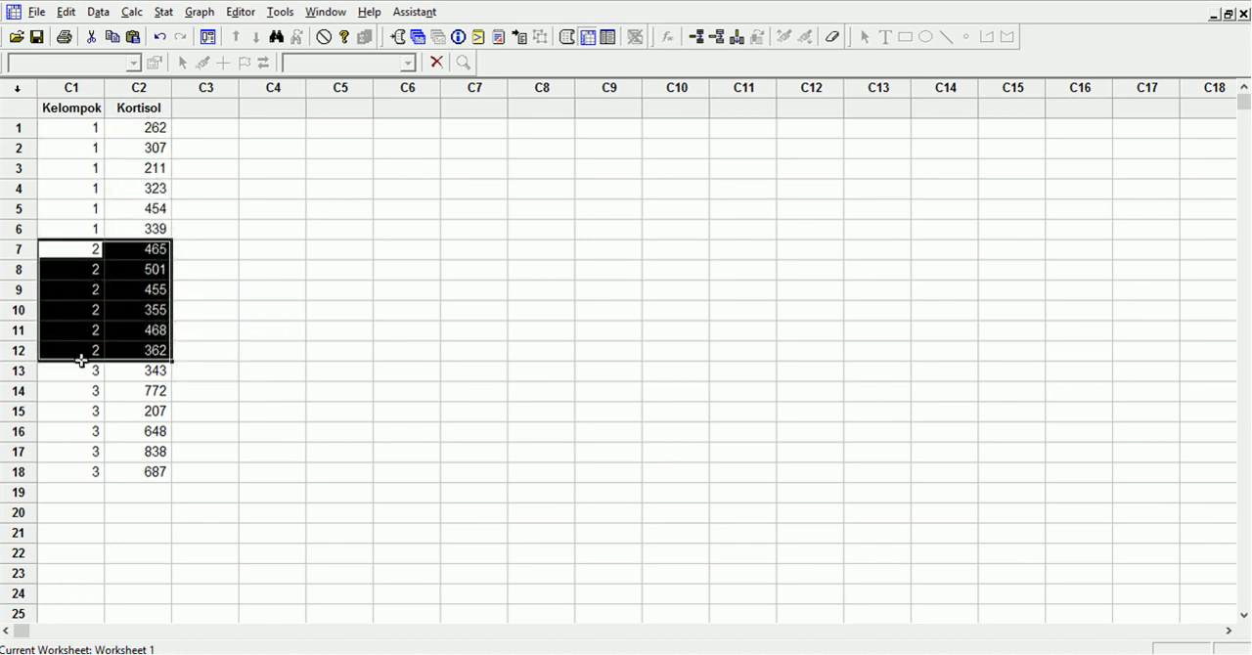
left_click_drag(81, 371, 155, 476)
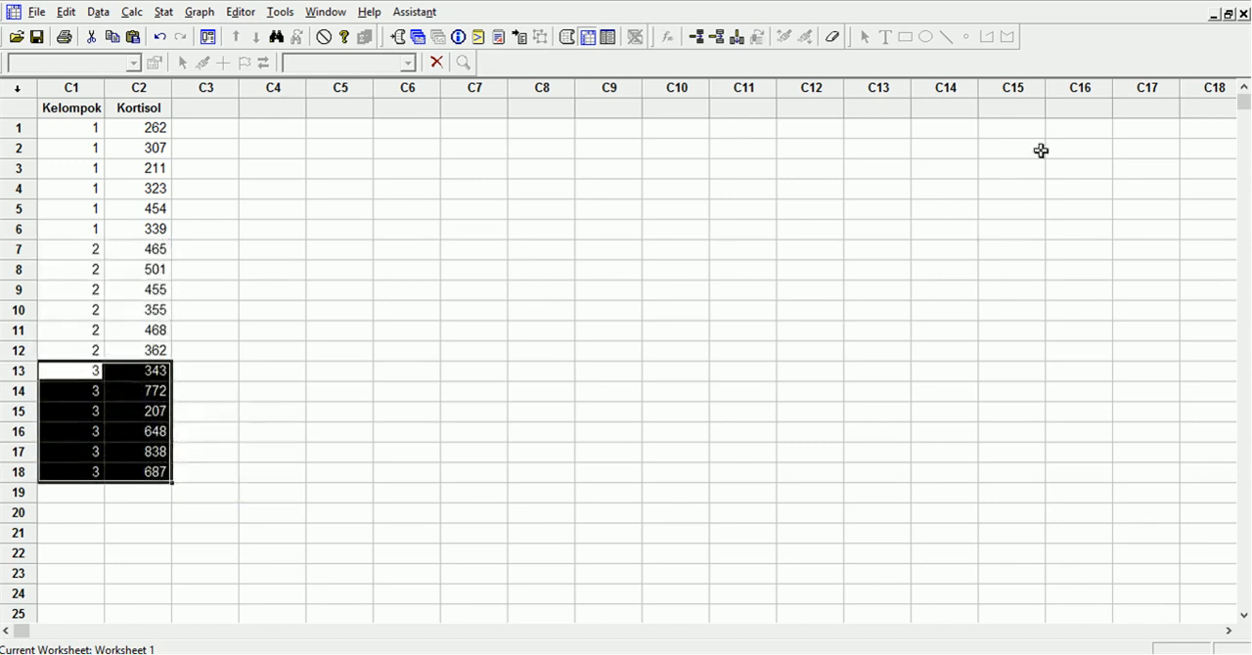
left_click(1228, 15)
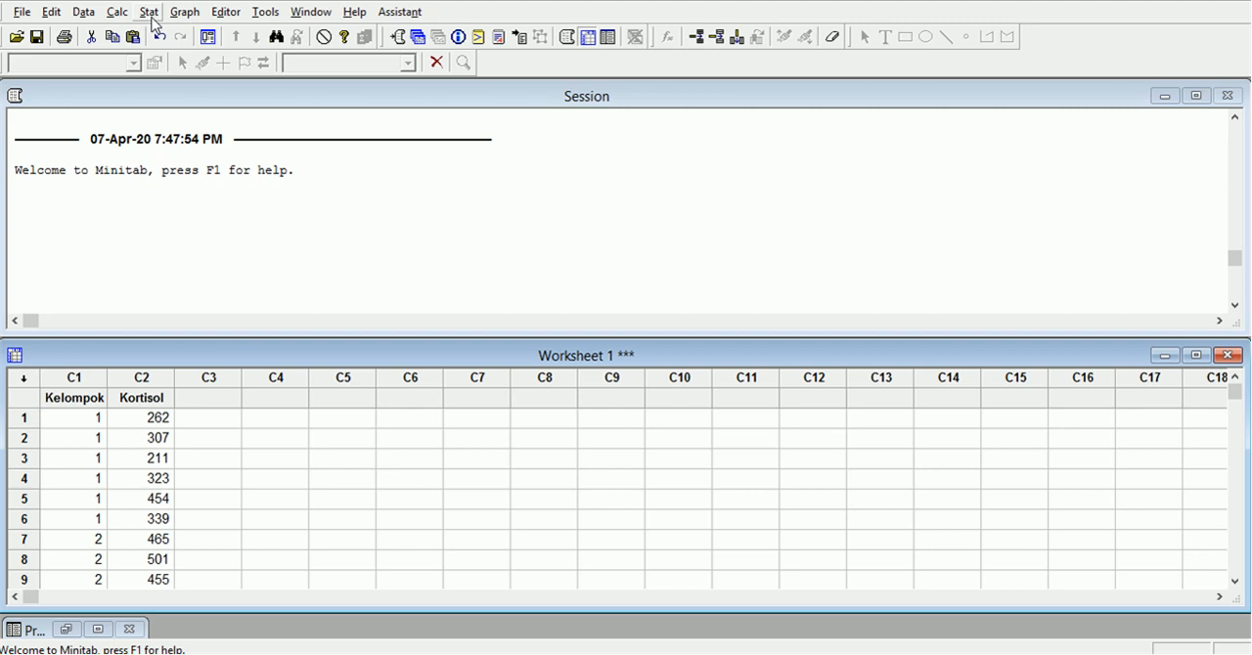
Run a nonparametric Kruskal-Wallis test with Kortisol as the response and Kelompok as the factor.
left_click(153, 16)
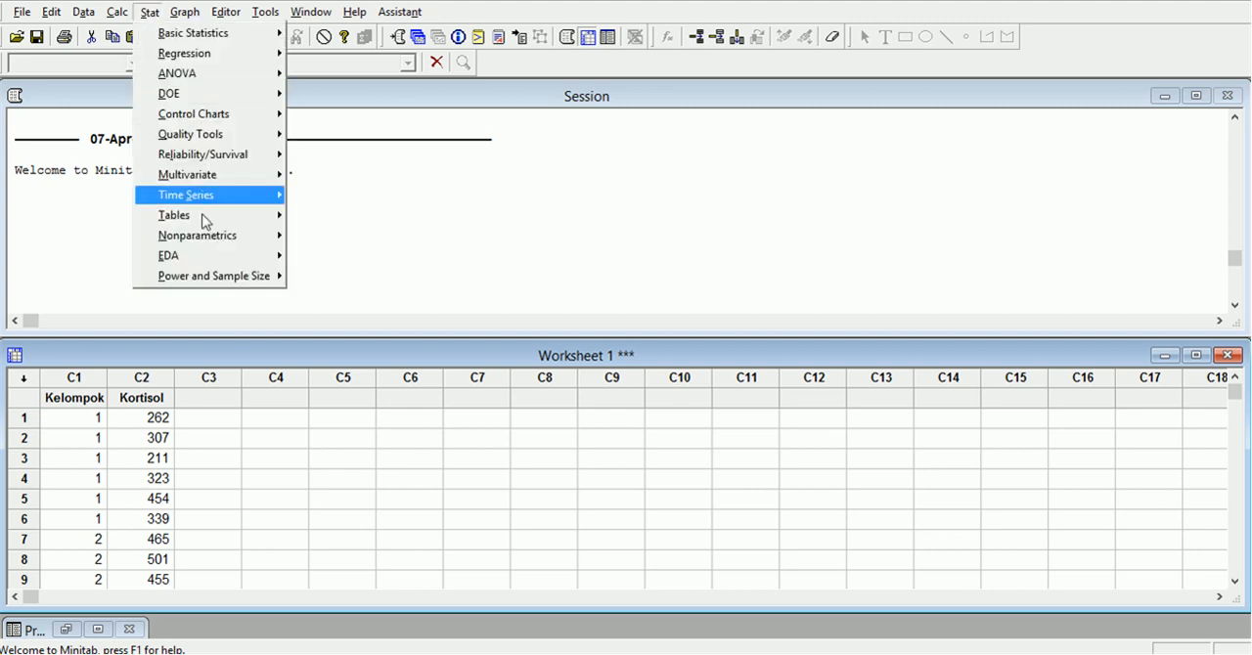
mouse_move(220, 241)
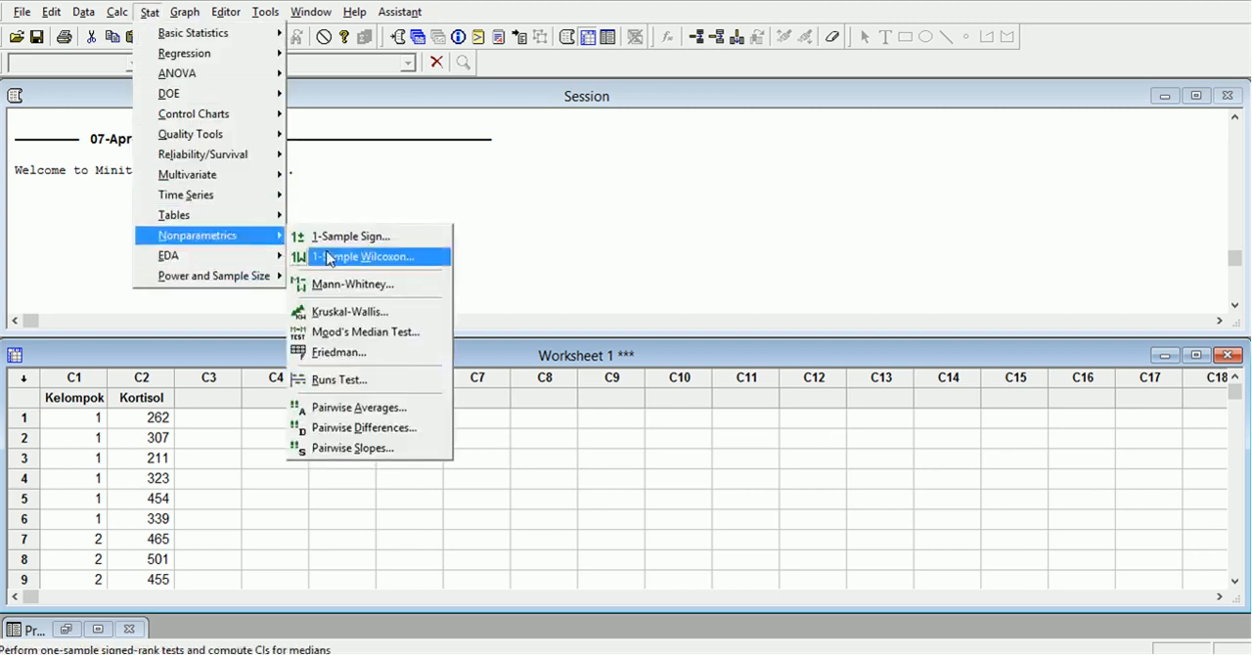
left_click(352, 312)
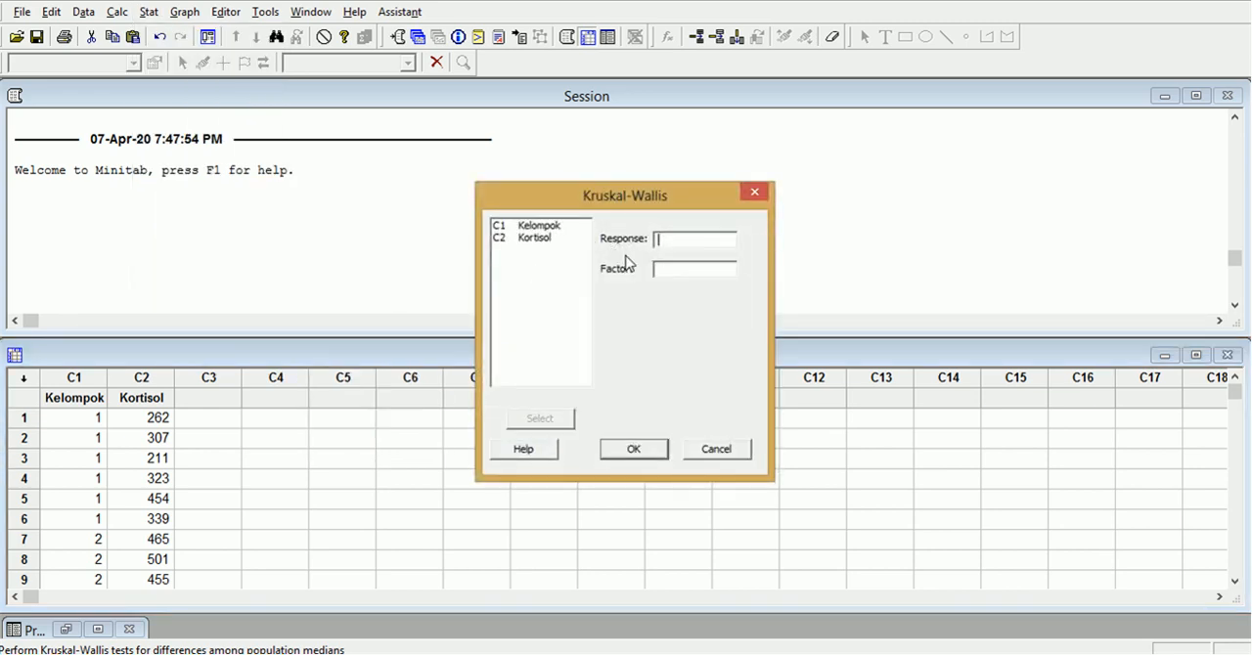
double_click(540, 239)
left_click(544, 229)
double_click(543, 230)
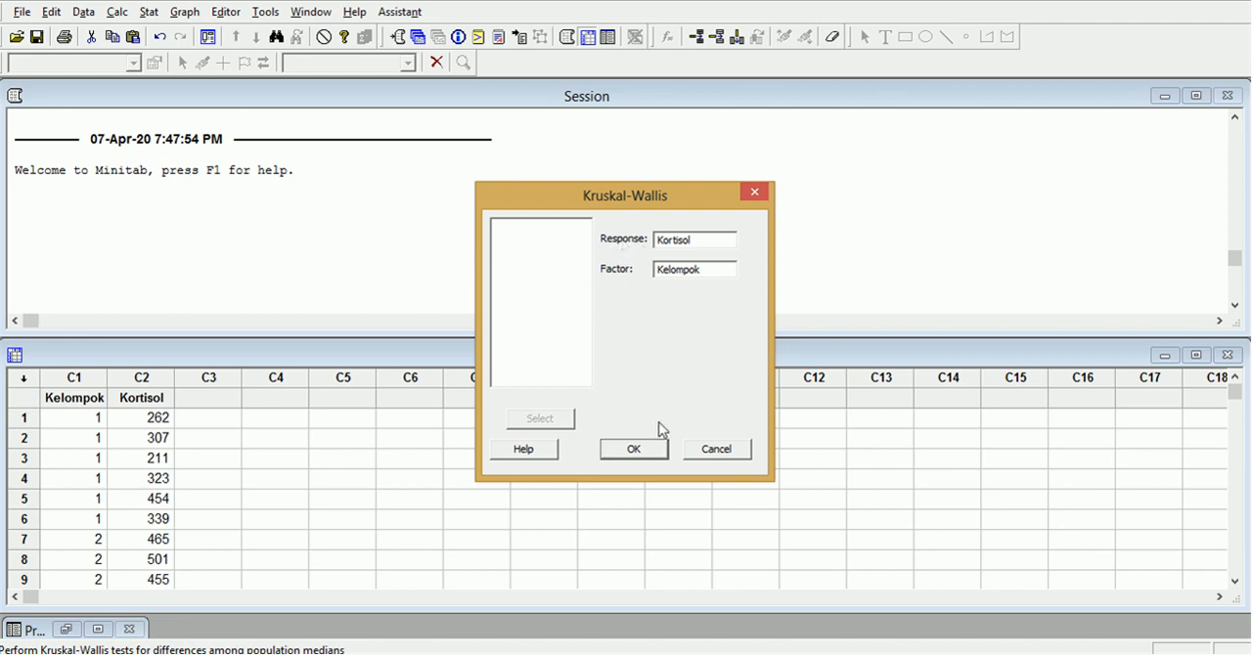
left_click(638, 446)
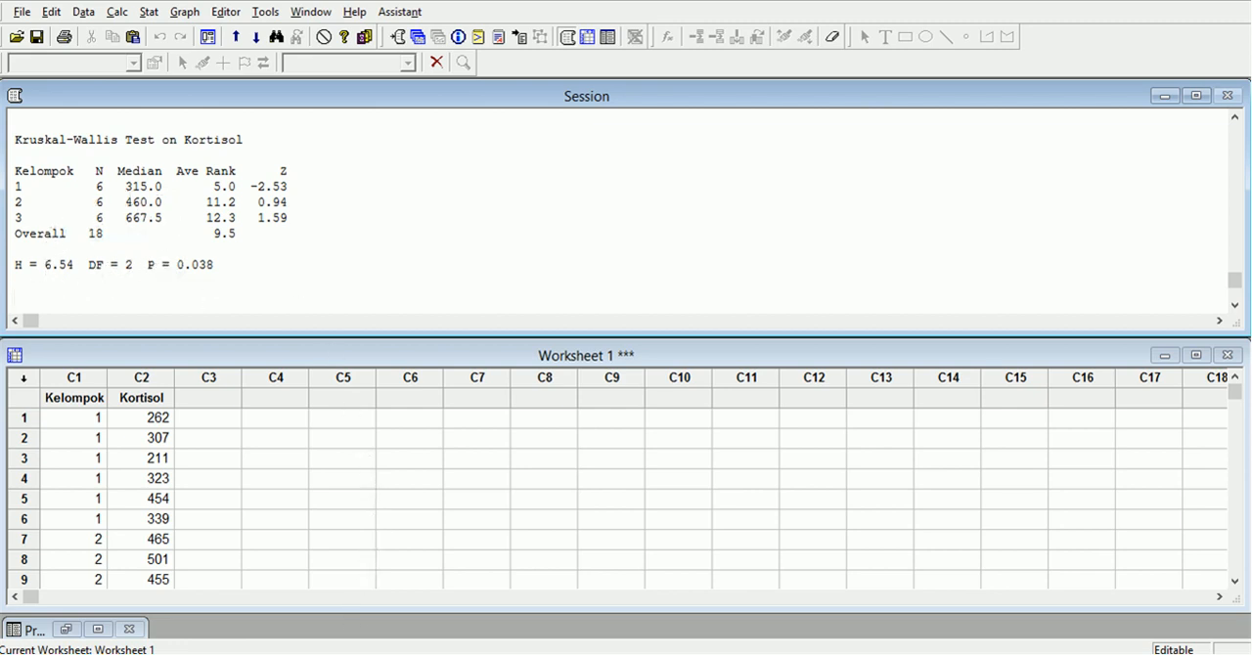
Switch to SPSS and examine how the group 1 rows and the KELOMPOK and KORTISOL columns are entered.
left_click(350, 654)
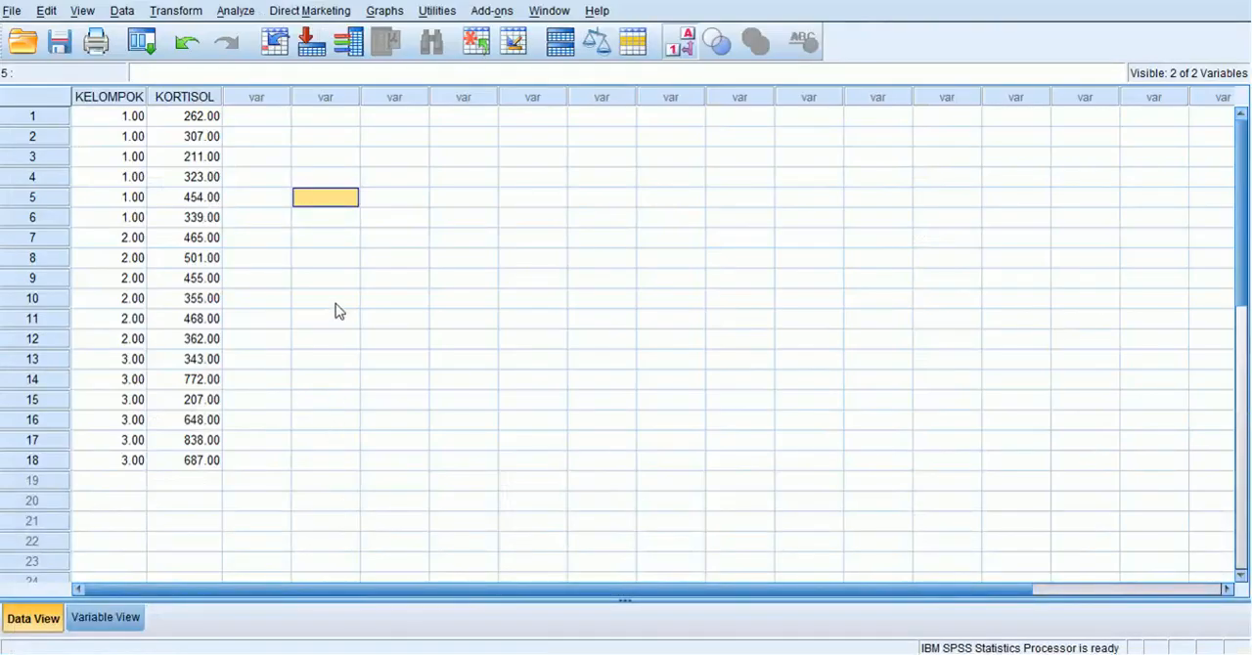
left_click(336, 304)
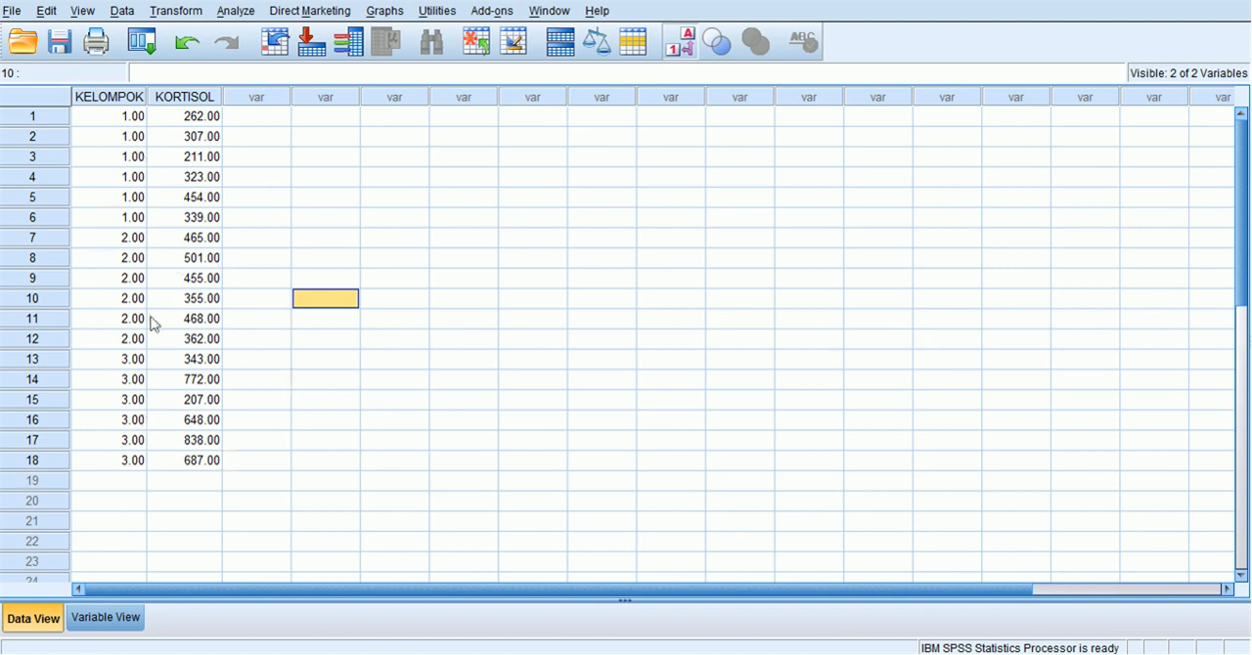
left_click_drag(125, 117, 217, 233)
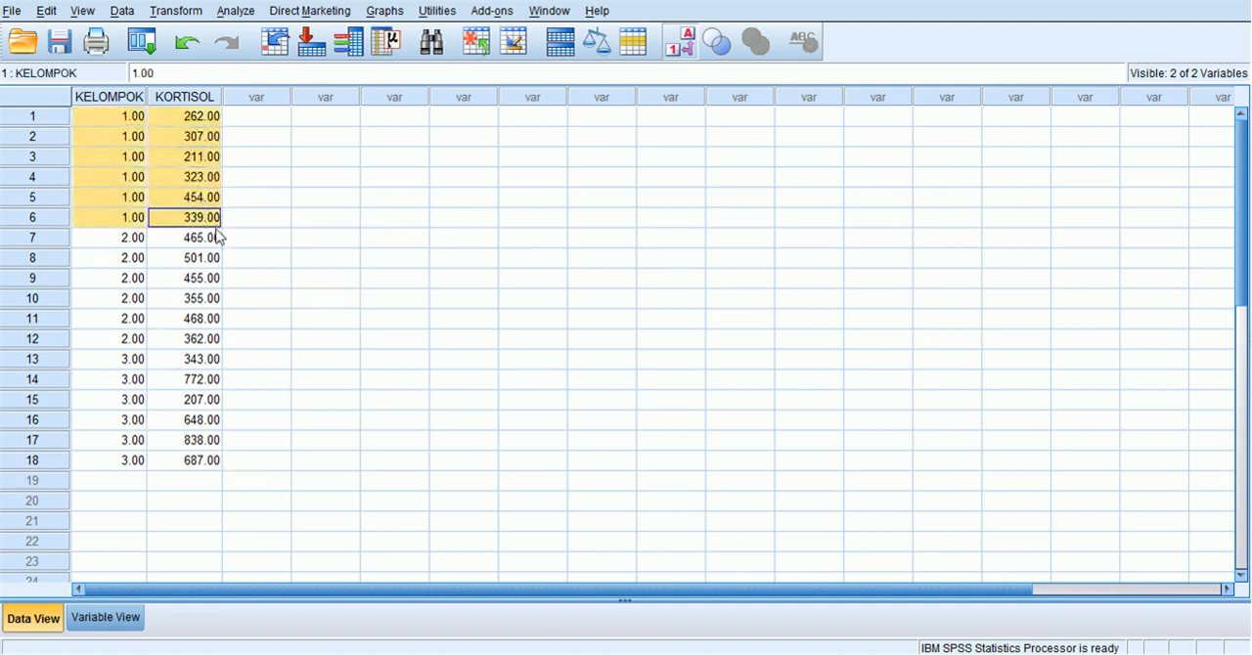
left_click(115, 96)
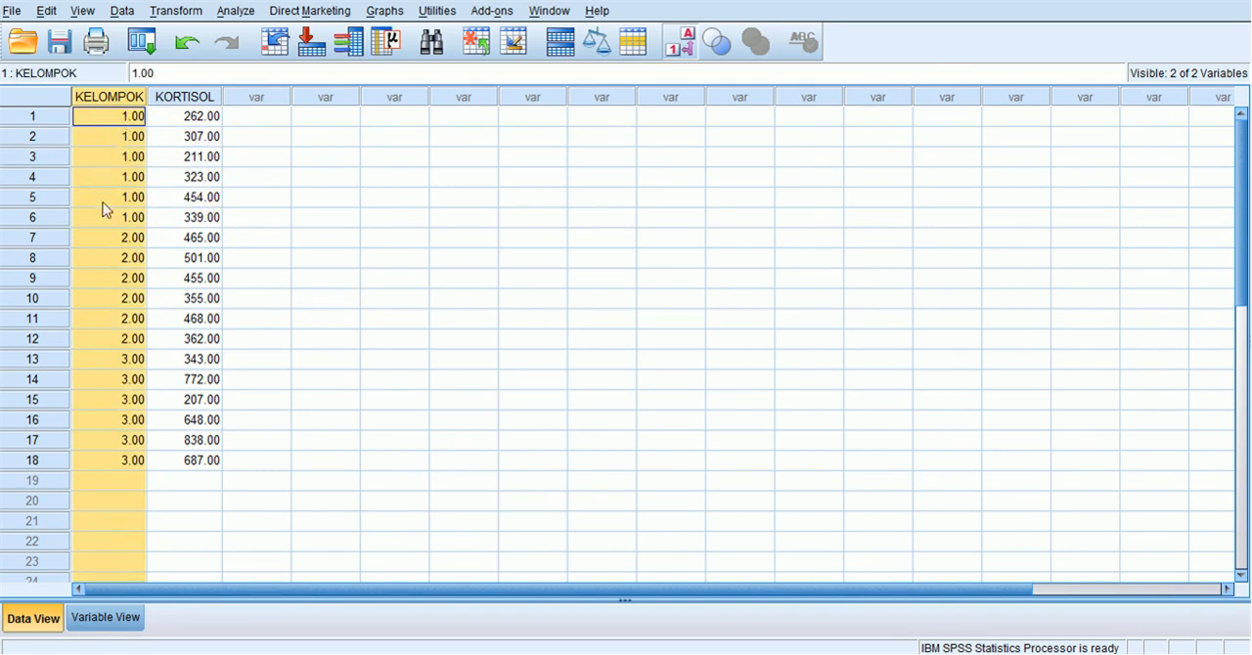
left_click(186, 98)
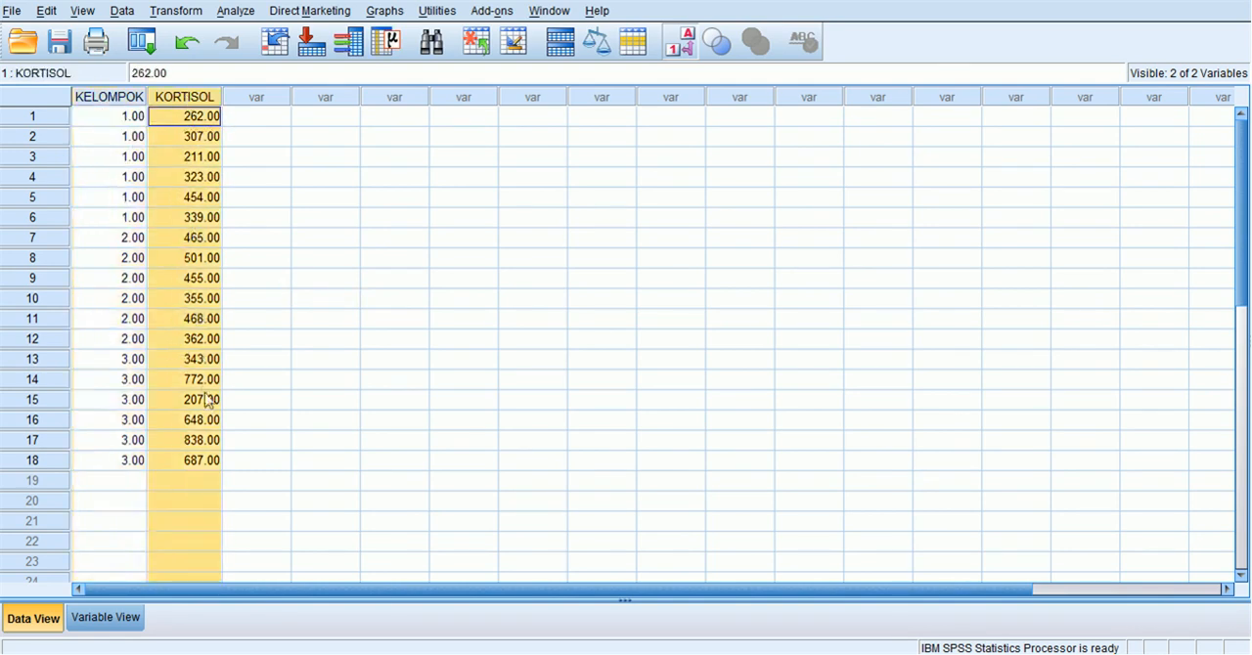
left_click(415, 346)
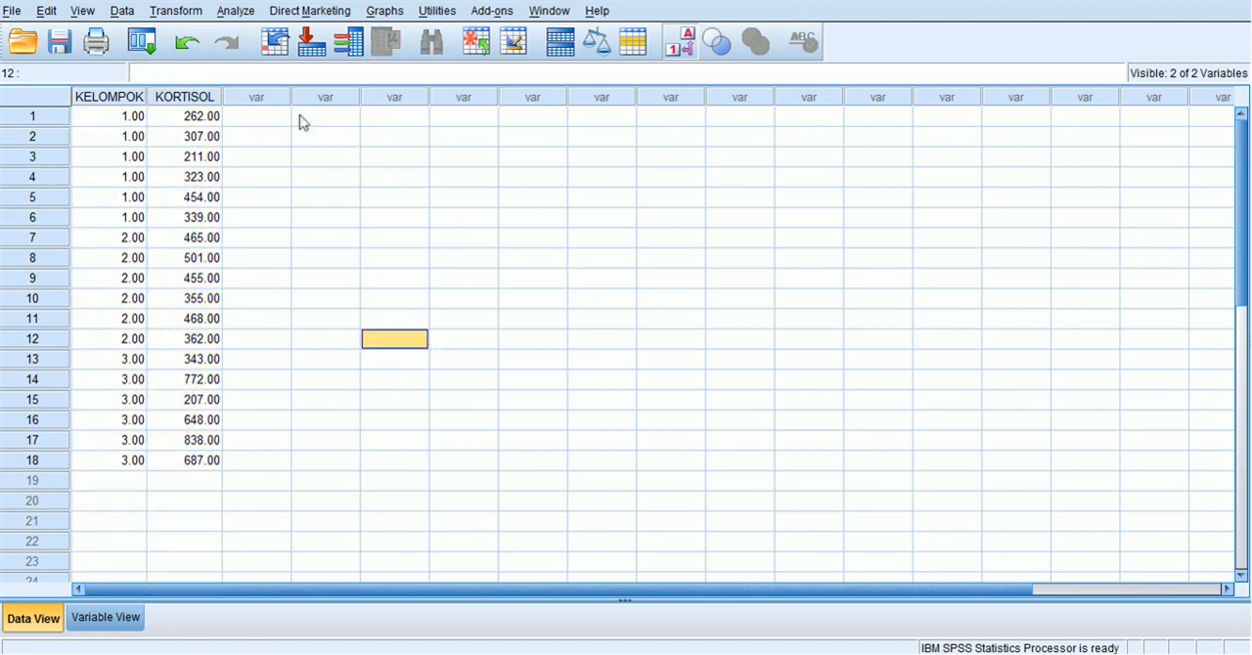
Start the legacy nonparametric K Independent Samples test and assign KORTISOL as the test variable.
left_click(233, 17)
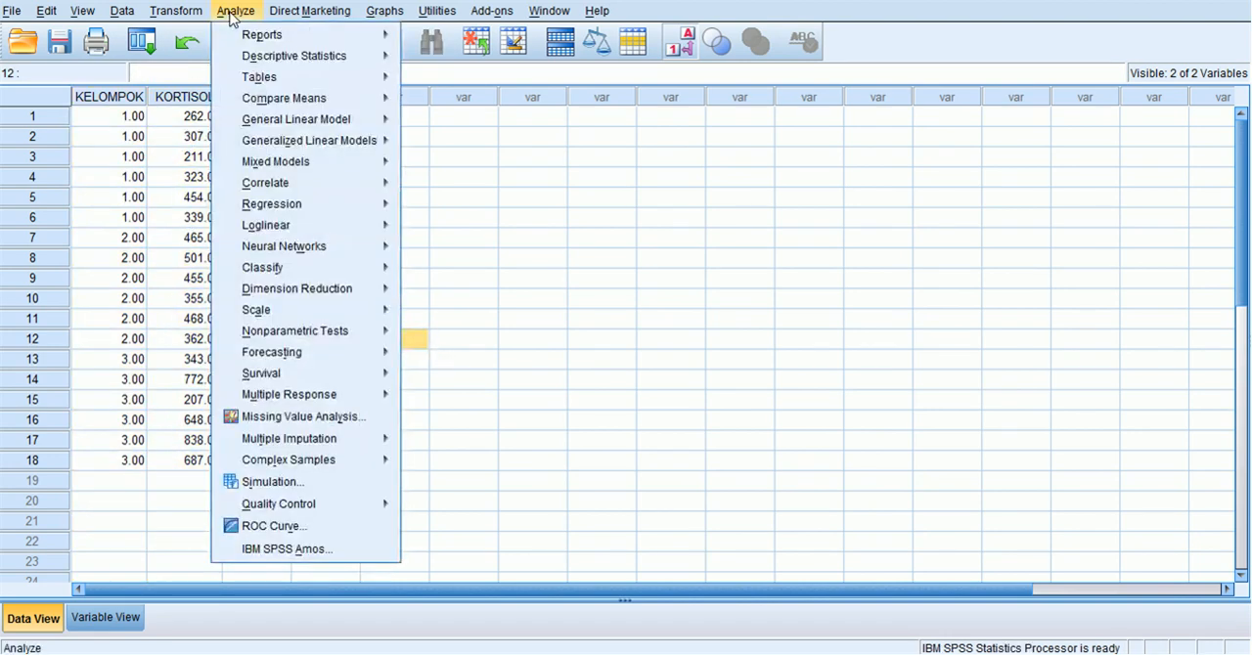
mouse_move(271, 334)
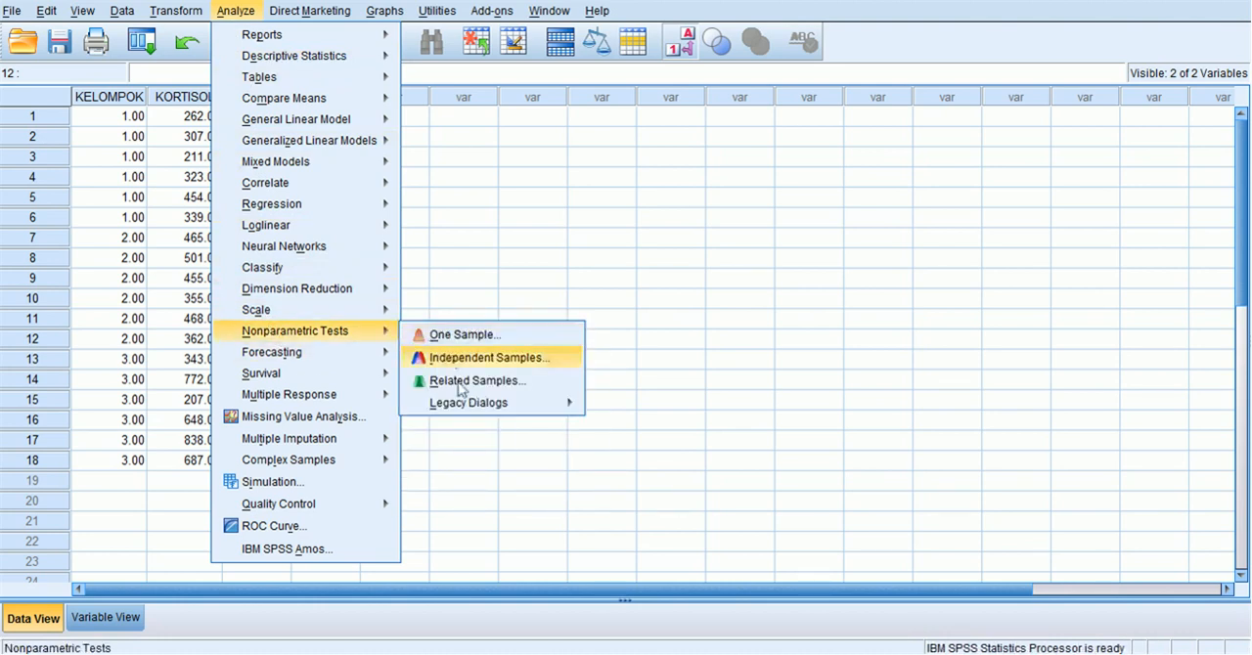
mouse_move(474, 404)
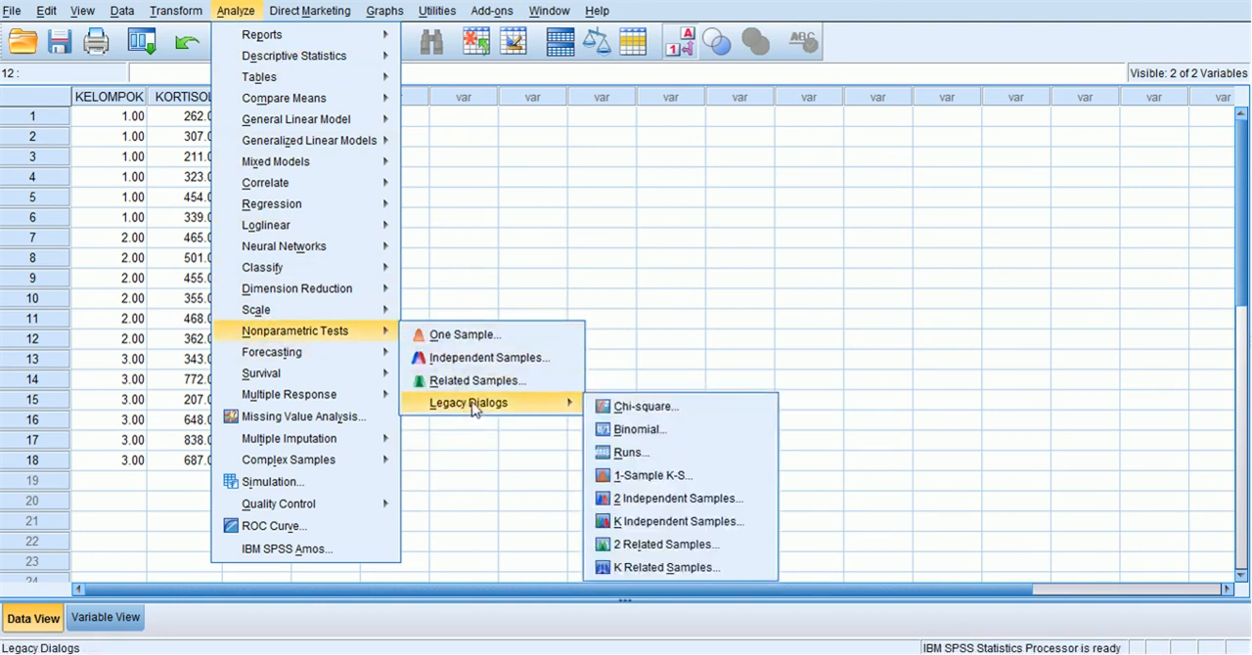
left_click(691, 528)
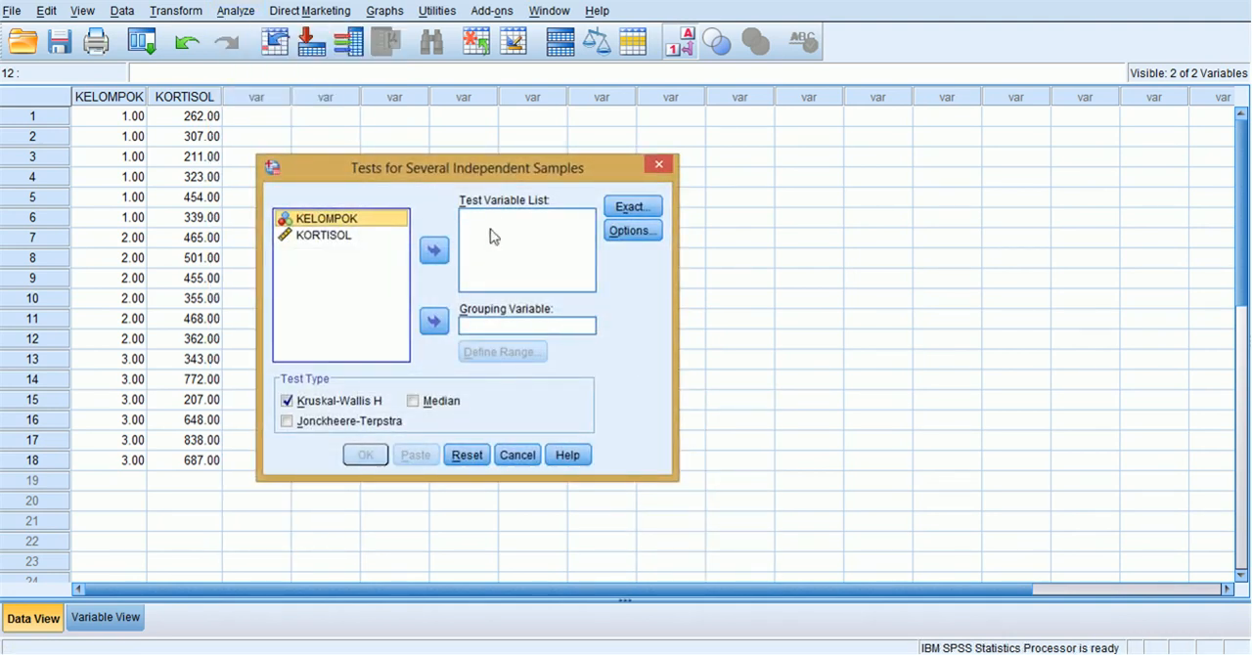
left_click(347, 237)
left_click(433, 251)
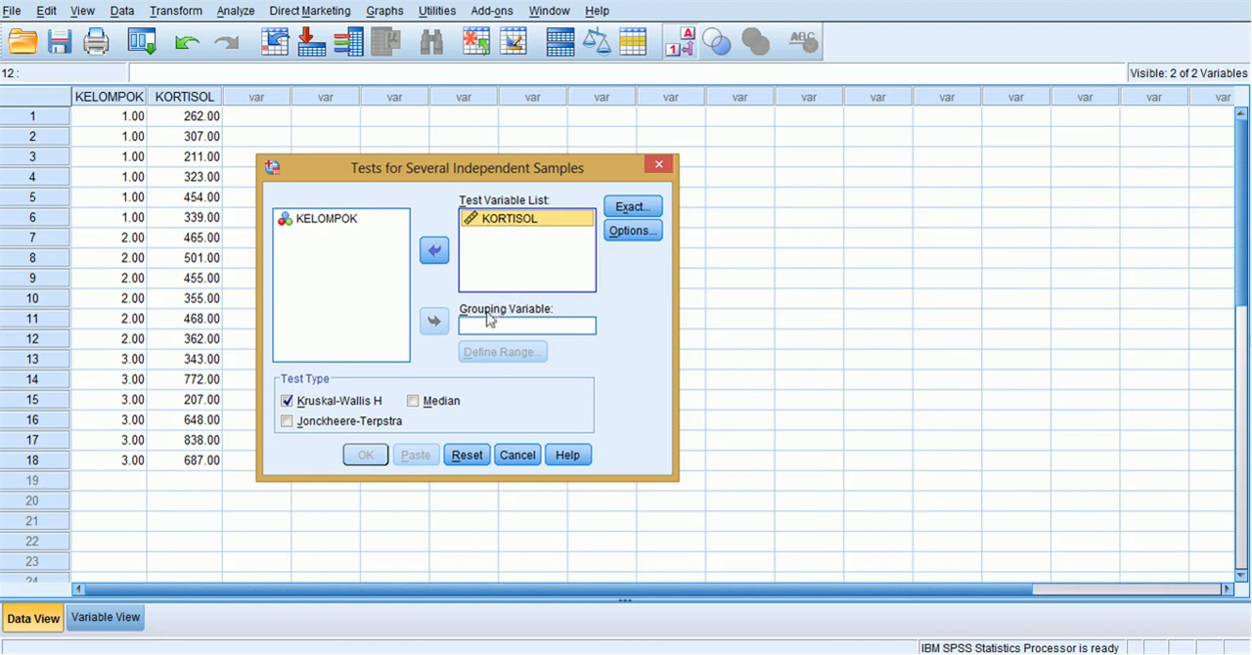
Set KELOMPOK as the grouping variable with range 1 to 3 and run the Kruskal-Wallis H test.
left_click(322, 222)
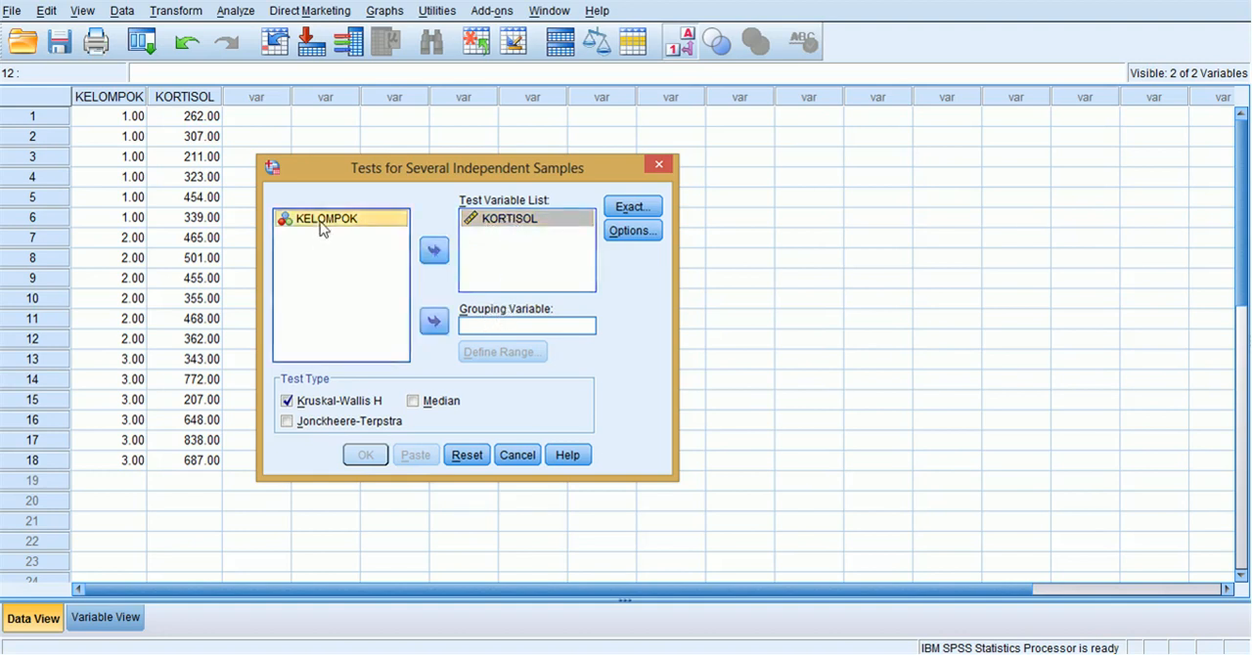
left_click(434, 328)
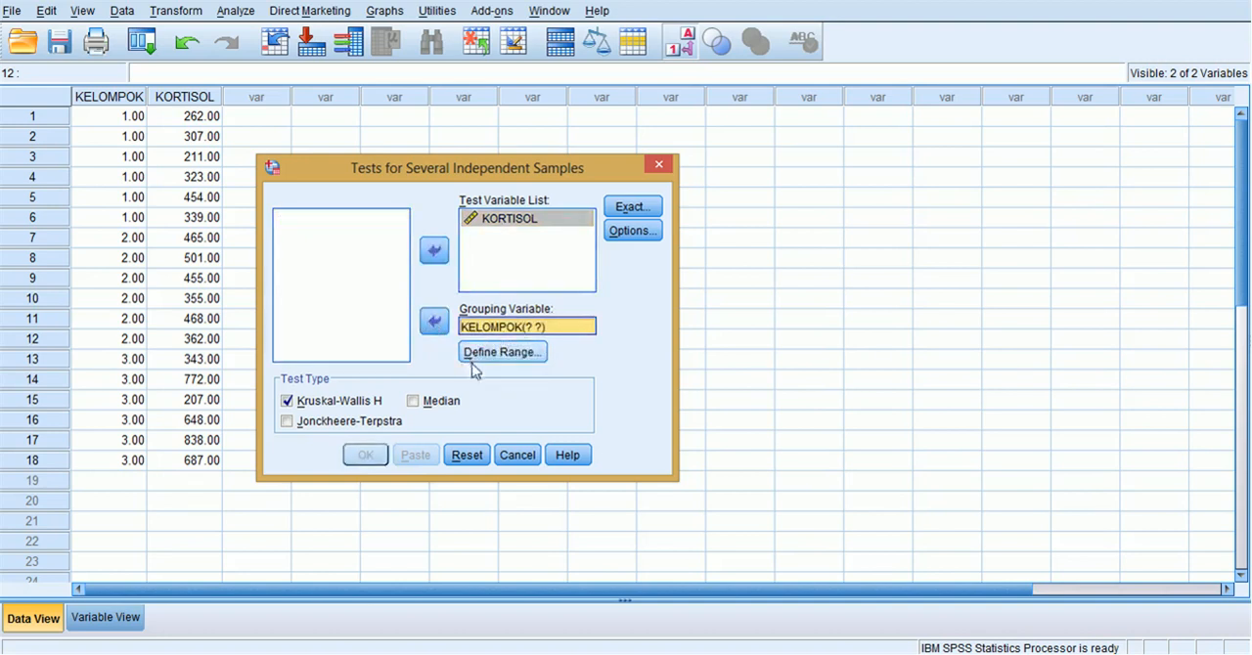
left_click(499, 354)
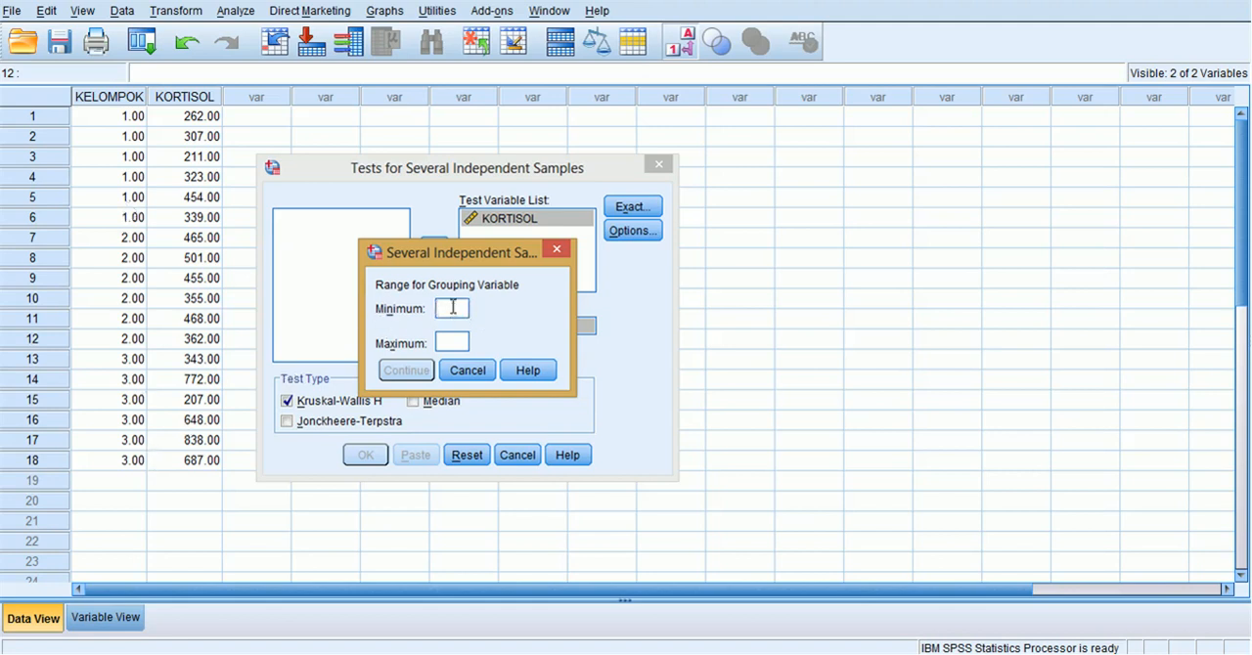
left_click(452, 342)
type("3")
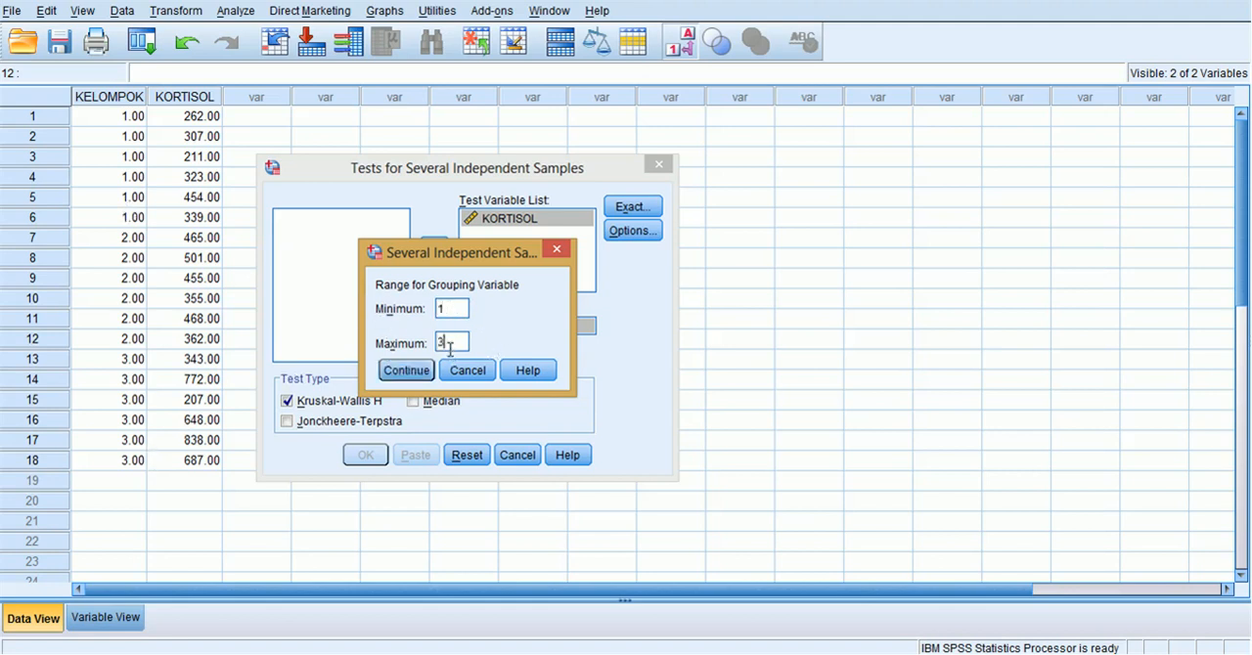
left_click(399, 372)
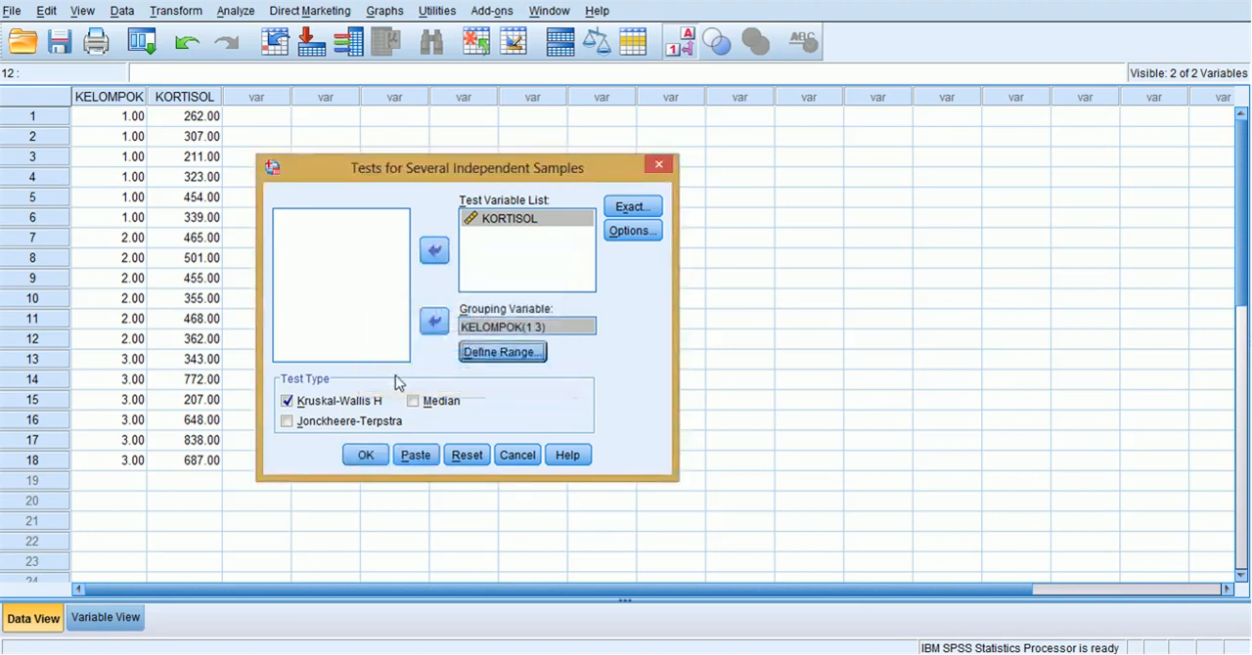
left_click(287, 400)
left_click(364, 456)
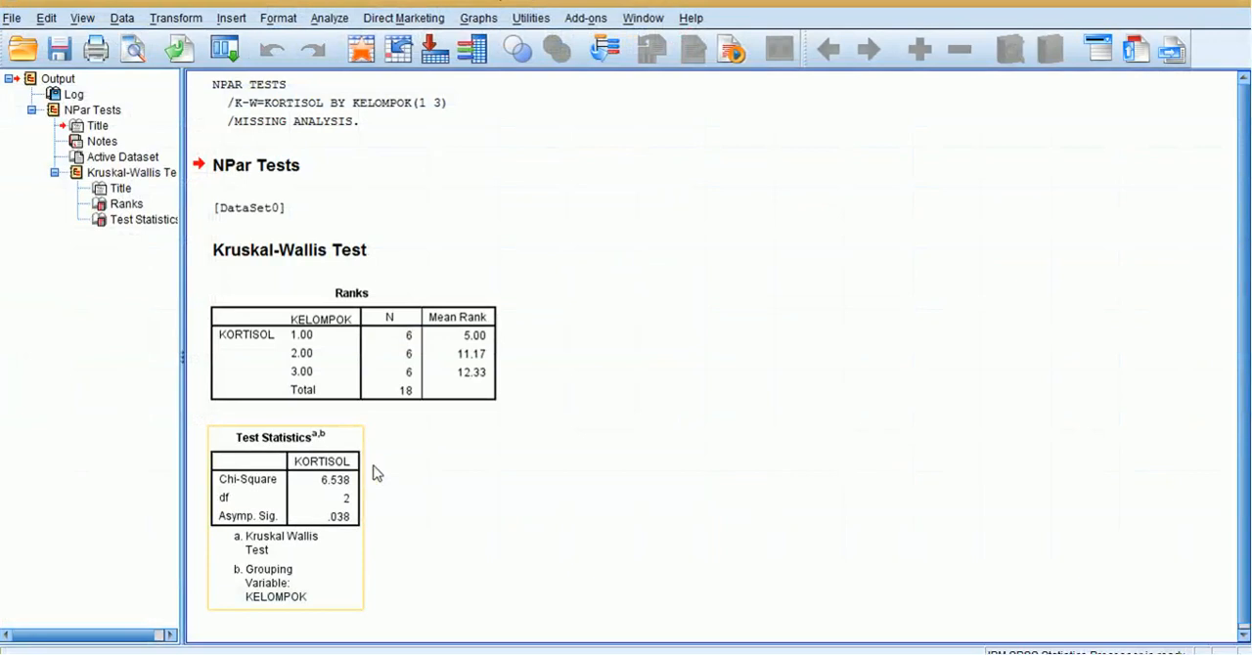
Examine the significance in the SPSS Test Statistics table, switch to Minitab and compare the H, DF and P values of its Kruskal-Wallis output.
left_click(345, 515)
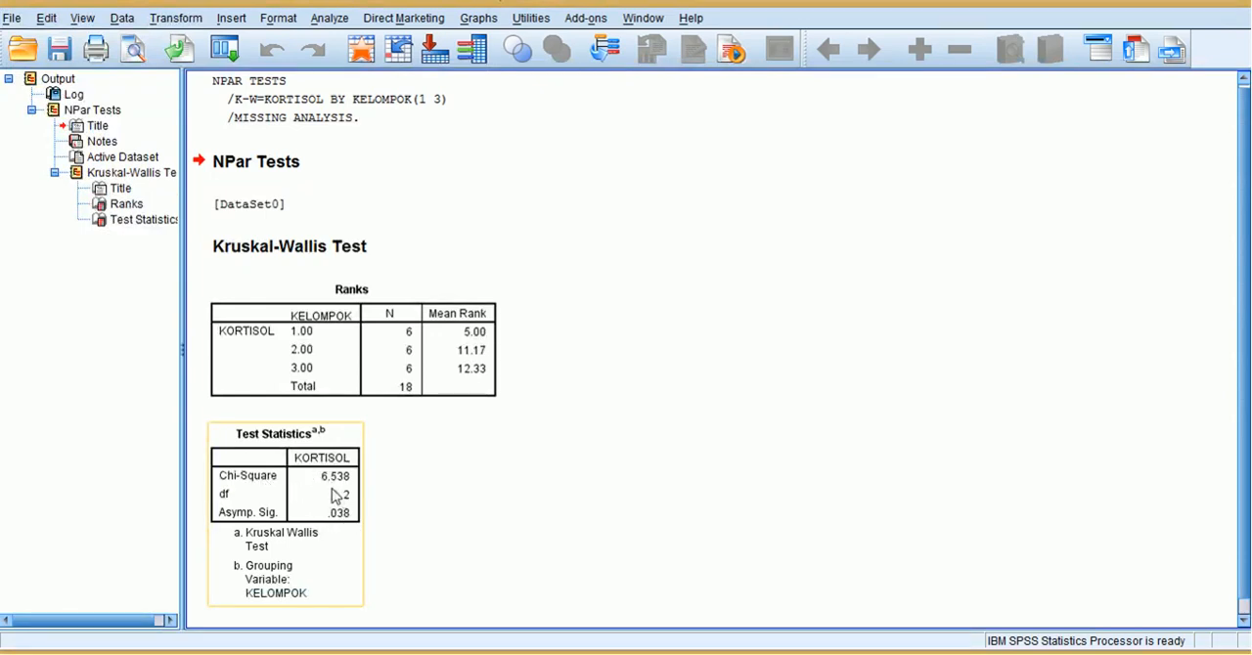
left_click(431, 618)
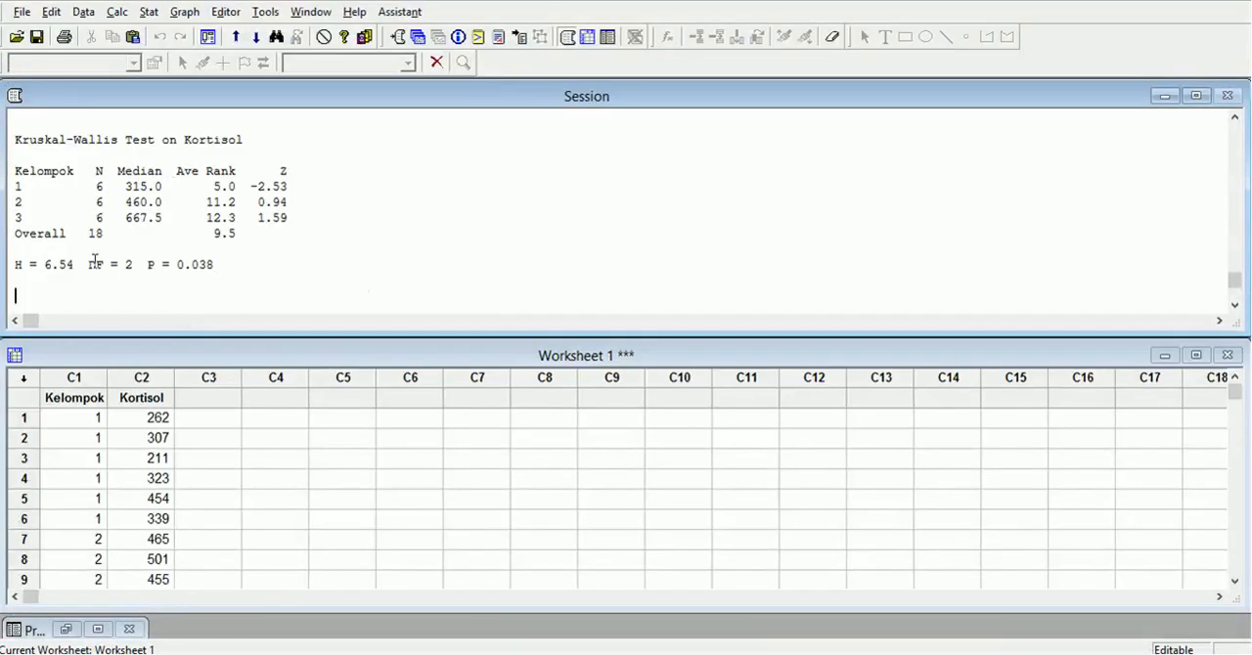
left_click_drag(16, 265, 269, 272)
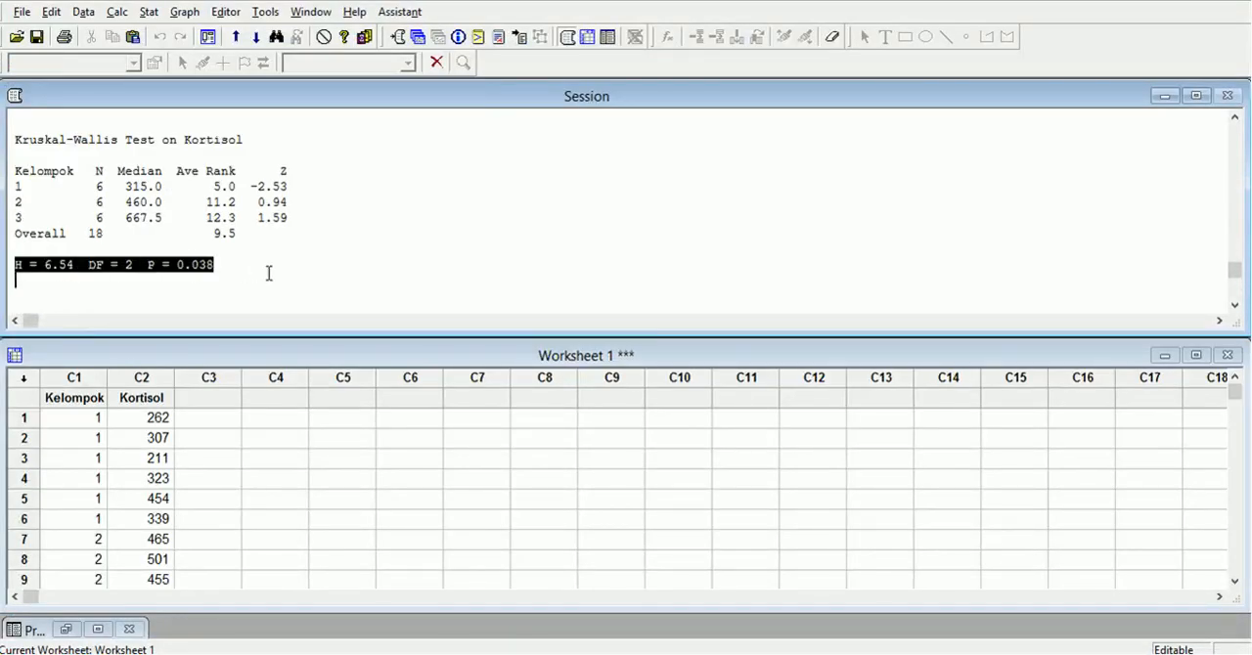
left_click(220, 264)
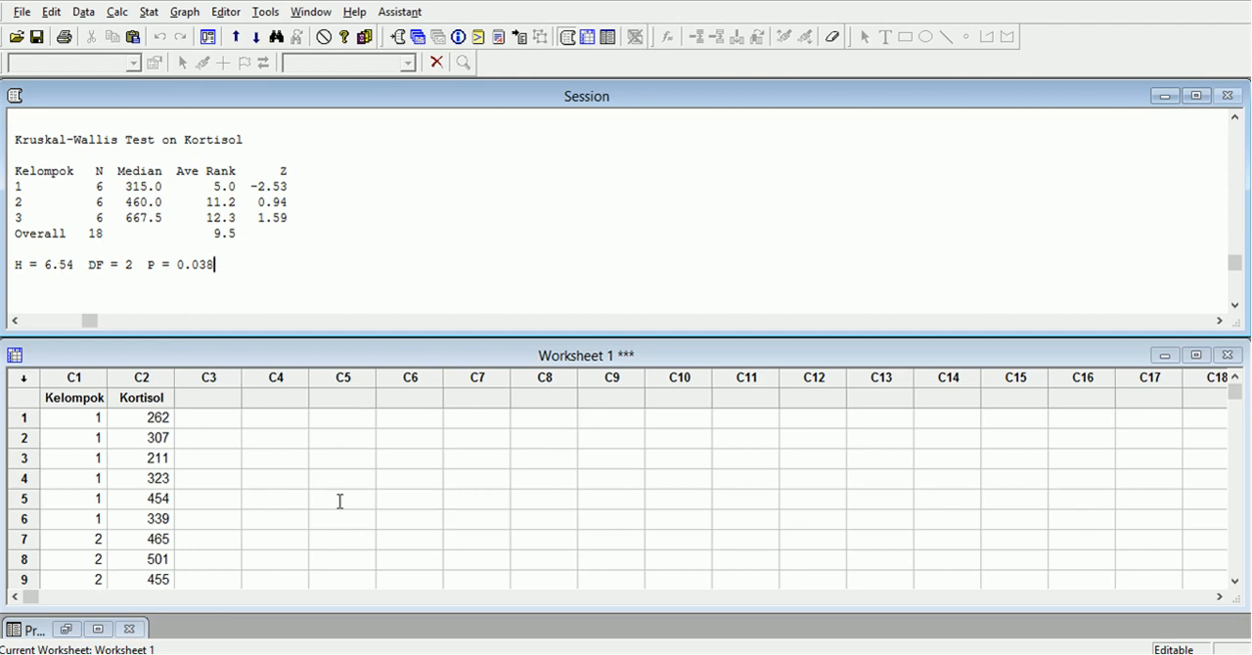
left_click_drag(13, 261, 95, 257)
left_click(252, 250)
left_click_drag(13, 262, 127, 269)
left_click(49, 262)
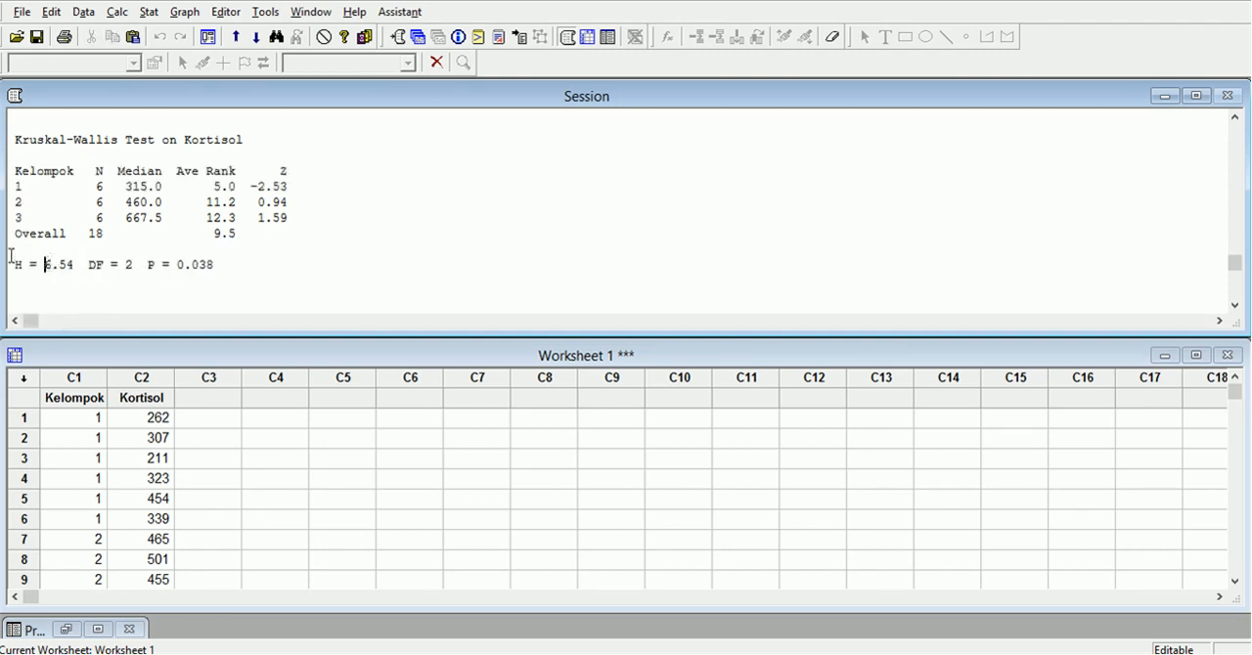
left_click_drag(13, 262, 223, 265)
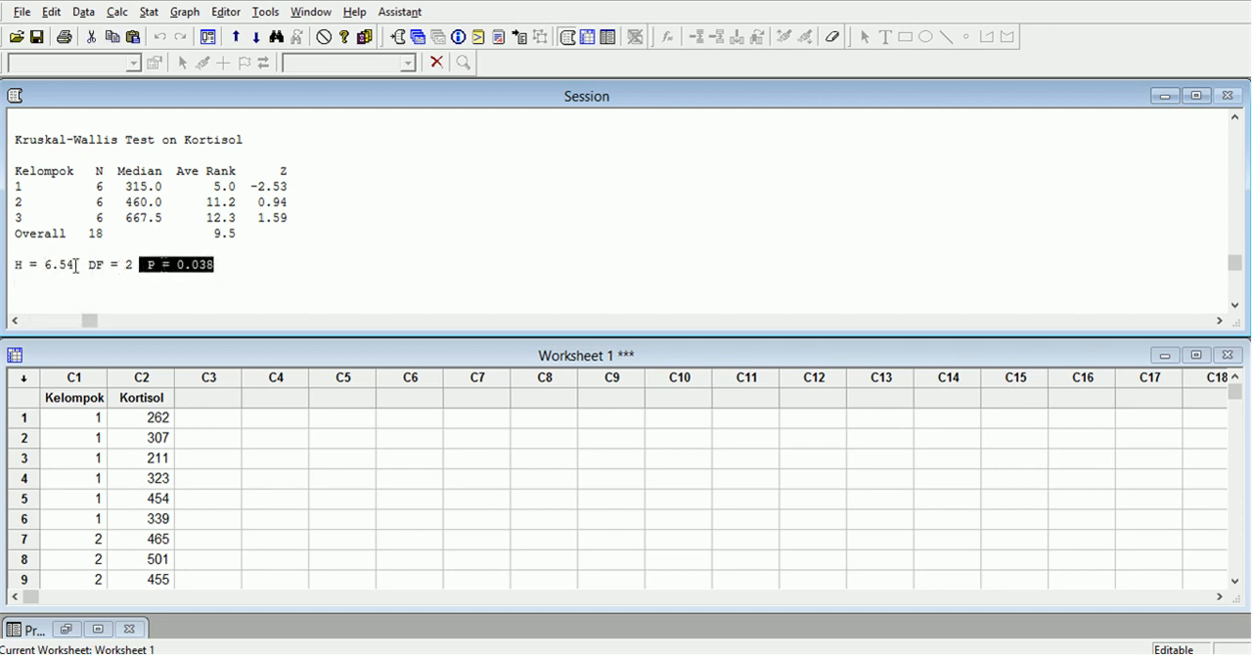
left_click_drag(17, 264, 80, 271)
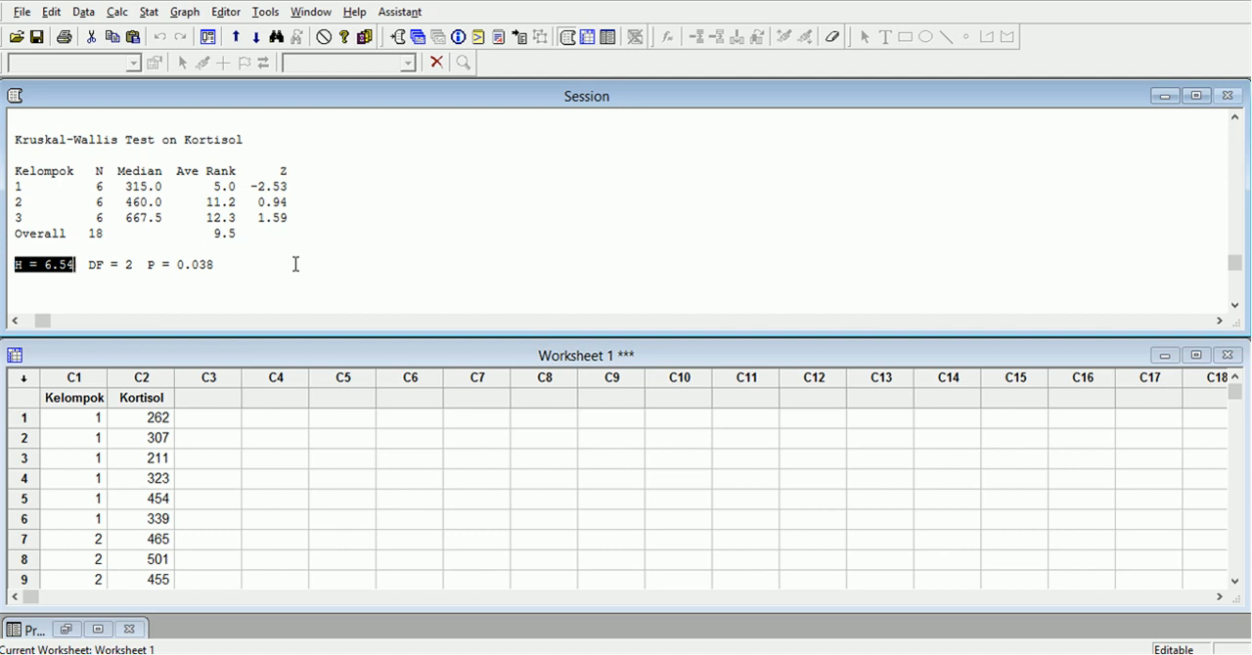
left_click(159, 284)
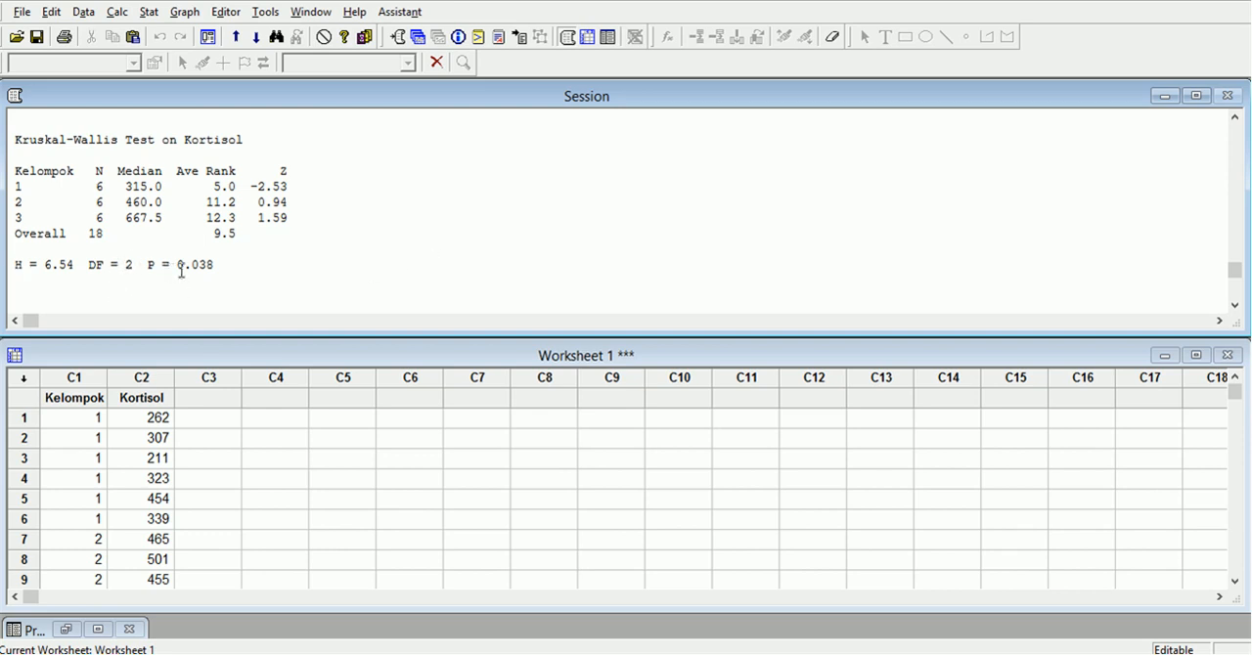
left_click_drag(147, 266, 215, 268)
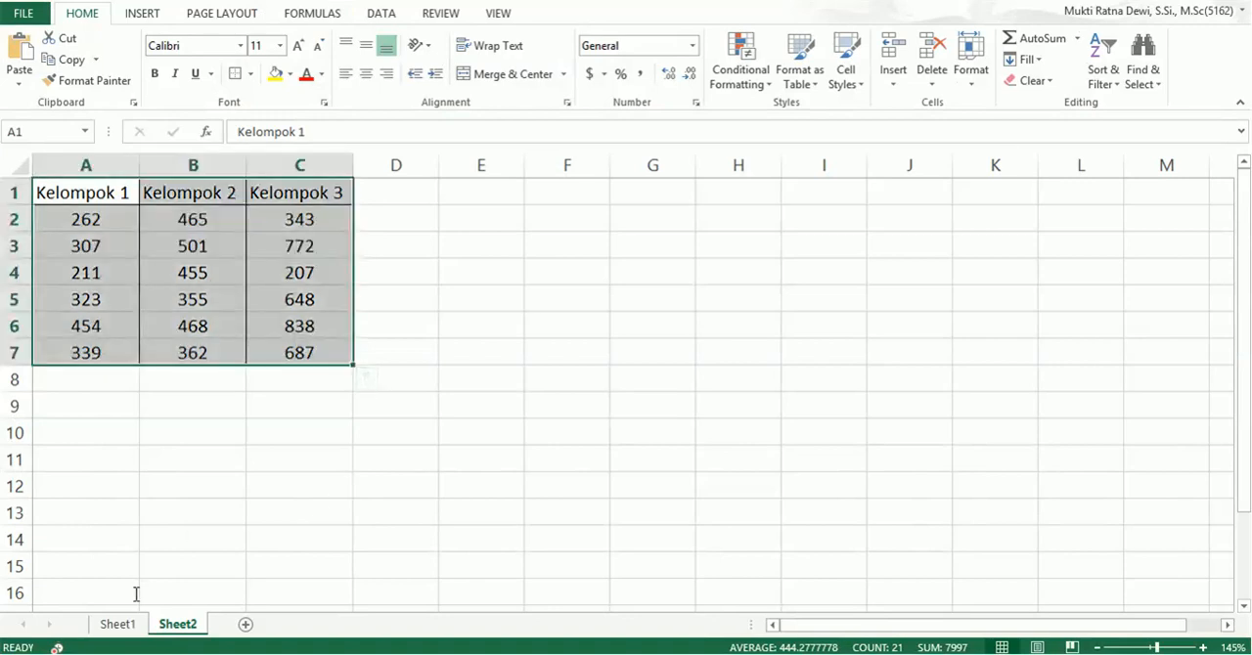
Switch to Sheet1 in Excel, place its window beside the Minitab output, and enter 6.54 as Kruskal-Wallis Stat uji and 2 as df.
left_click(118, 624)
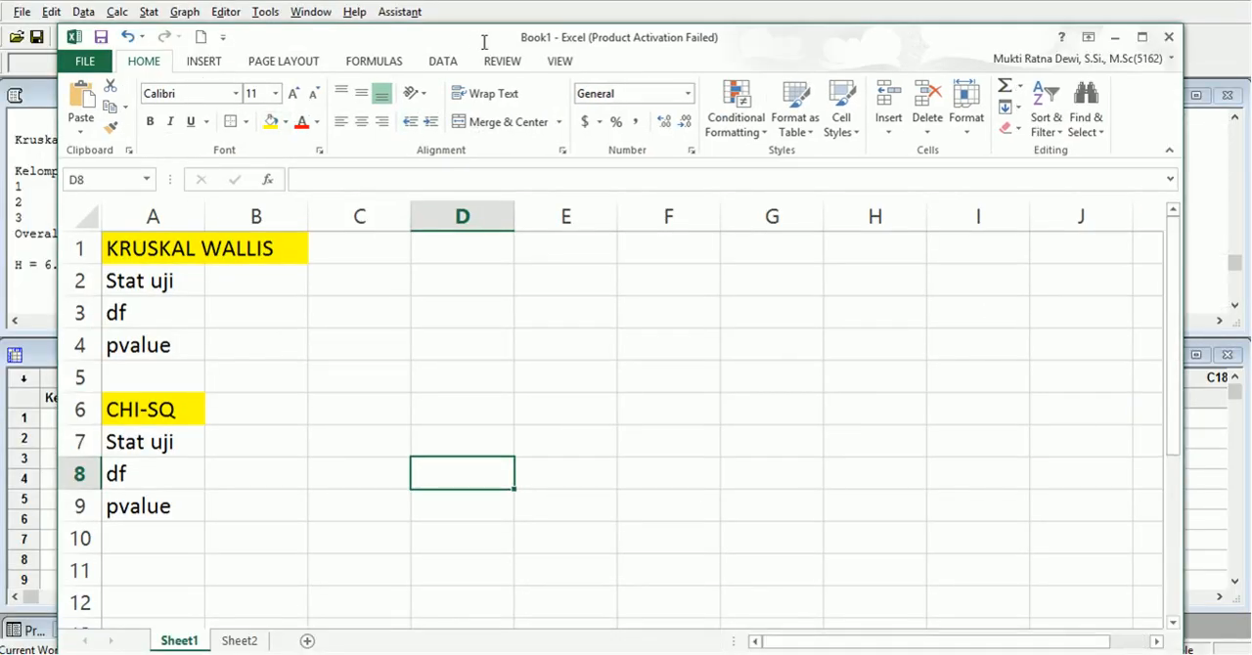
left_click_drag(483, 42, 832, 24)
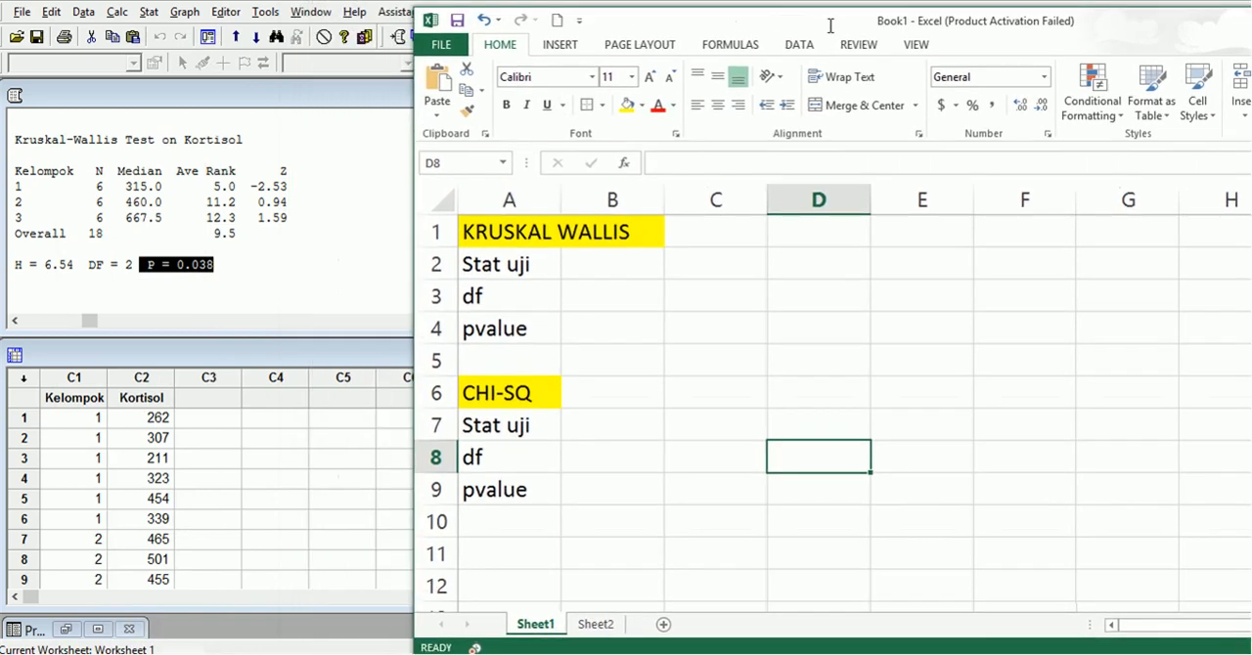
left_click(579, 258)
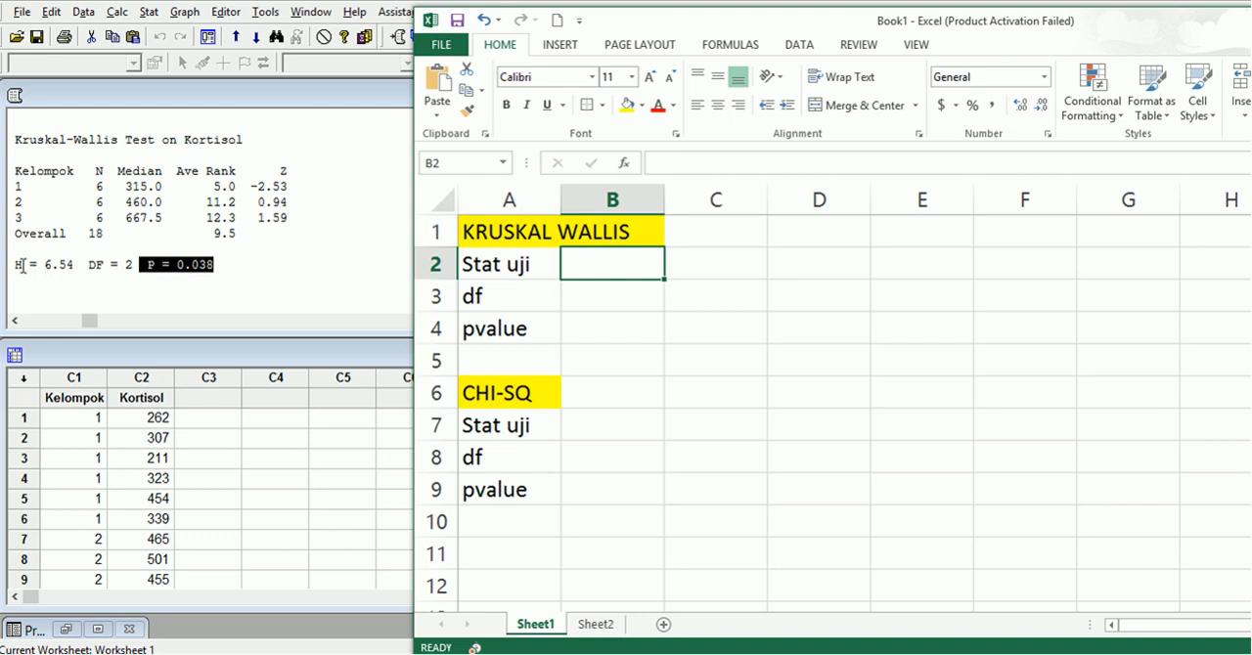
type("6.")
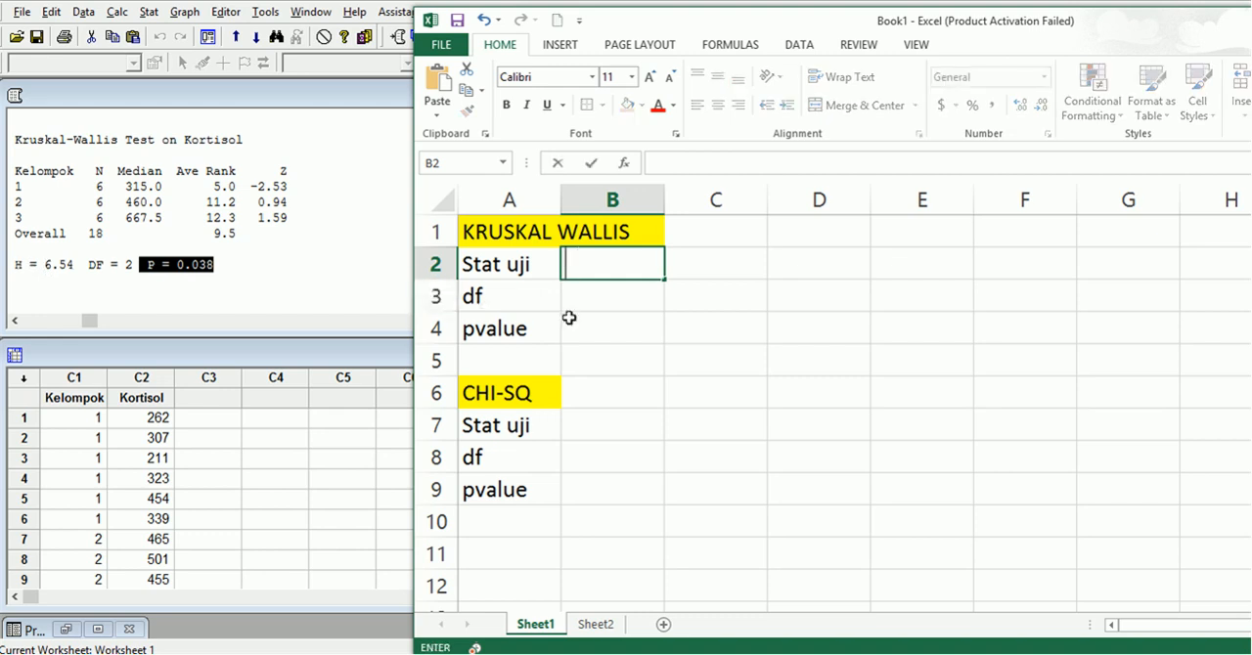
type("54")
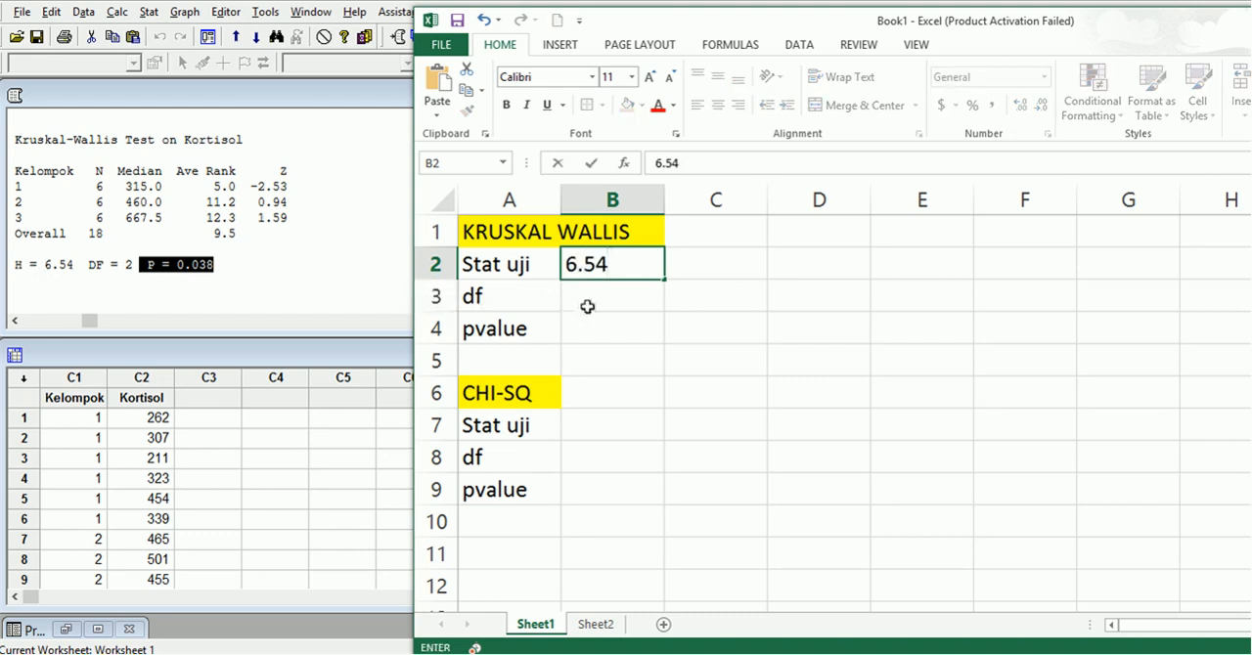
left_click(594, 299)
type("2")
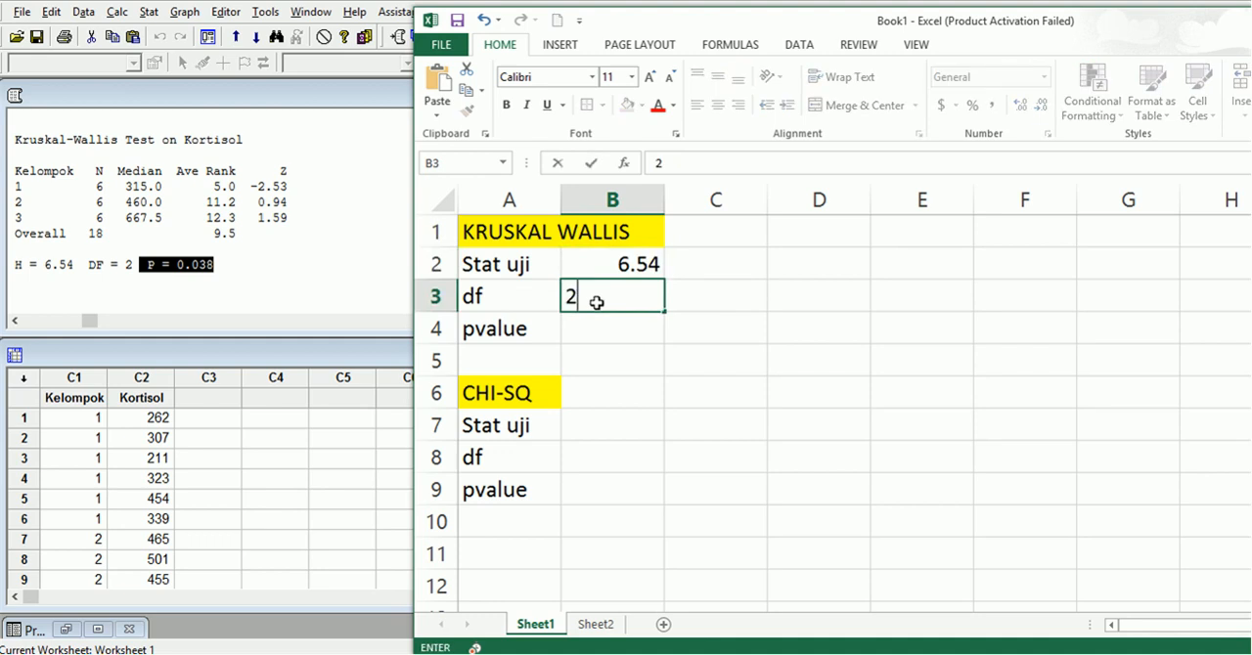
left_click(607, 332)
type("0.0")
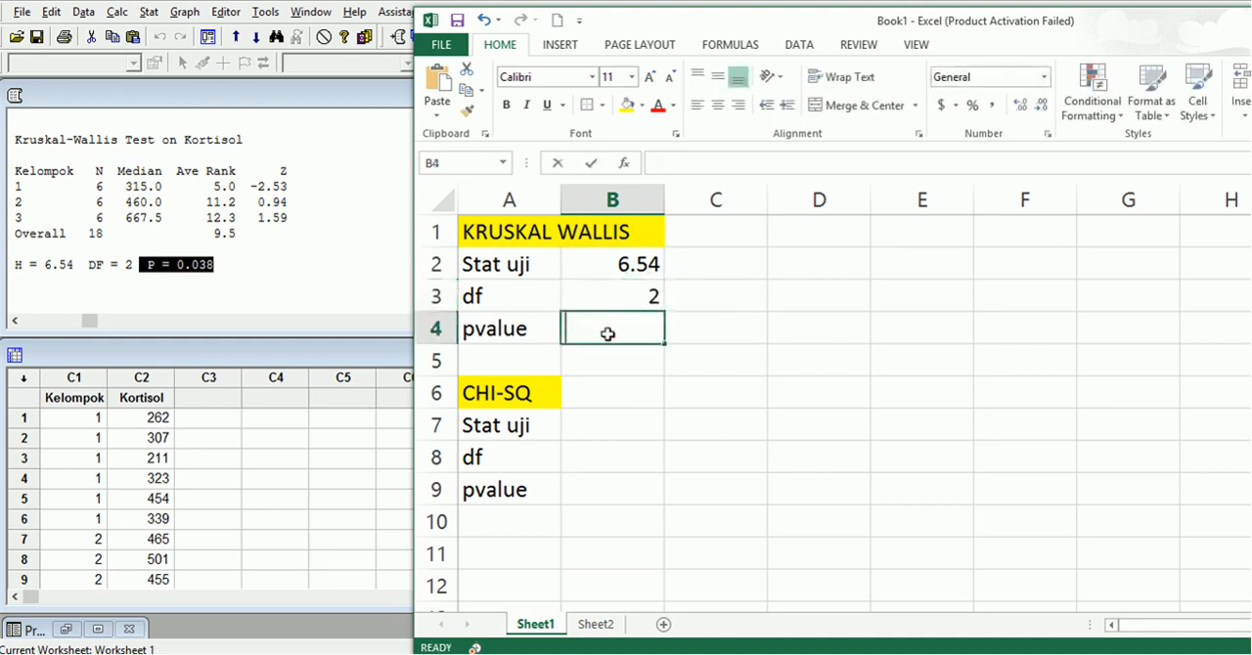
type("38")
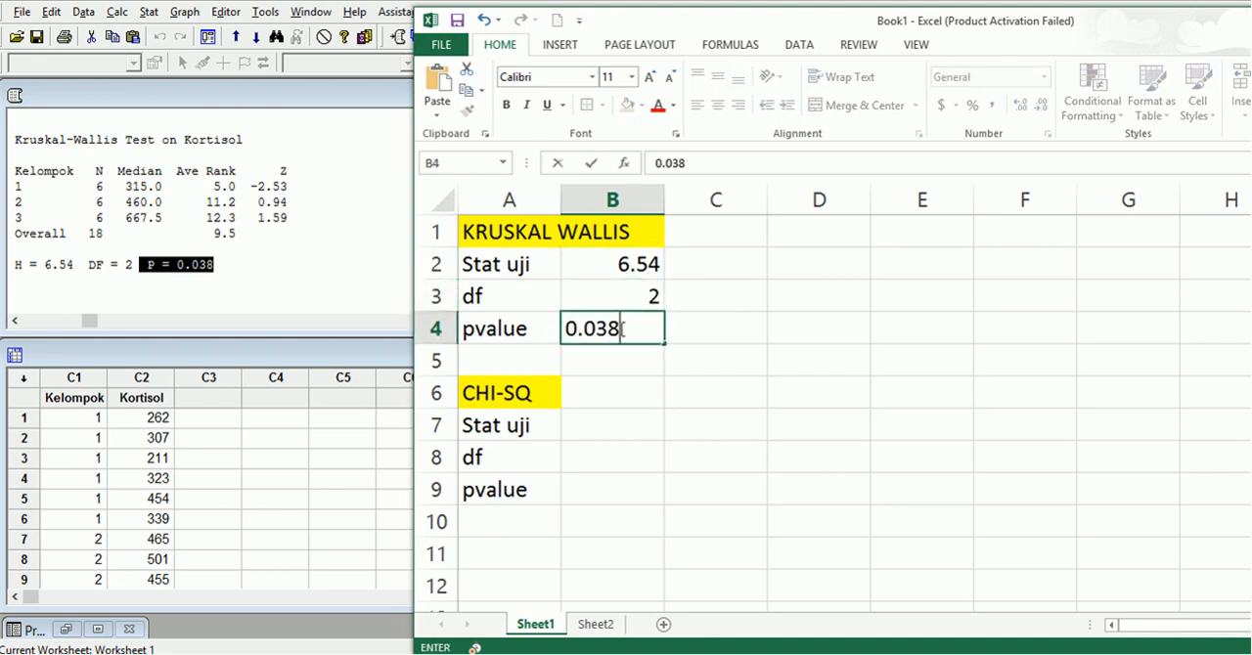
key("BackSpace")
key("BackSpace")
key("BackSpace")
key("BackSpace")
key("BackSpace")
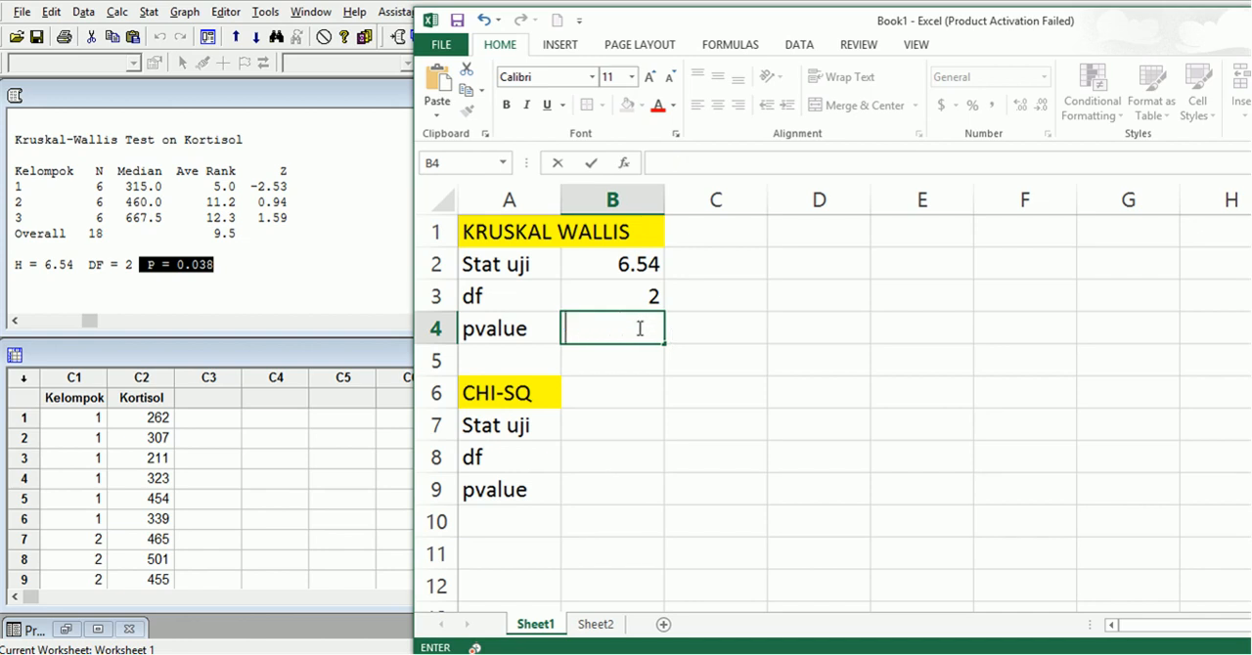
left_click(746, 326)
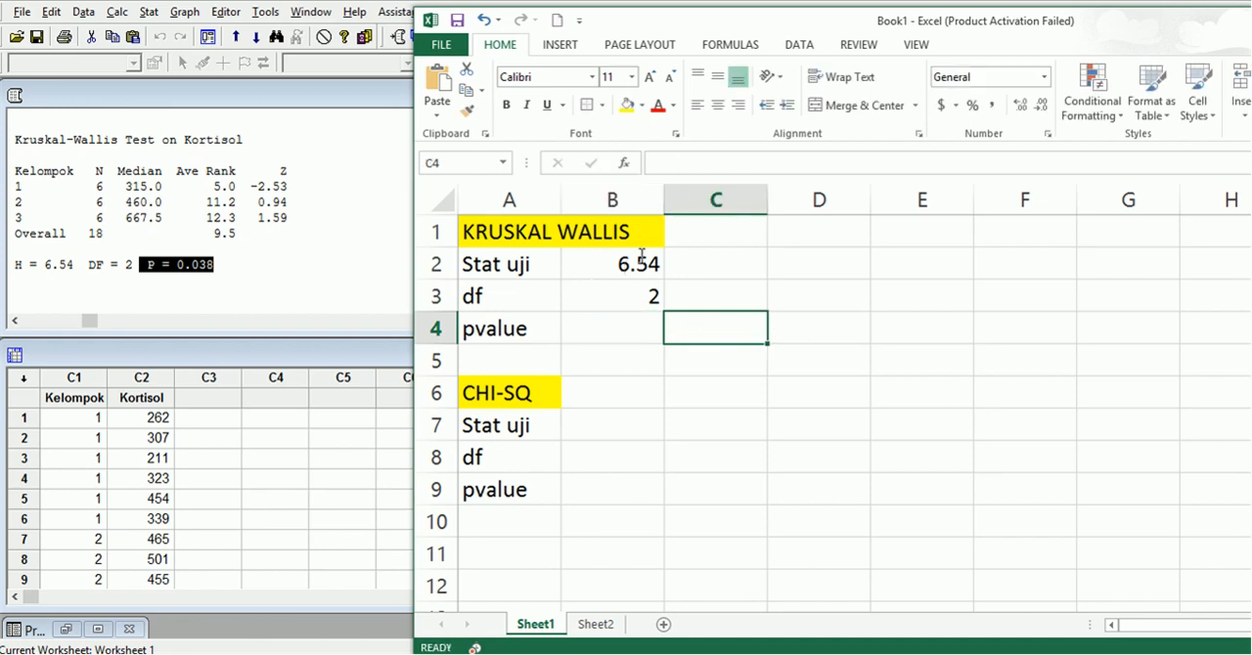
Calculate the Kruskal-Wallis pvalue in B4 from the test statistic and df with =CHISQ.DIST.RT(B2,B3).
left_click_drag(519, 269, 645, 301)
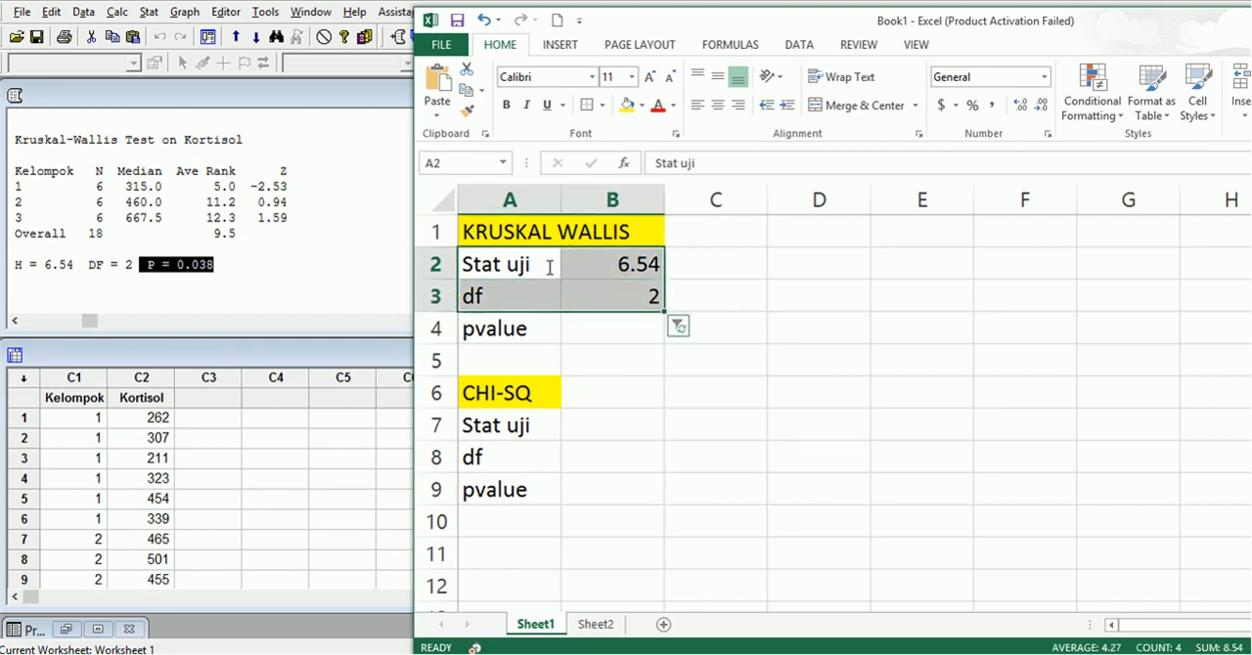
left_click(608, 264)
left_click(616, 333)
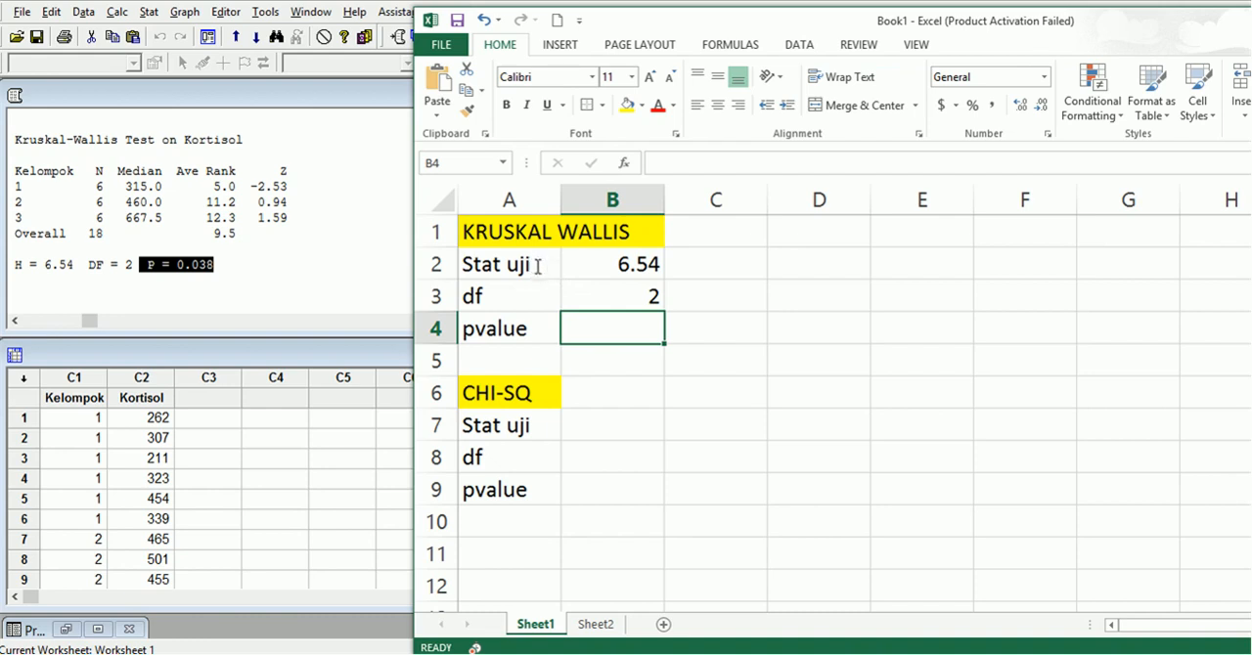
type("=")
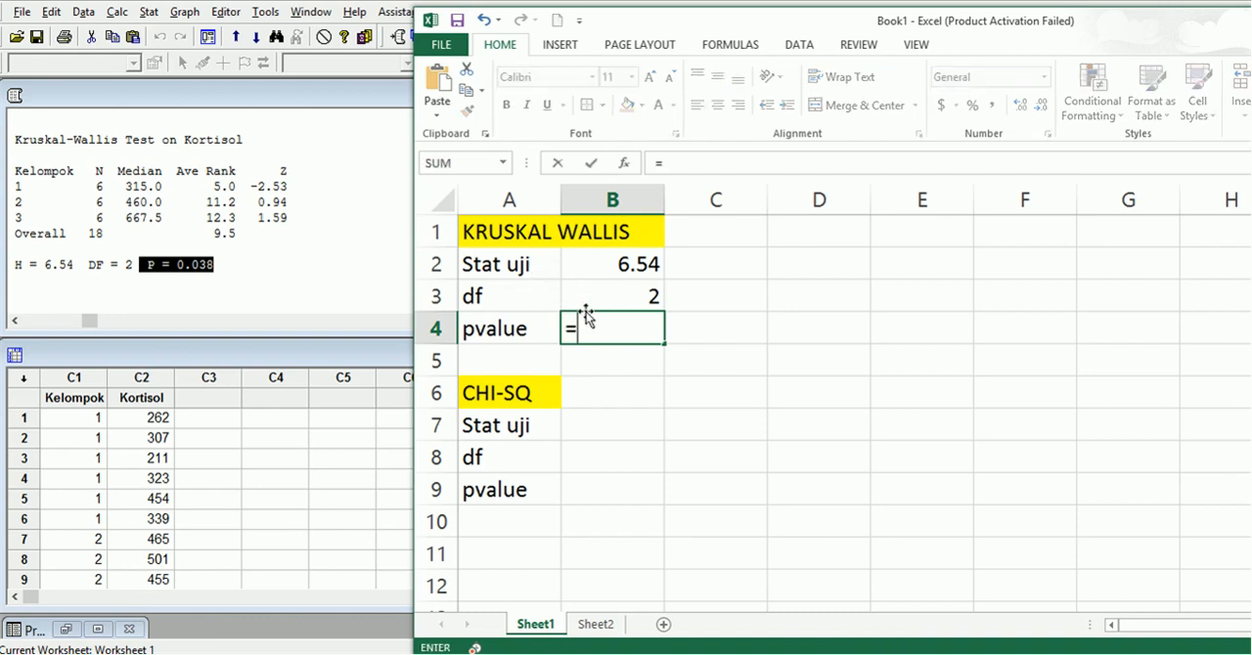
type("chi")
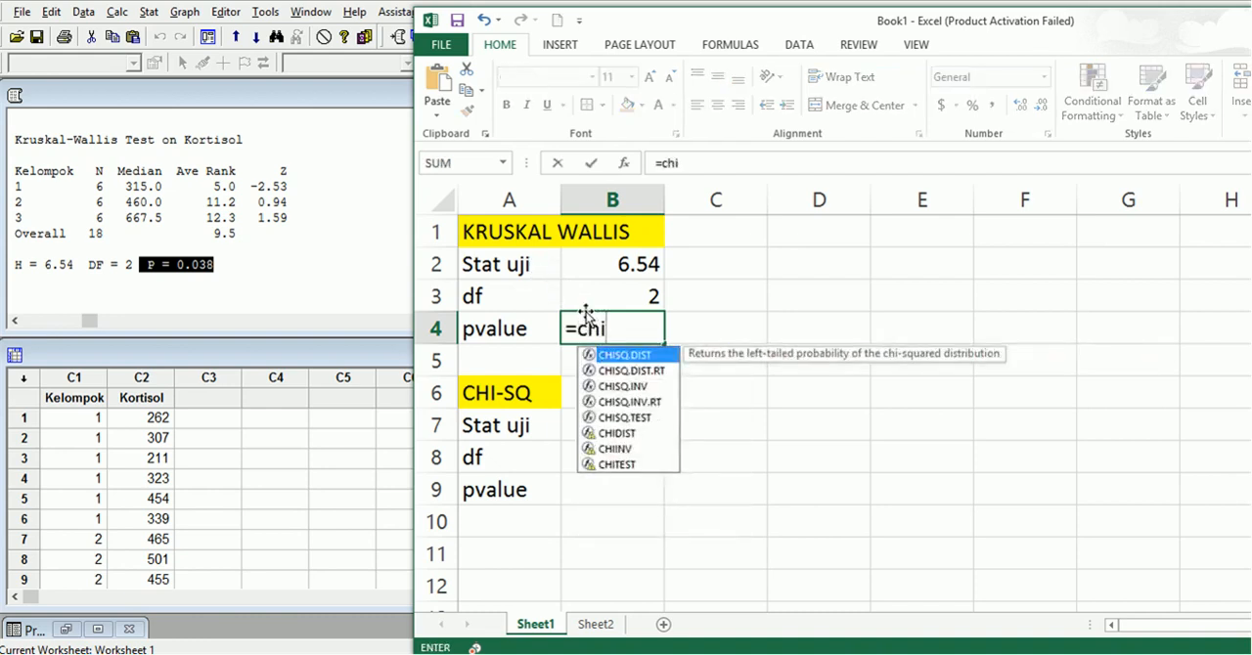
double_click(661, 373)
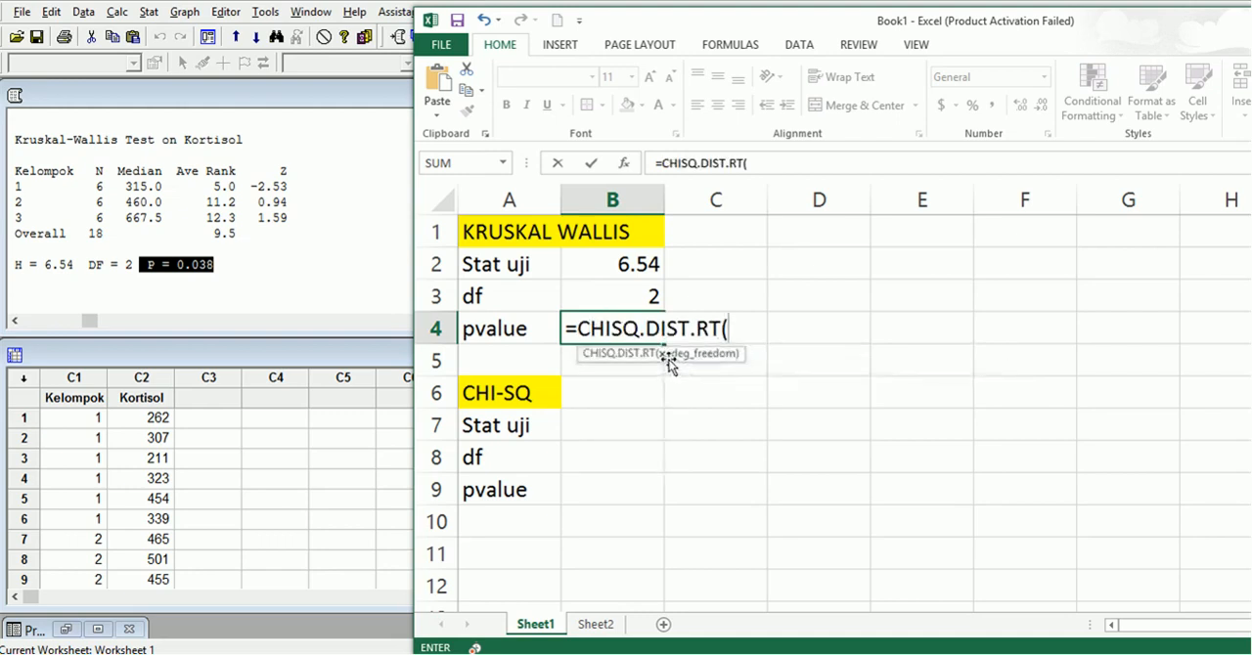
left_click(610, 271)
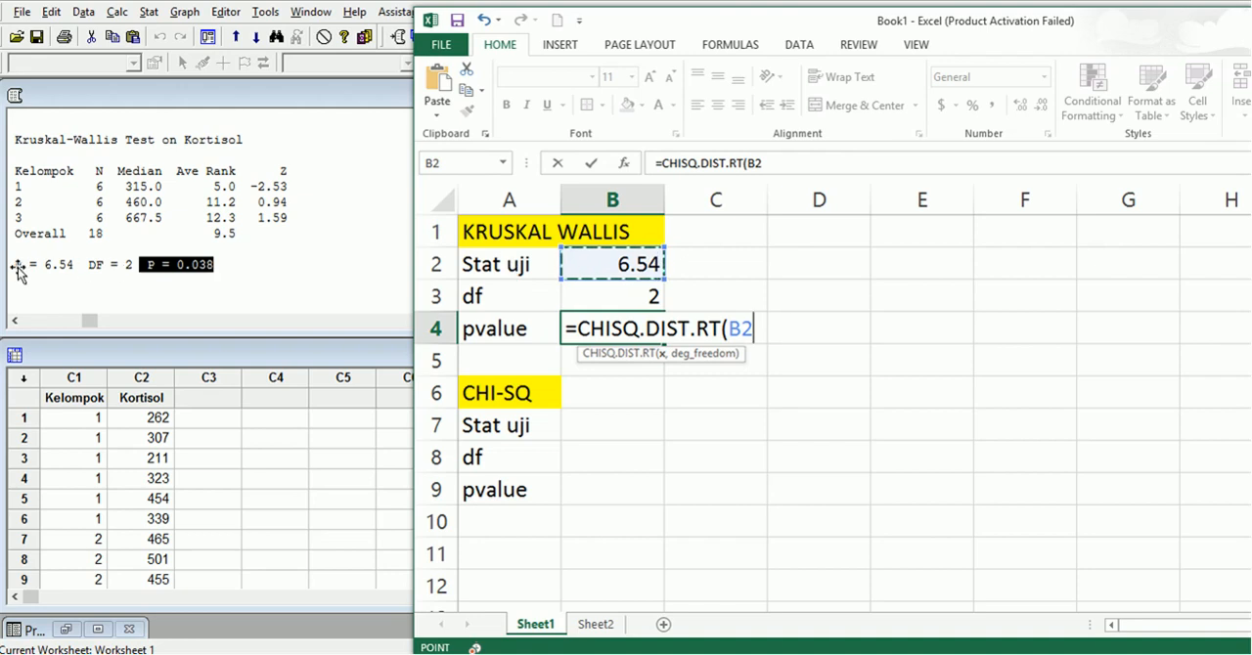
type(",")
left_click(607, 303)
type(")")
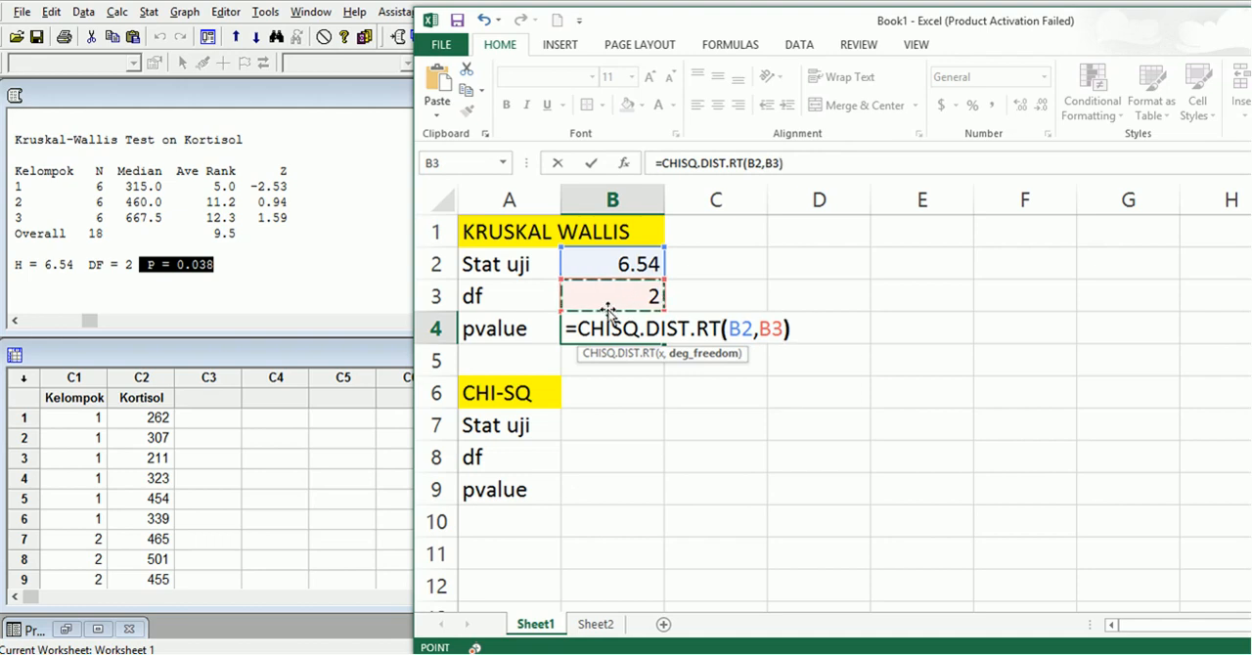
key("Return")
left_click(659, 366)
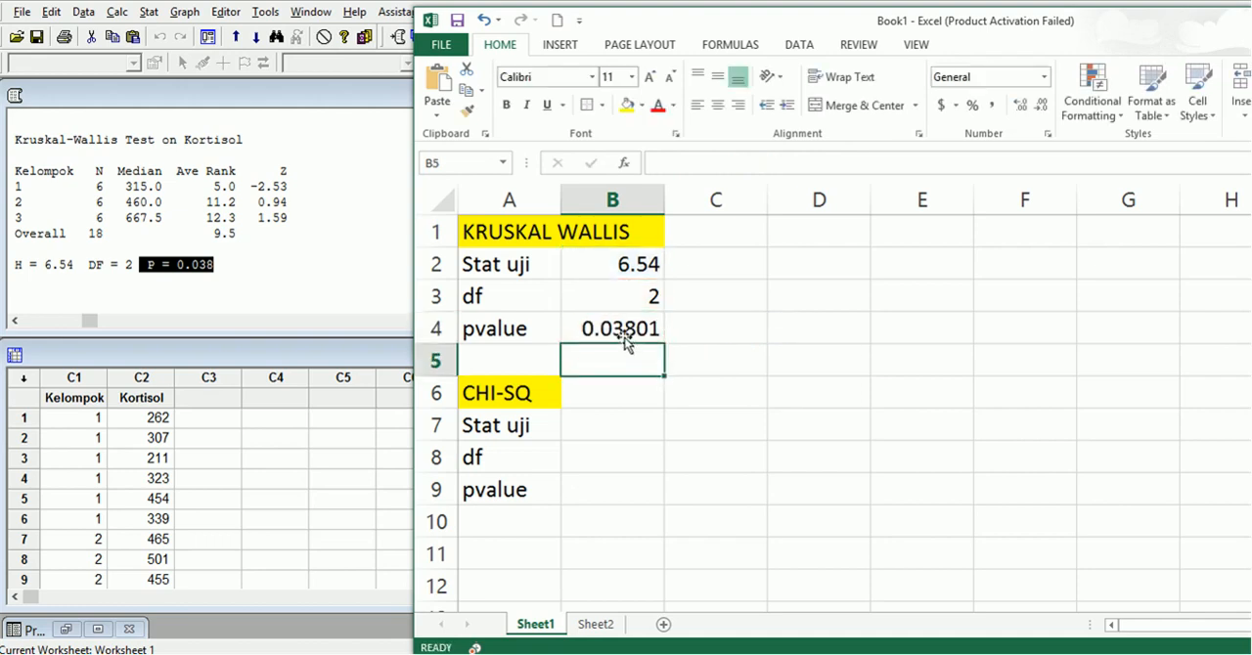
left_click(697, 336)
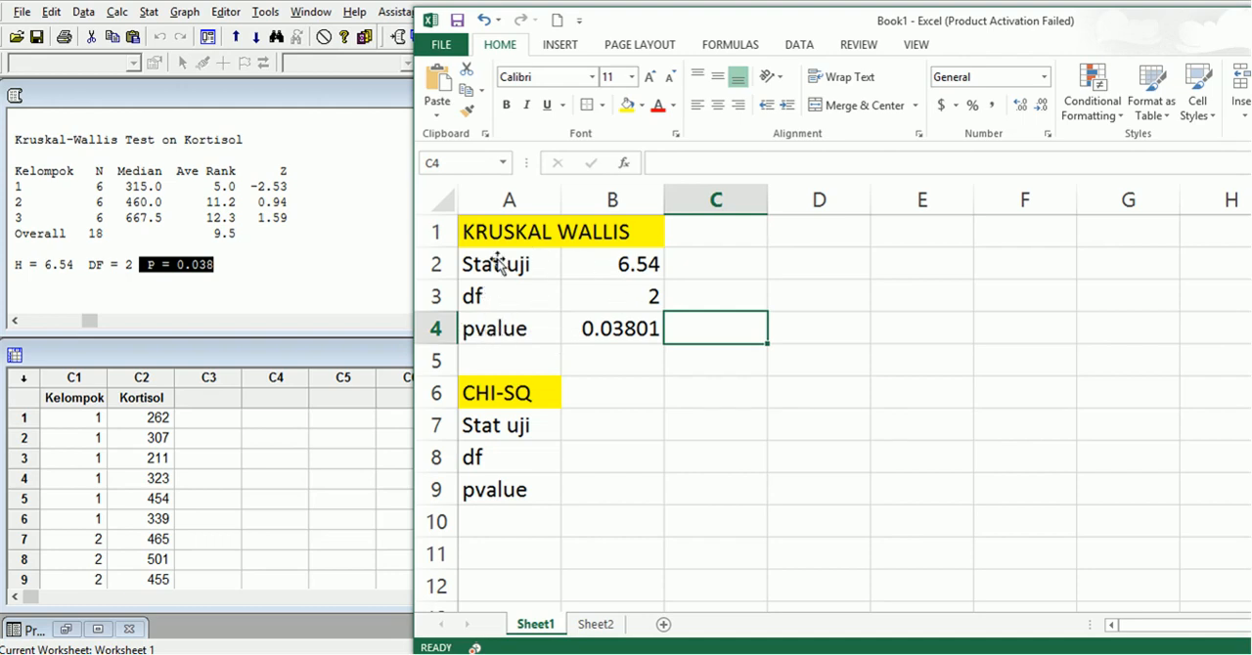
Recalculate the test statistic in C2 from the pvalue and df with =CHISQ.INV.RT(B4,B3), and check the formula in that cell.
left_click(684, 270)
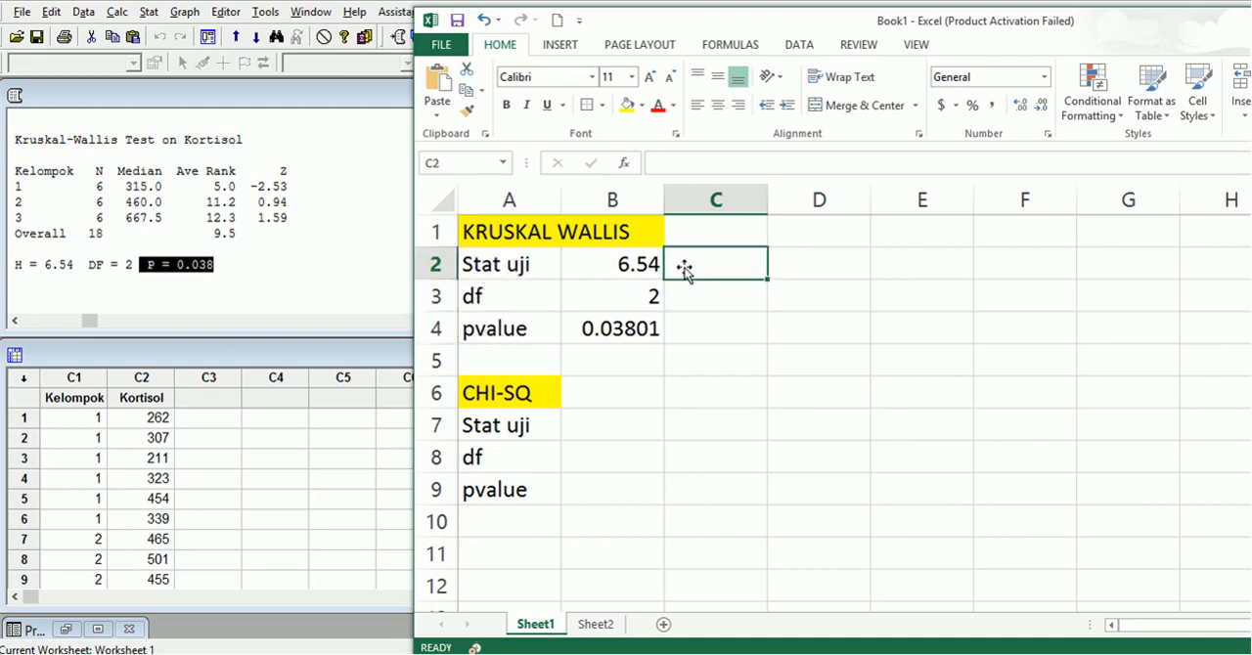
type("=")
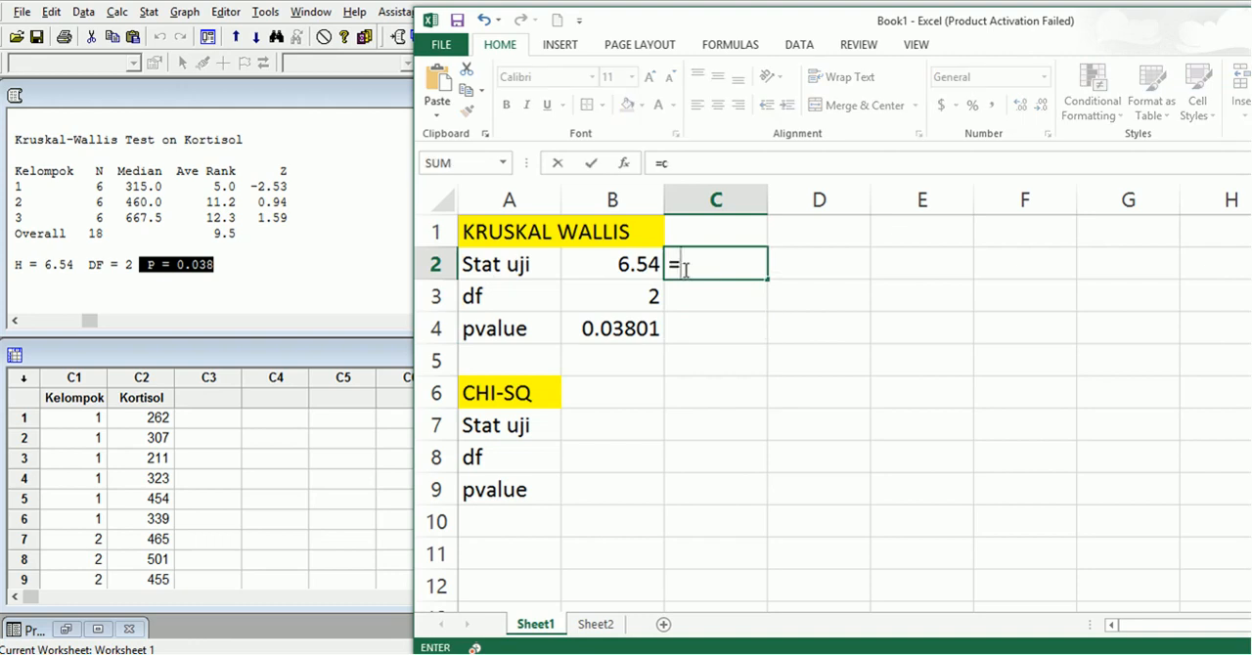
type("chi")
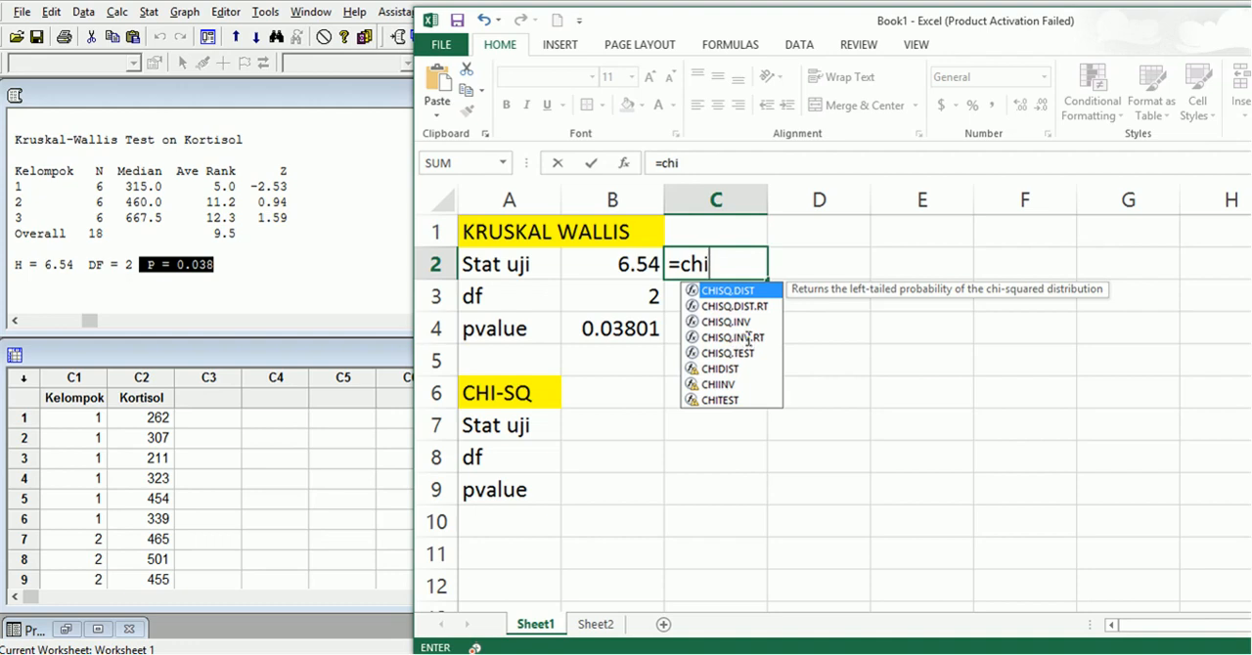
double_click(748, 337)
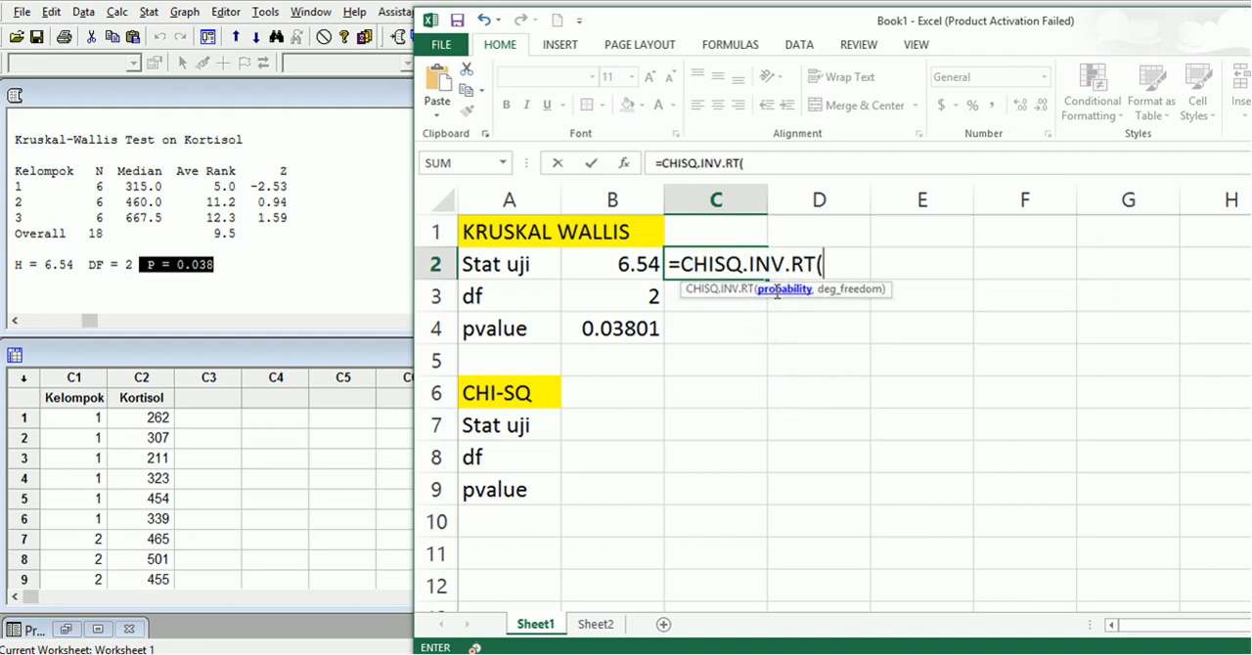
left_click(636, 330)
type(",")
left_click(638, 297)
type(")")
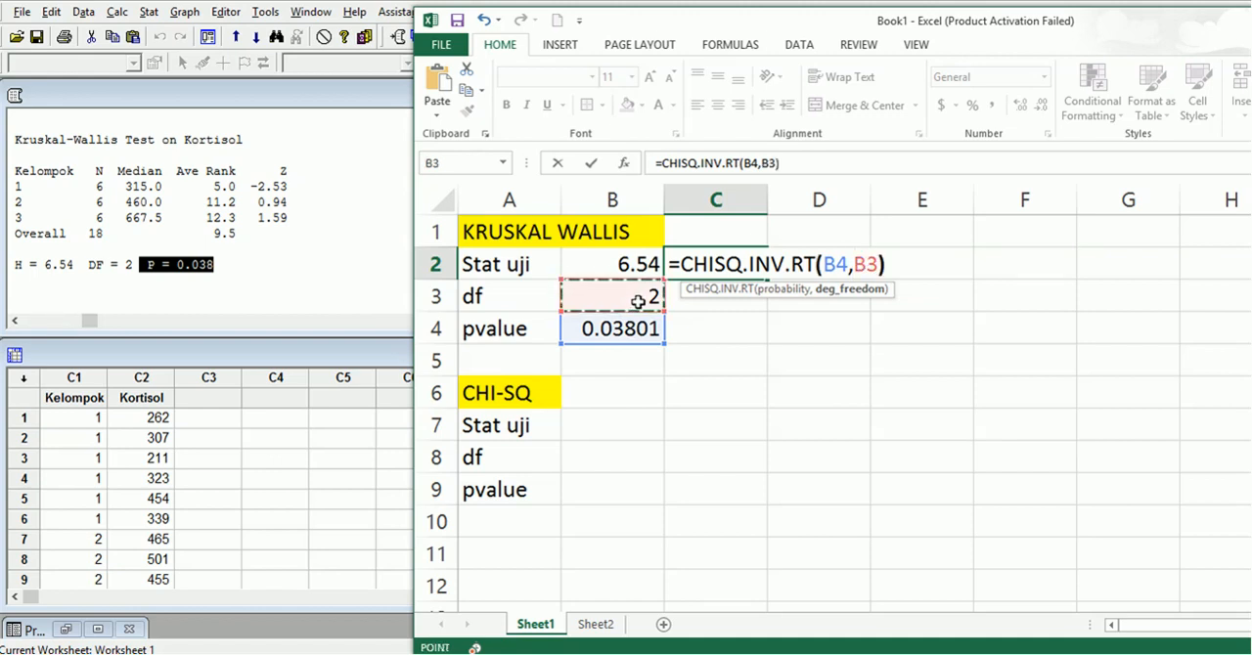
key("Return")
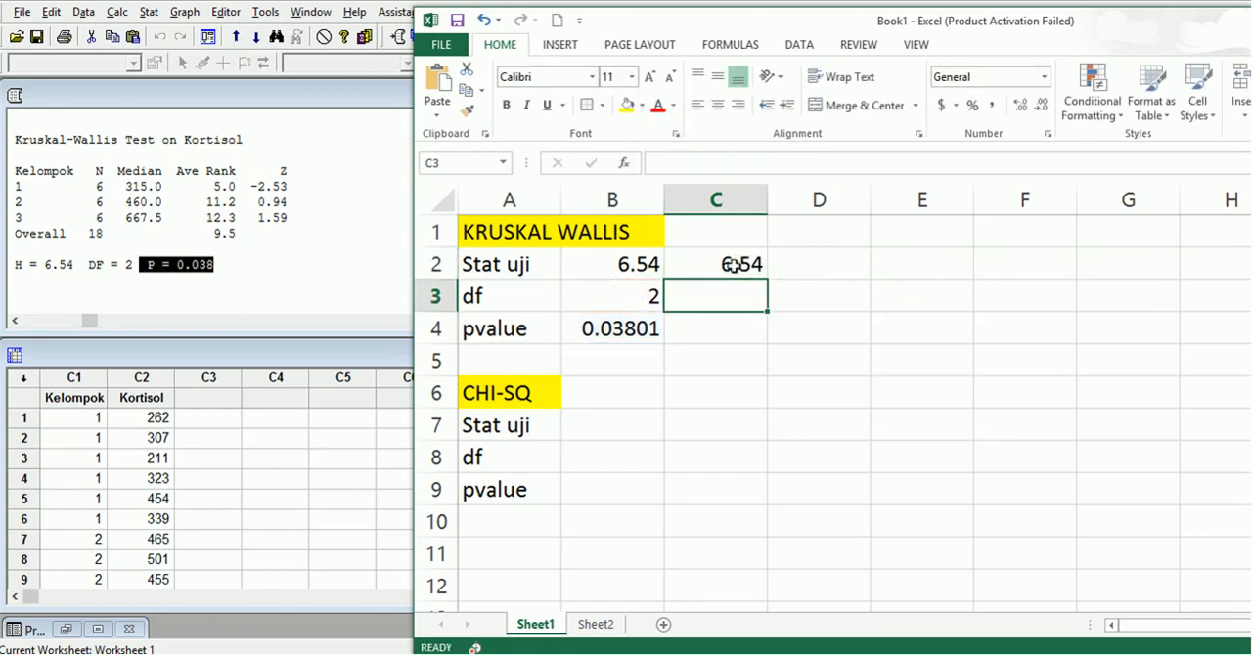
left_click(734, 264)
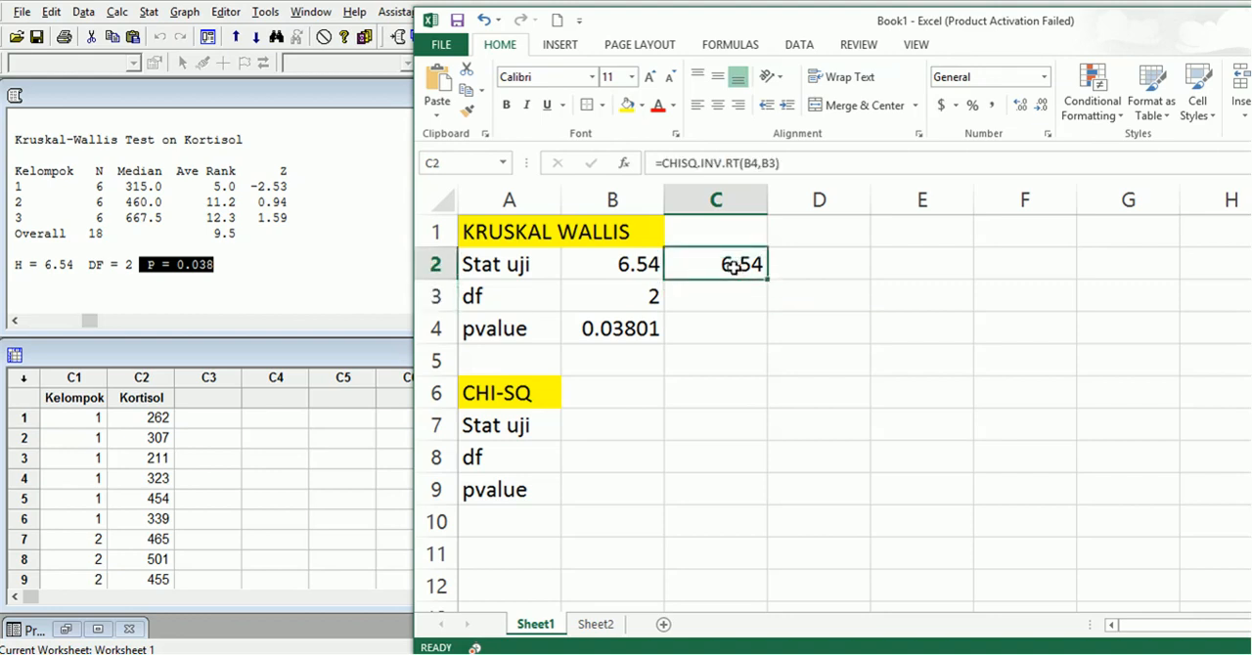
Clear the recalculated statistic from C2 and enter the significance level 0.05 in C4 beside the Kruskal-Wallis pvalue.
key("Delete")
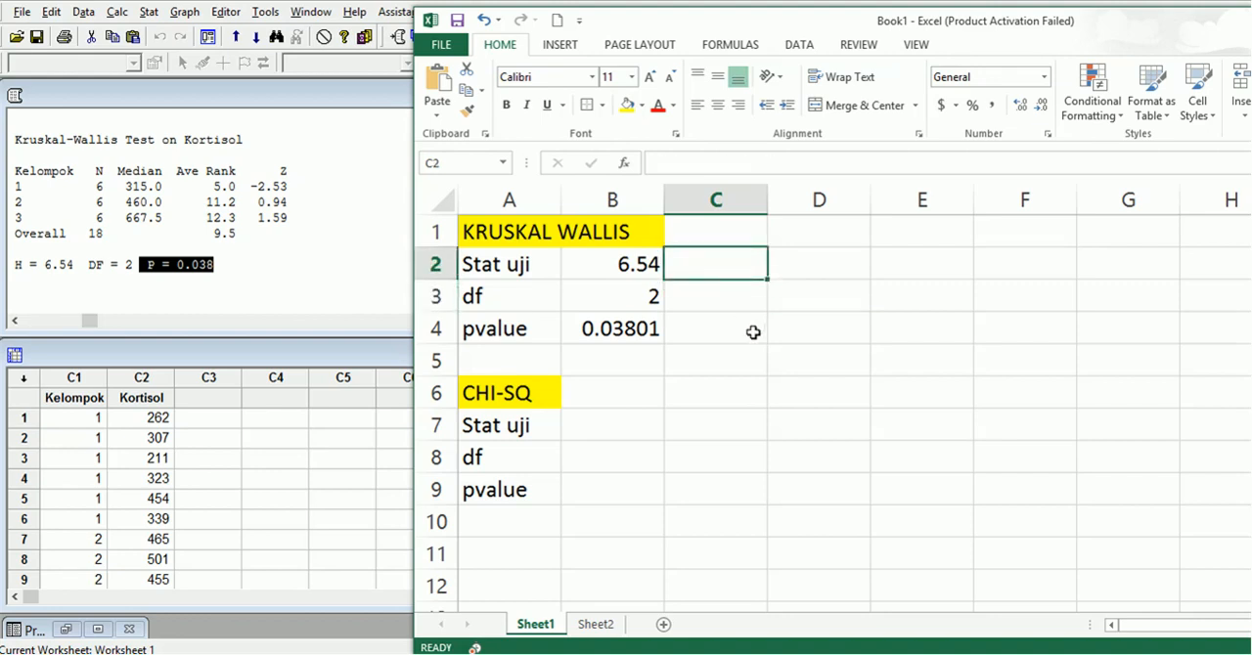
left_click(749, 332)
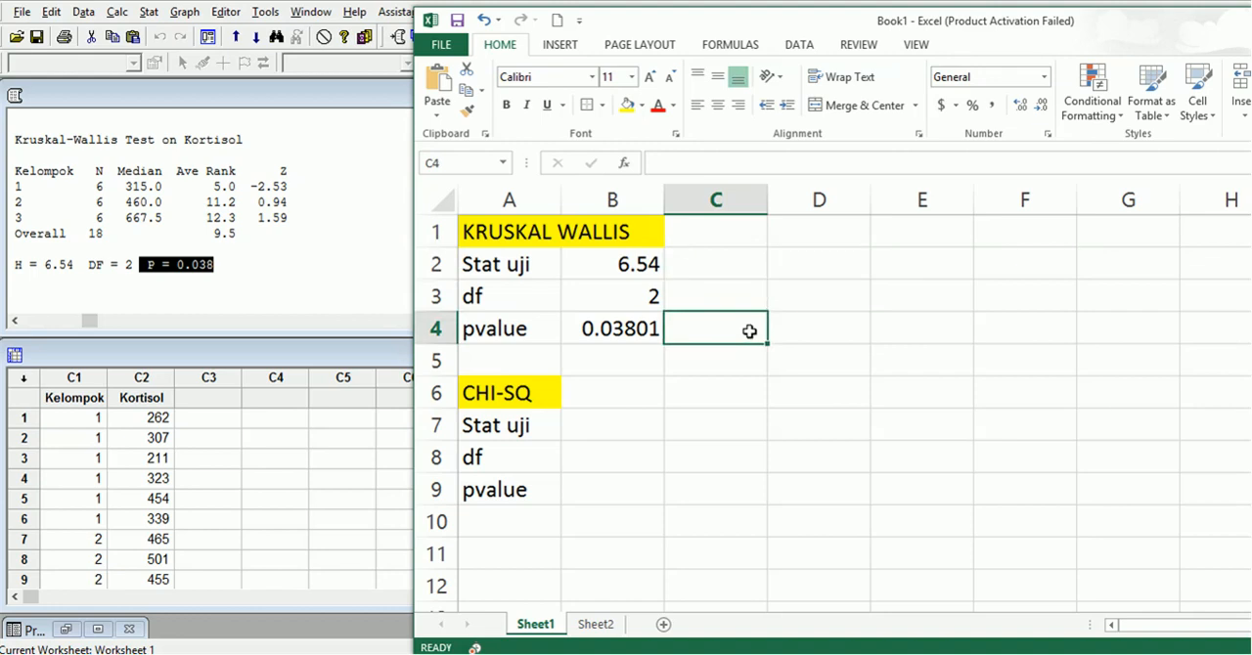
type("0.")
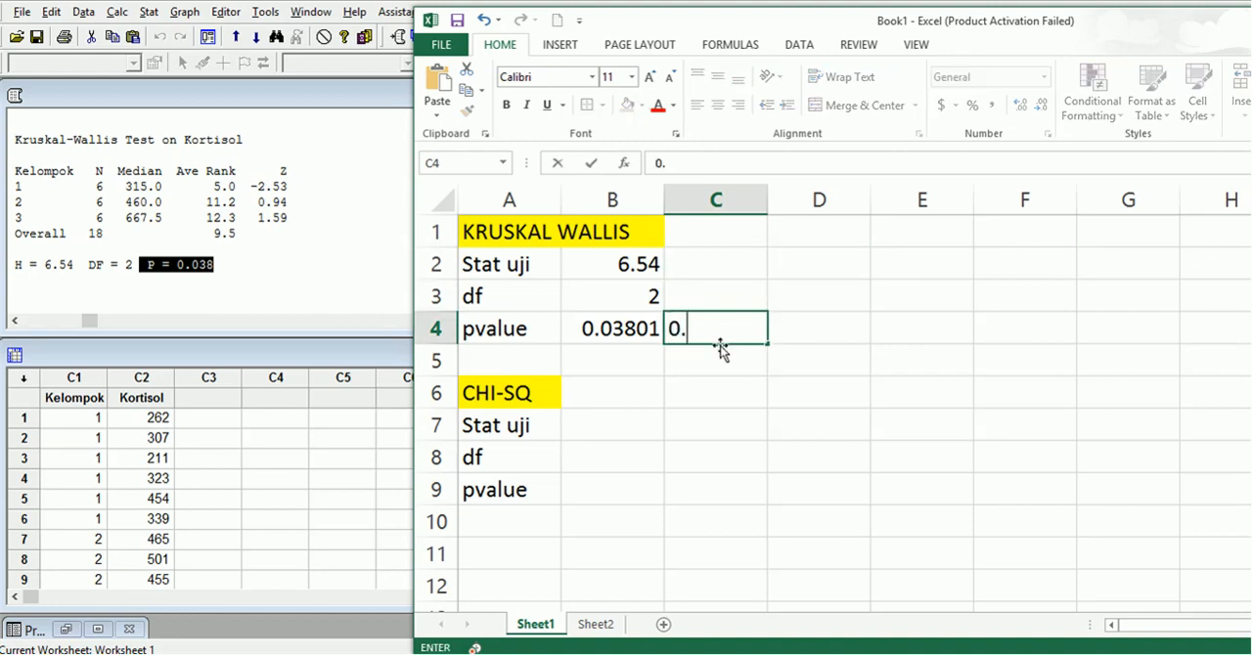
type("05")
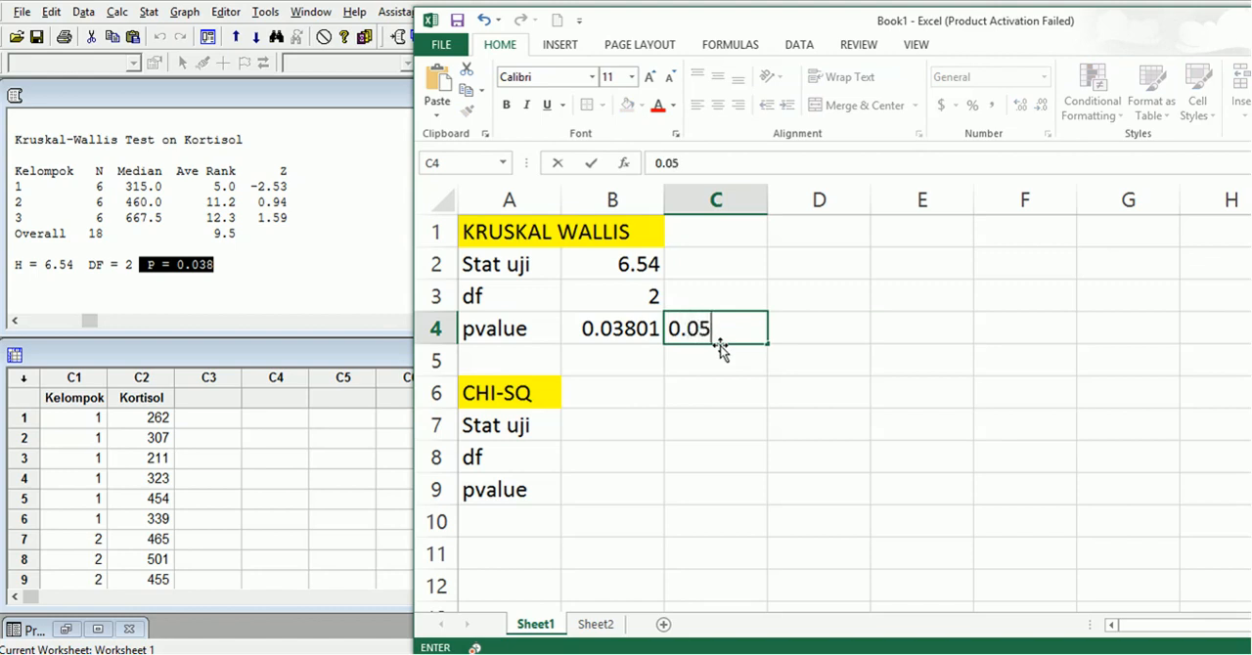
Enter the conclusion "tolak H0" in D4 beside the significance level.
left_click(826, 329)
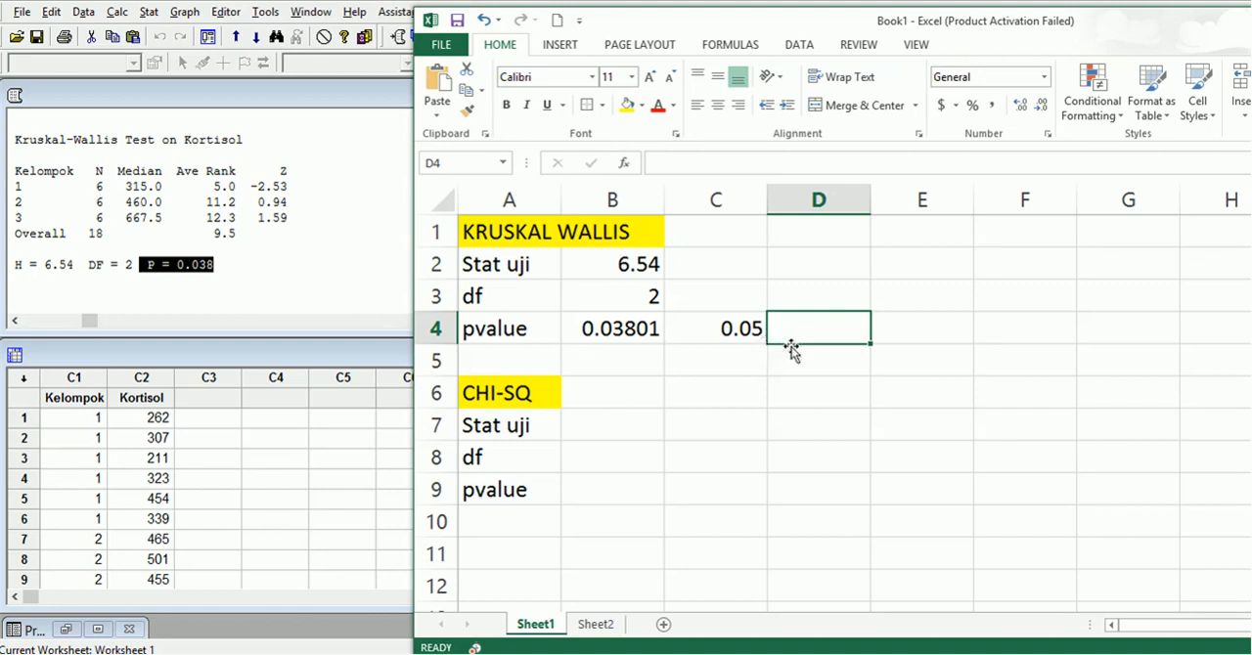
type("tot")
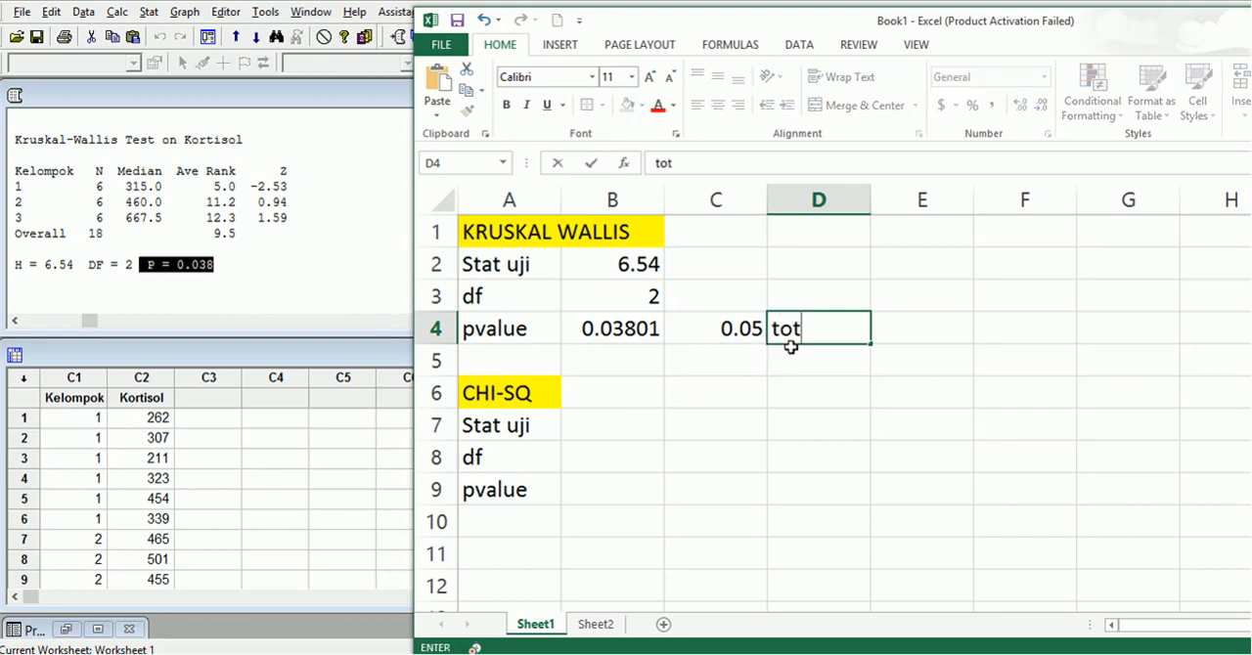
key("BackSpace")
type("lak H0")
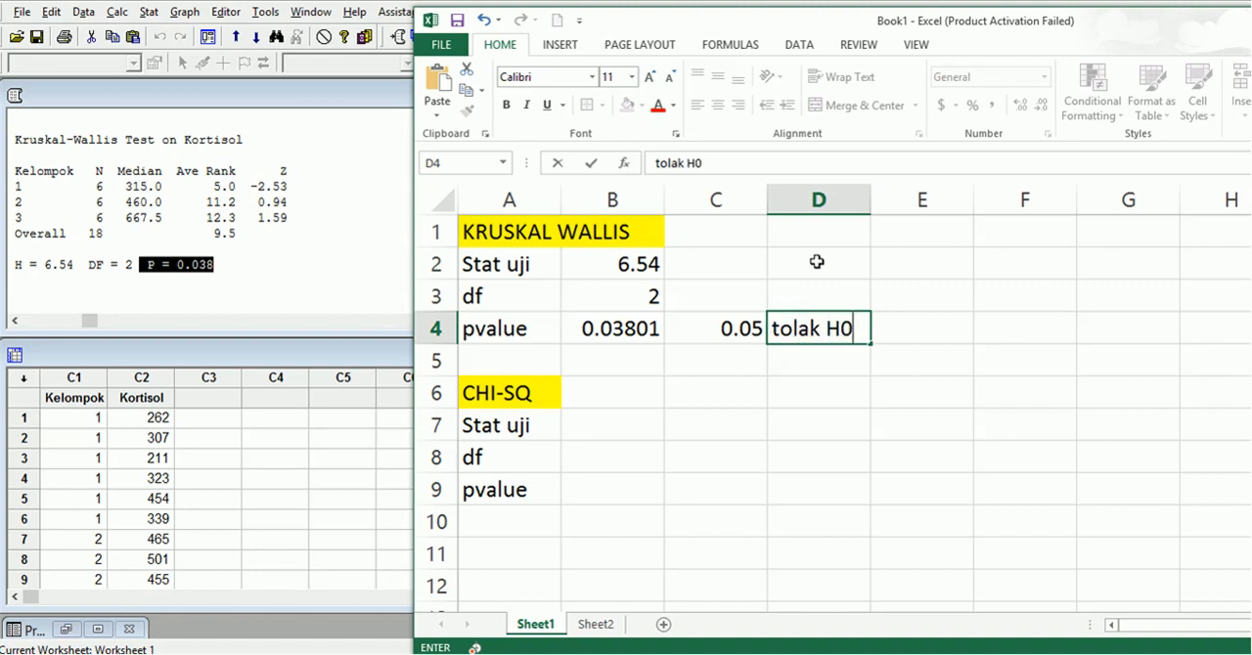
Calculate the chi-square critical value in D2 with =CHISQ.INV.RT(0.05,B3).
left_click(816, 262)
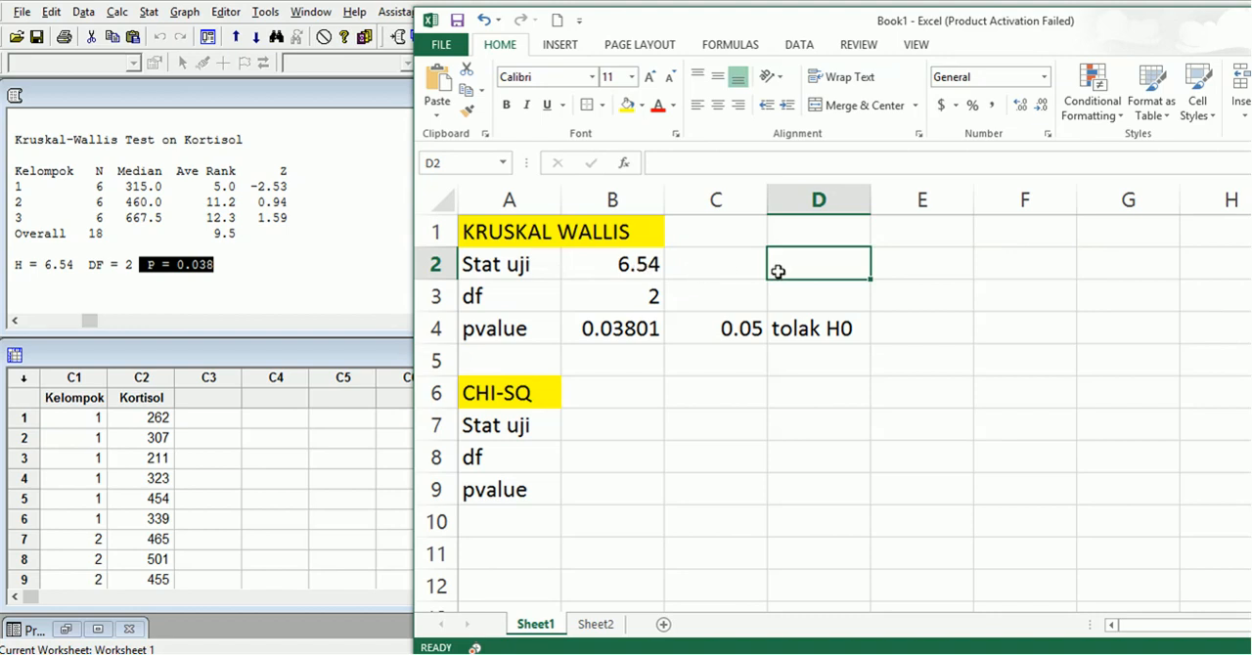
type("=chi")
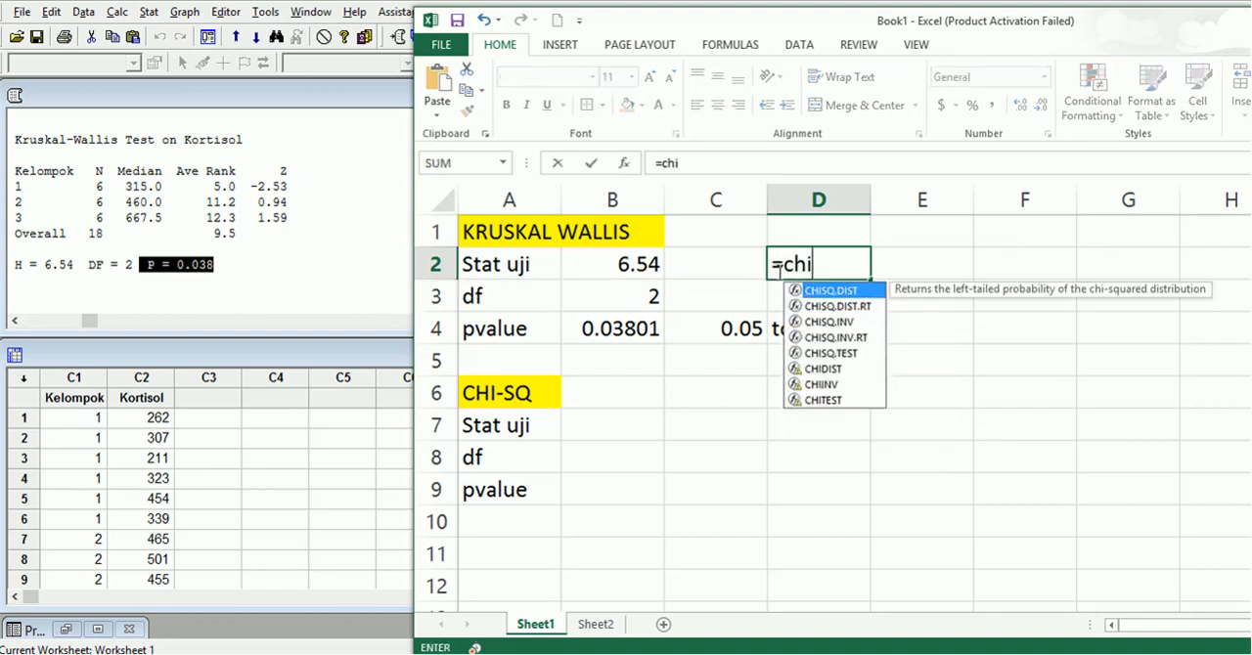
double_click(851, 306)
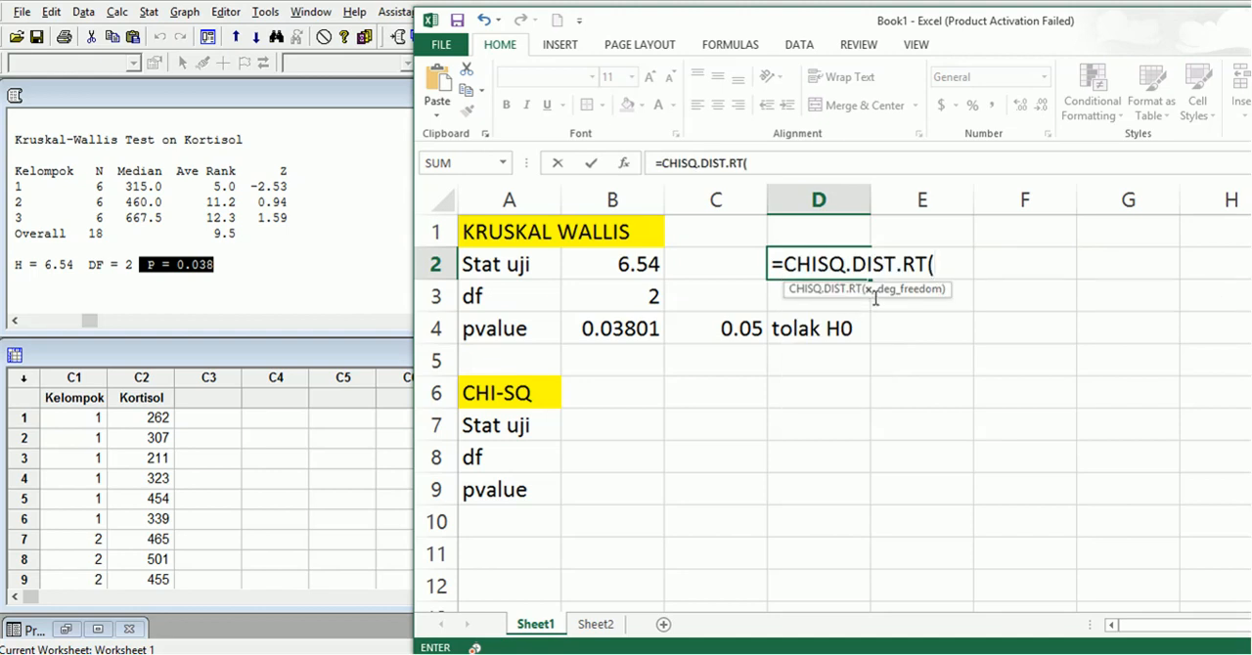
key("BackSpace")
key("BackSpace")
key("BackSpace")
key("BackSpace")
key("BackSpace")
key("BackSpace")
key("BackSpace")
key("BackSpace")
key("BackSpace")
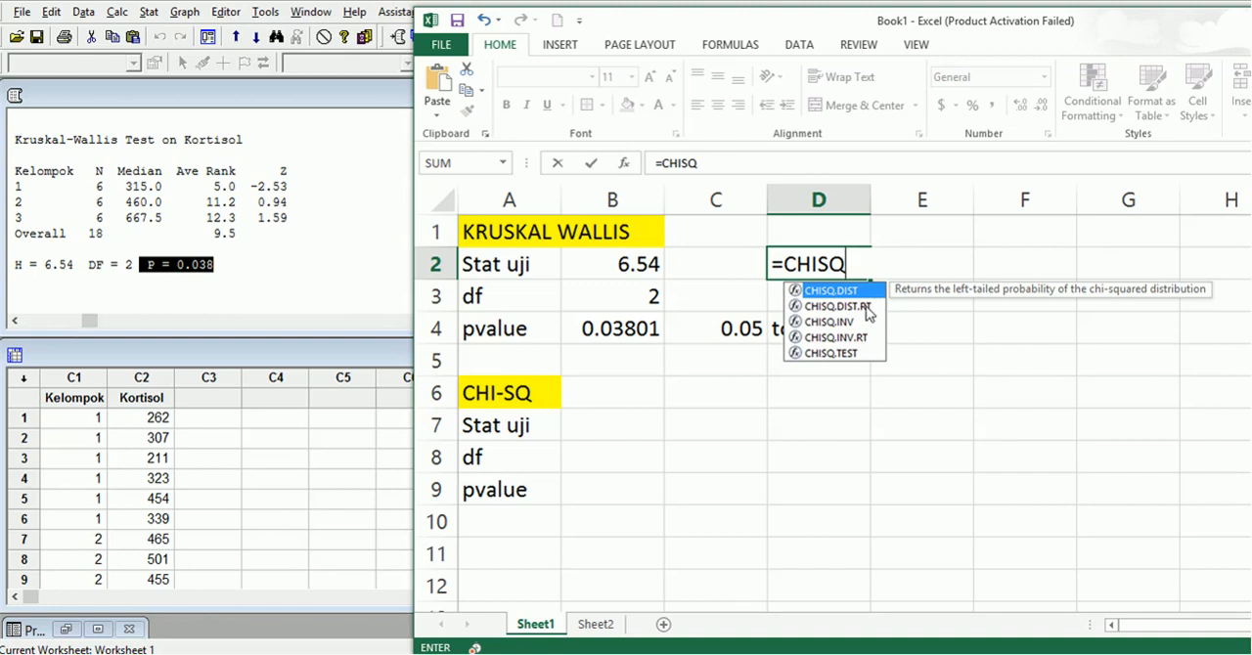
double_click(861, 342)
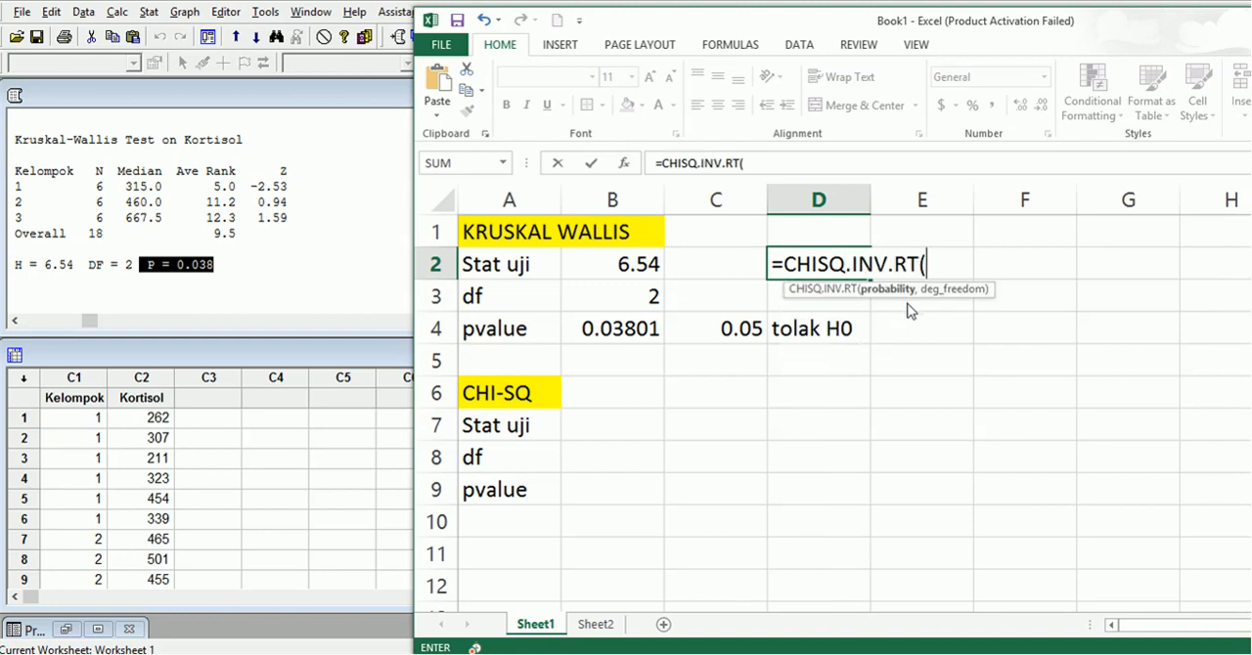
type("0.05")
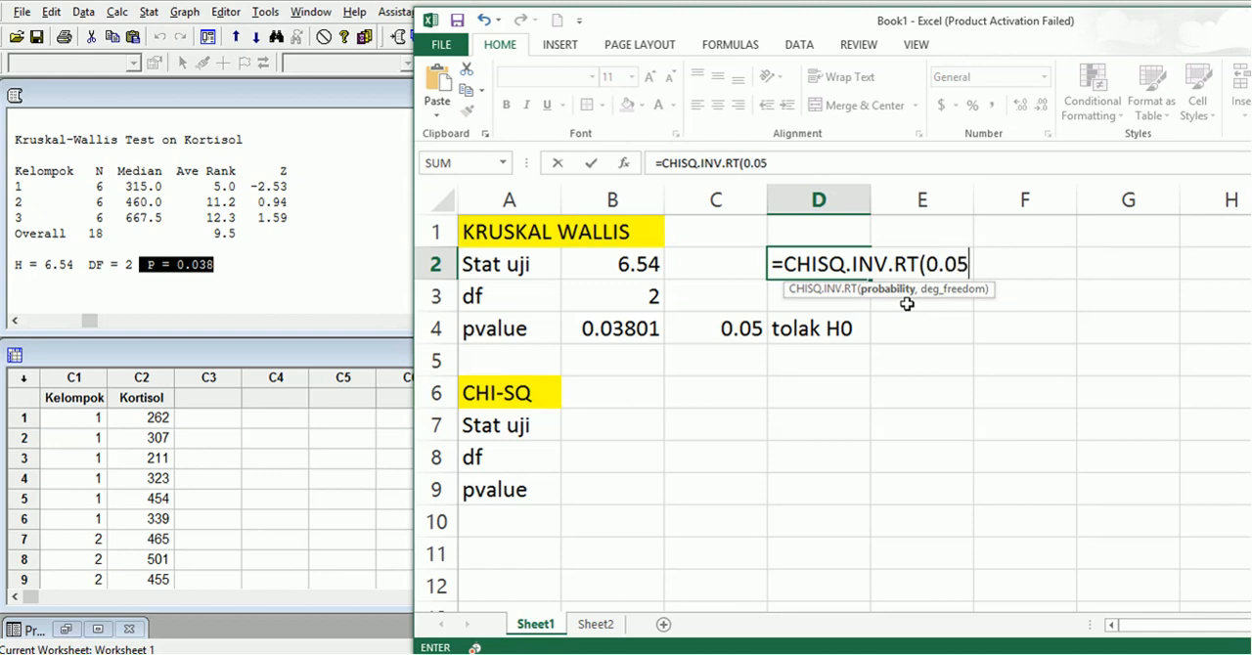
type(",")
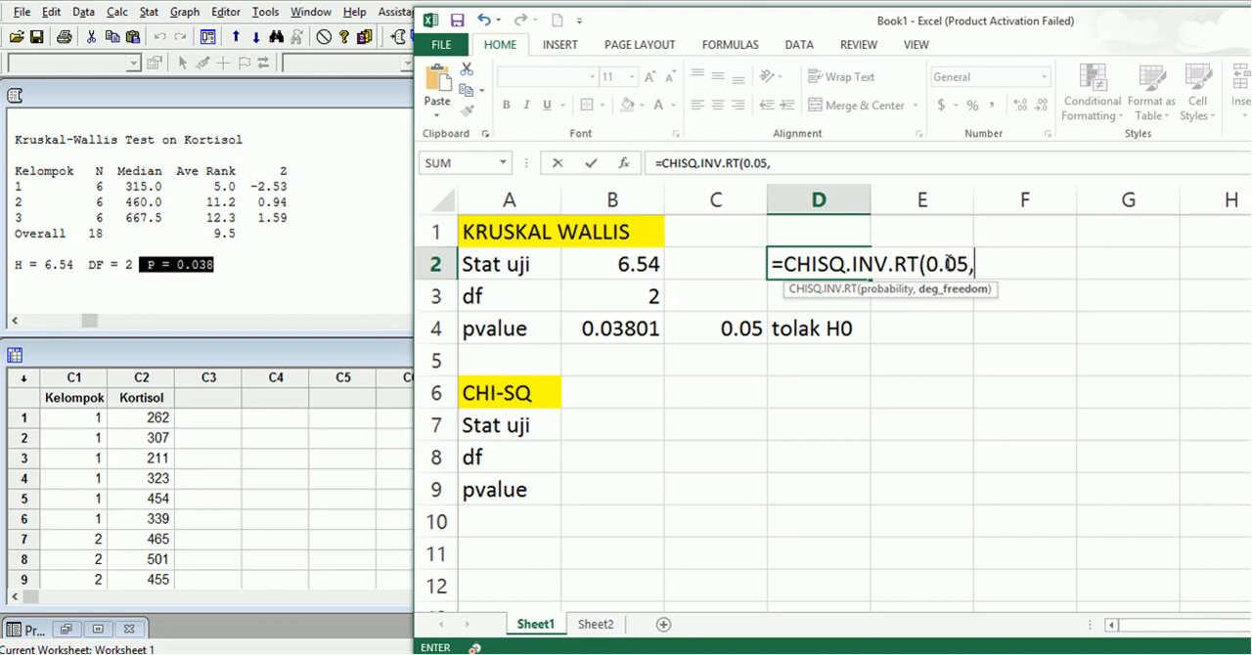
left_click(643, 294)
key("Return")
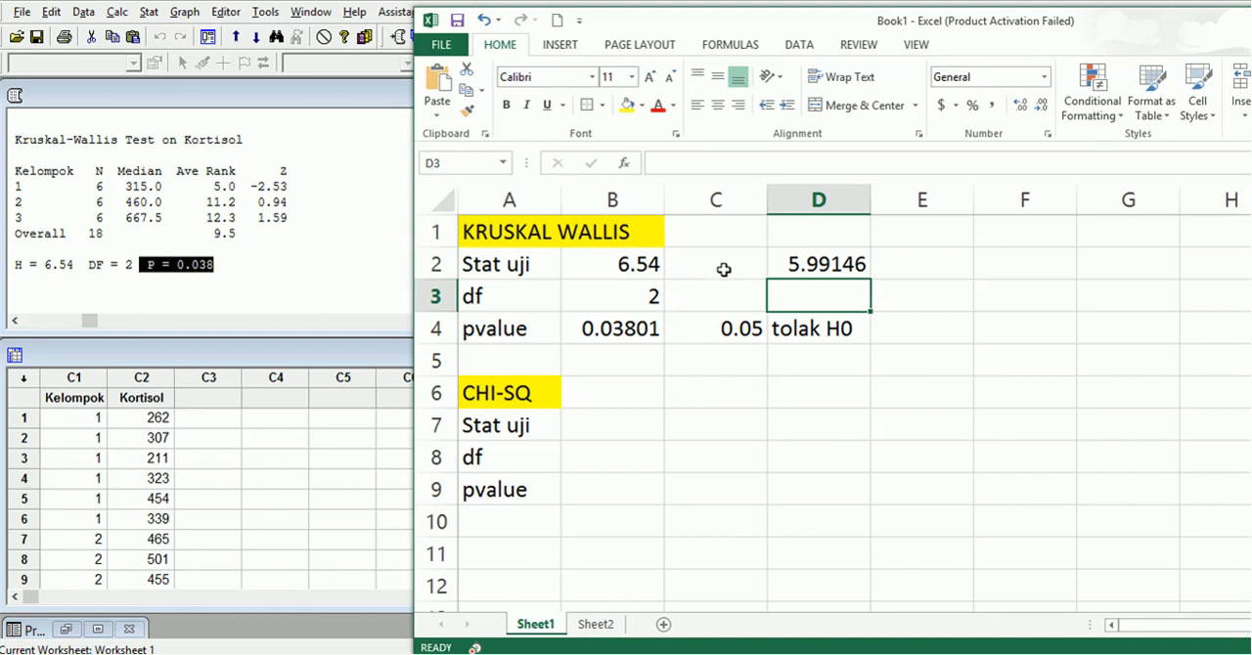
Move the critical value from D2 to C2 beside the Kruskal-Wallis statistic and enter "tolak H0" in D2.
left_click(808, 279)
left_click_drag(808, 276, 750, 275)
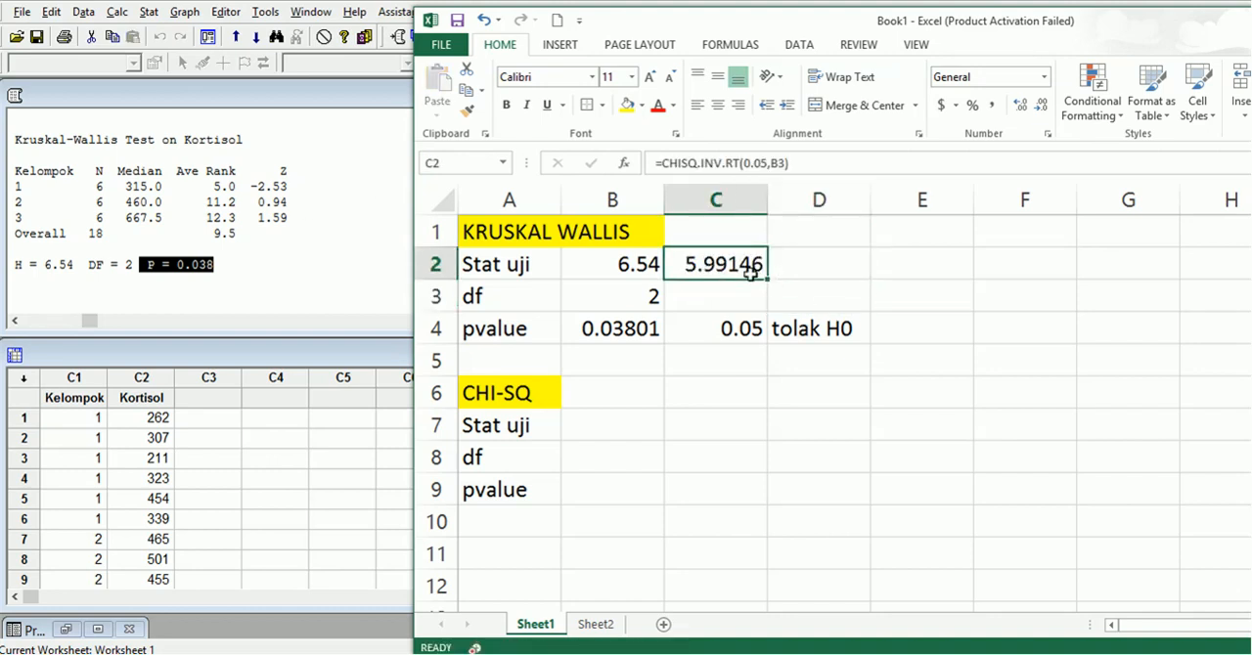
left_click(820, 272)
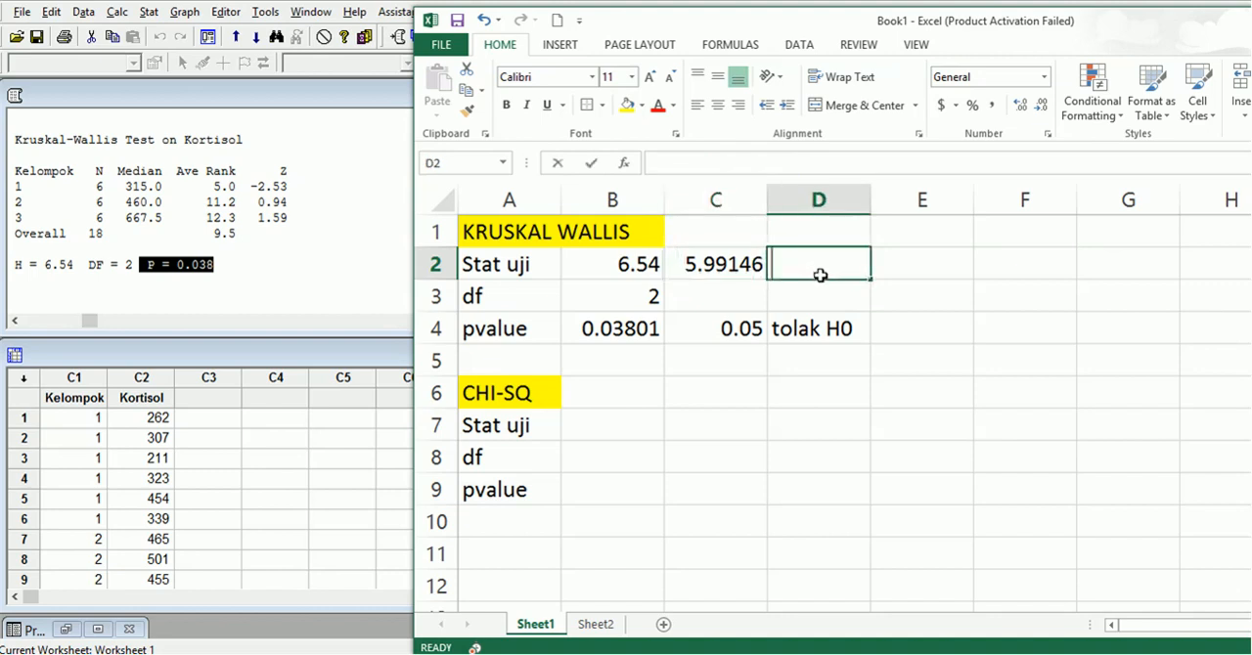
type("tol")
key("Return")
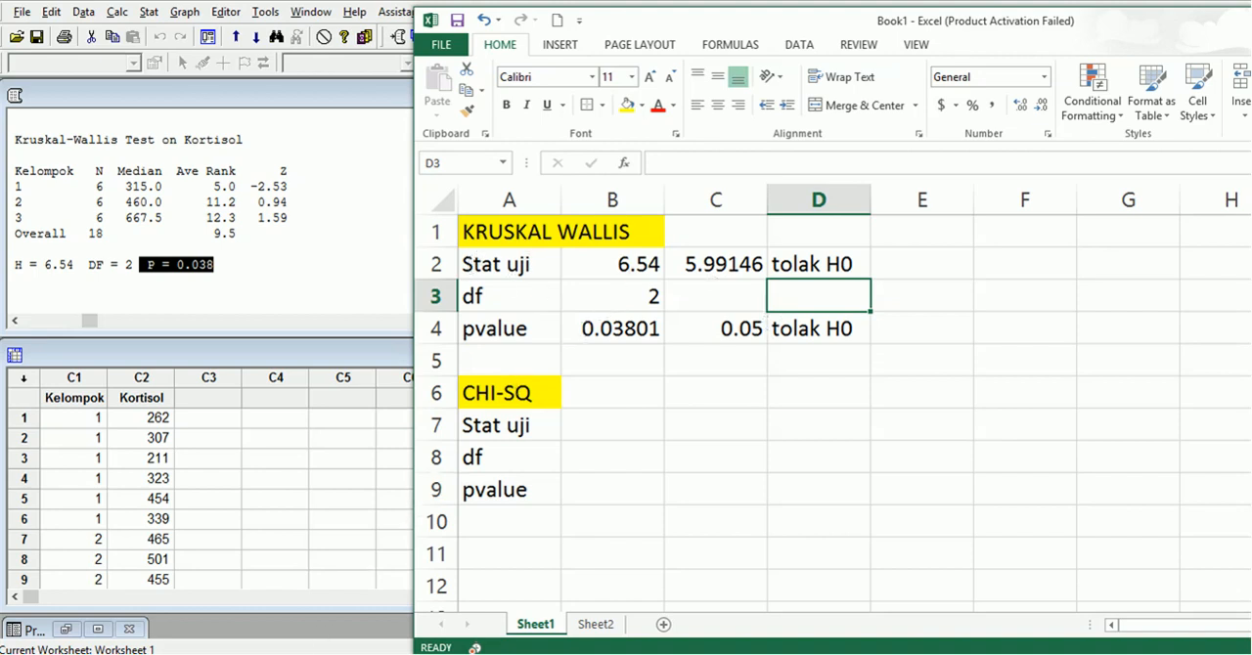
Switch to the Word document, review the H0 and H1 hypotheses under Penyelesaian, and return to the Excel workbook.
left_click(381, 653)
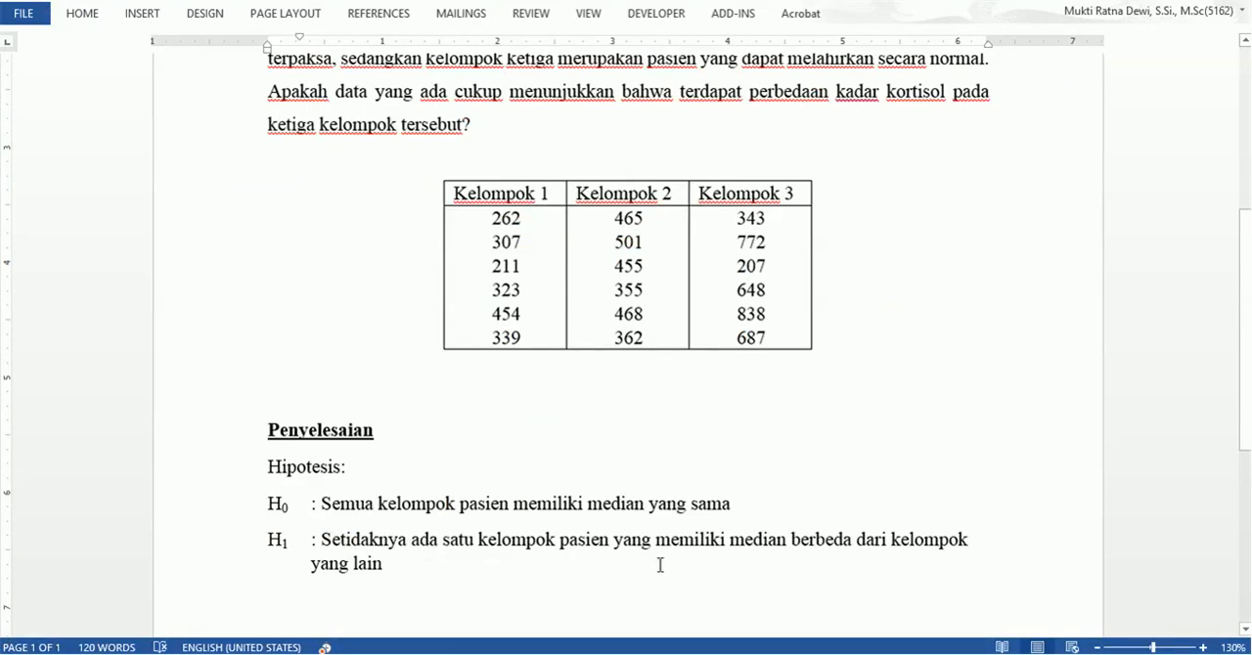
left_click(437, 568)
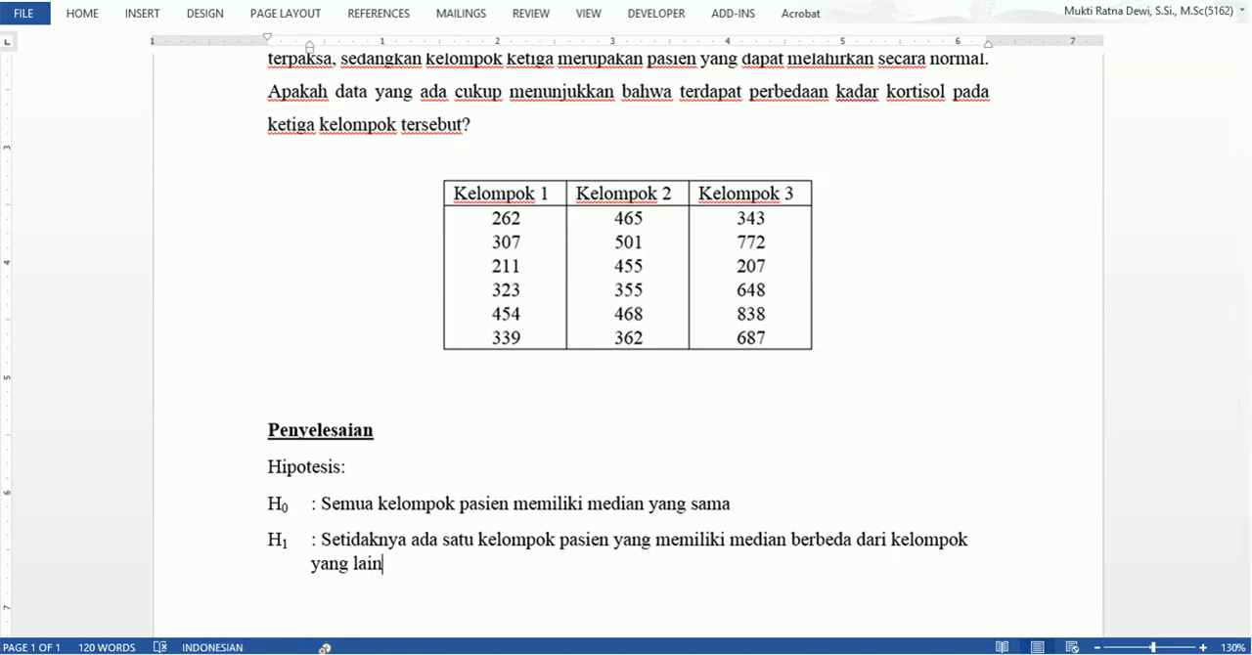
mouse_move(392, 654)
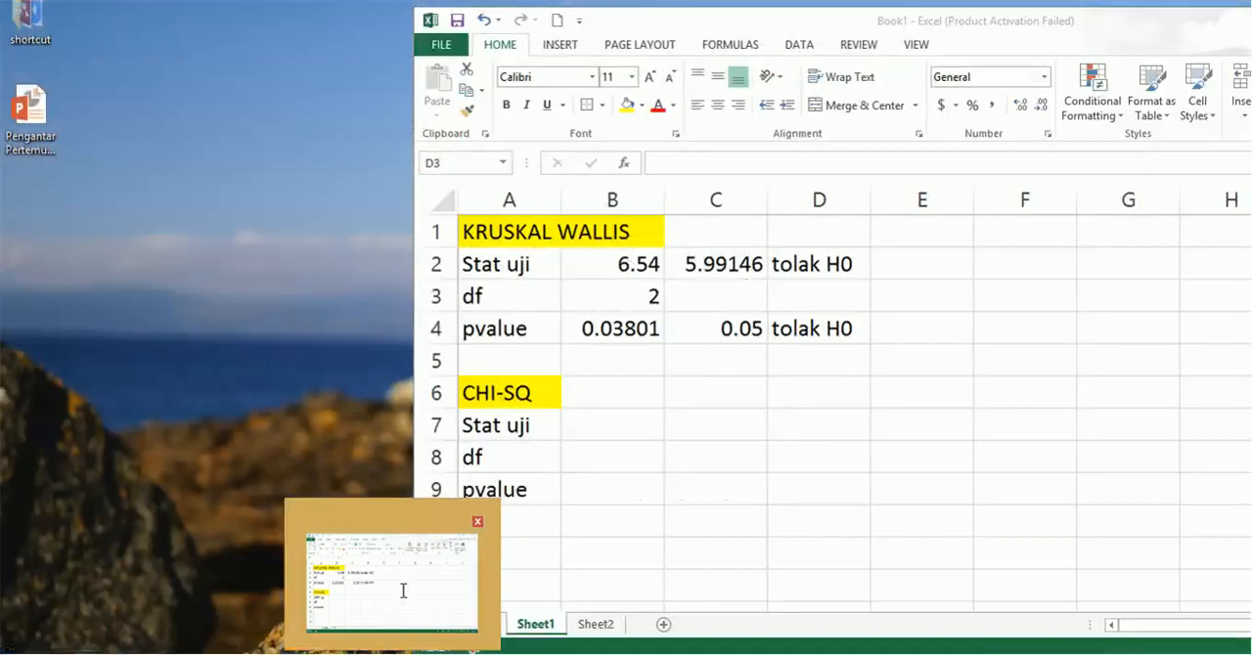
left_click(401, 590)
Switch to Minitab, run Mood's Median Test with Kortisol as response and Kelompok as factor, and view its chi-square, DF and P values.
left_click(442, 654)
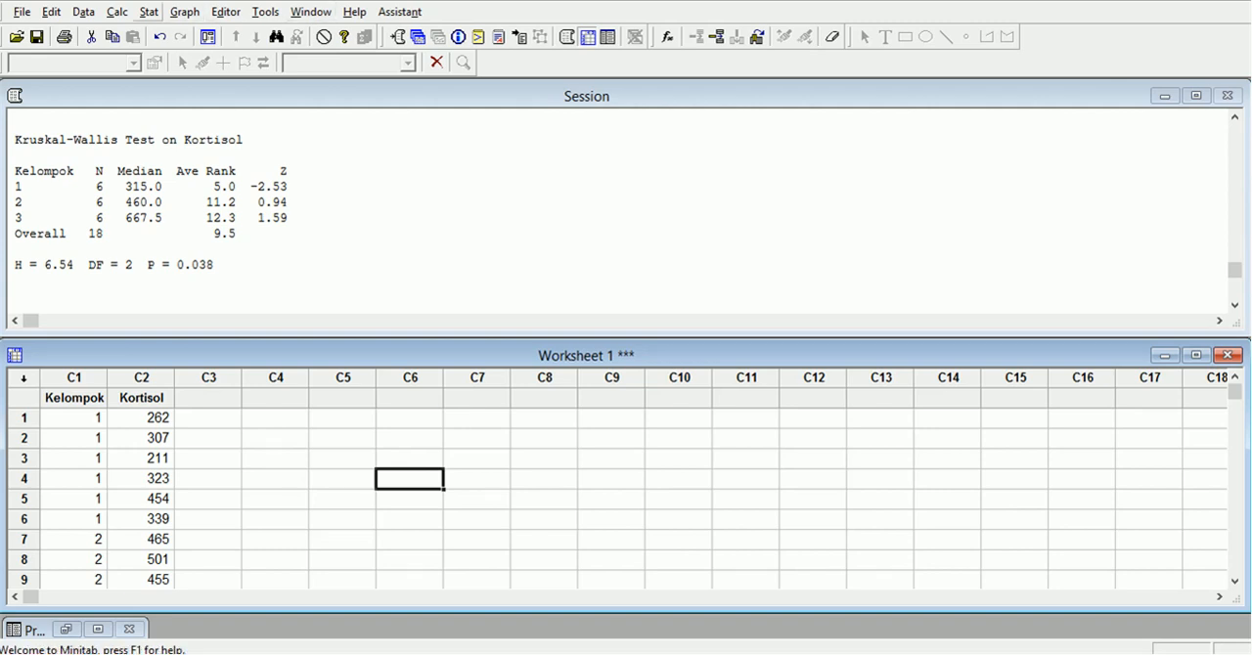
left_click(148, 12)
left_click(151, 12)
left_click(154, 12)
mouse_move(235, 238)
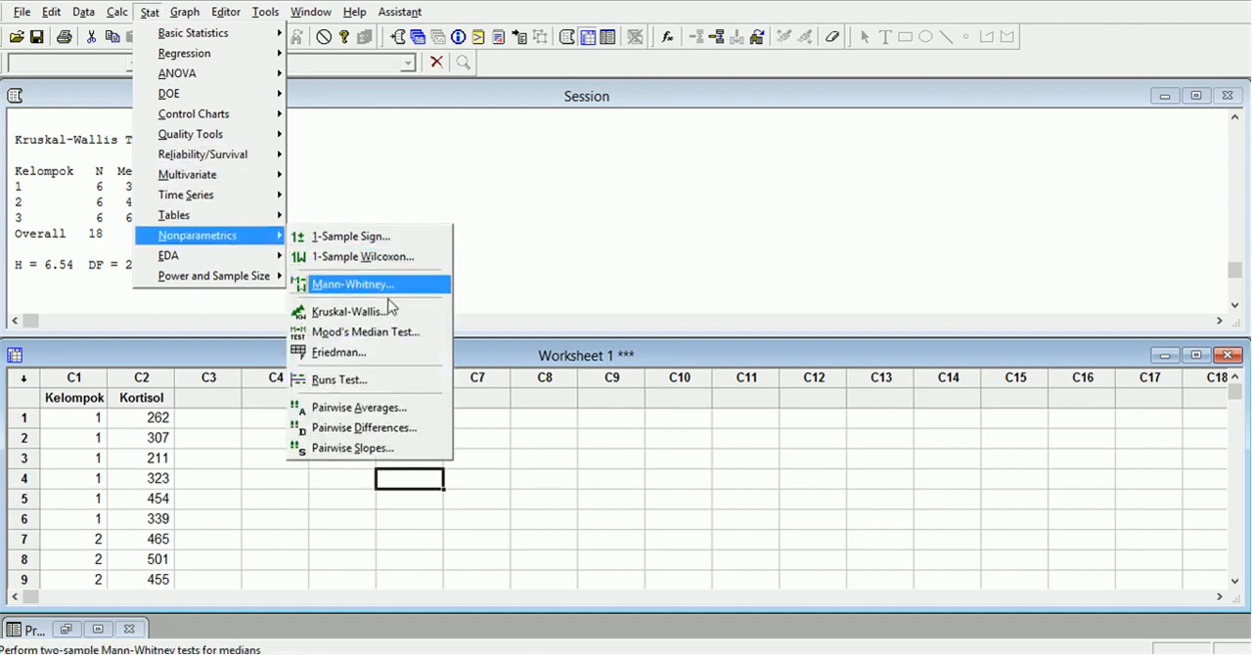
left_click(414, 333)
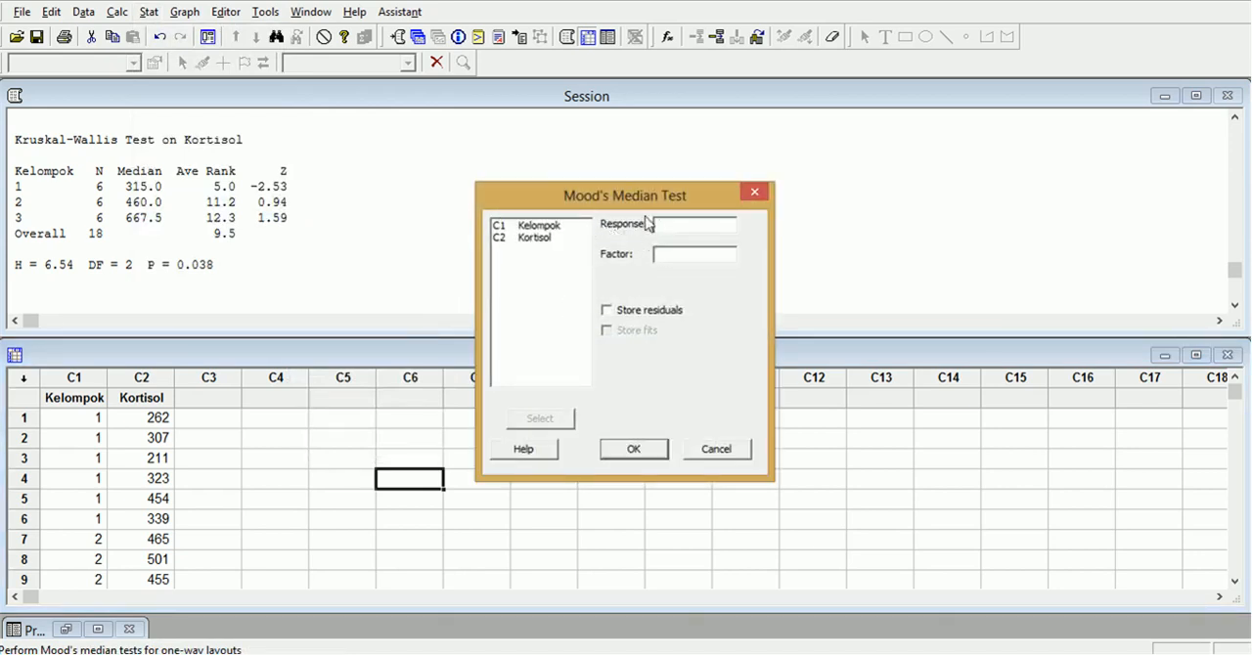
double_click(536, 237)
double_click(555, 228)
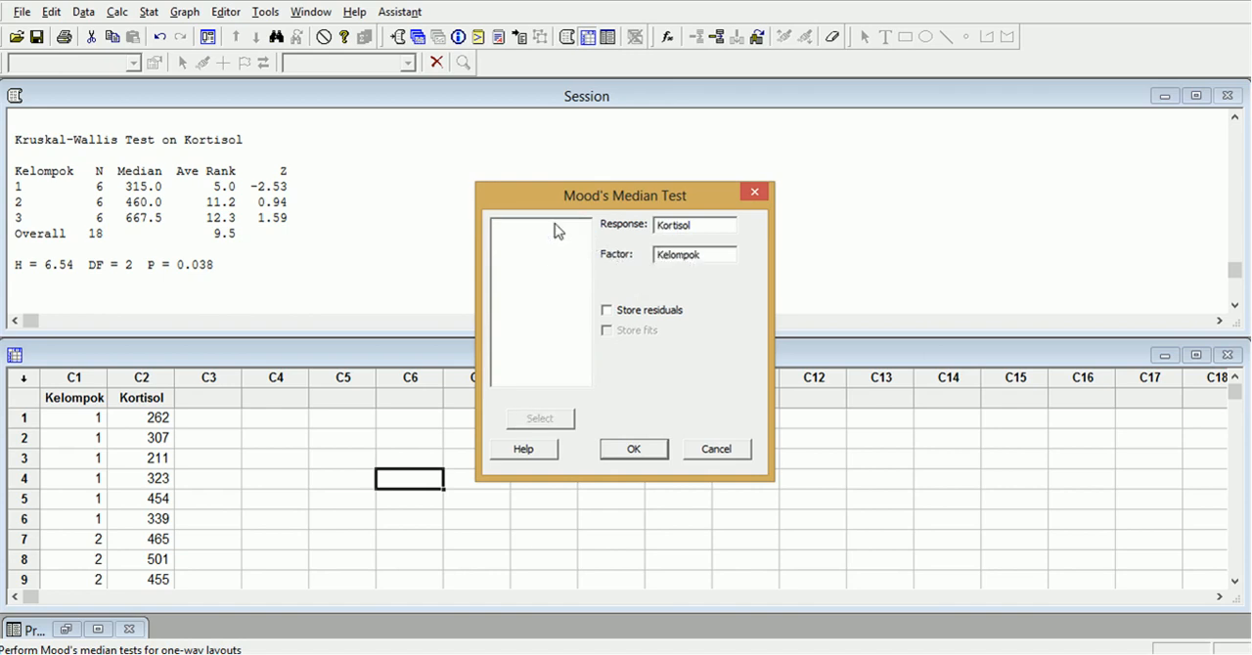
left_click(634, 450)
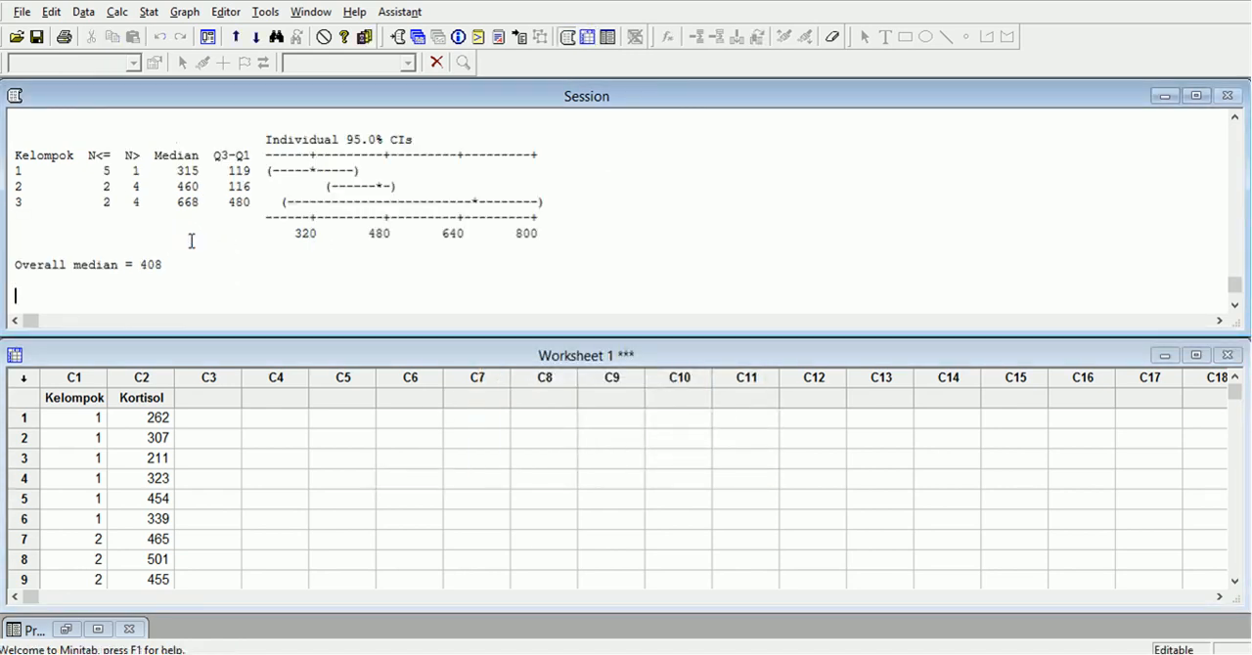
scroll(178, 210, "up", 1)
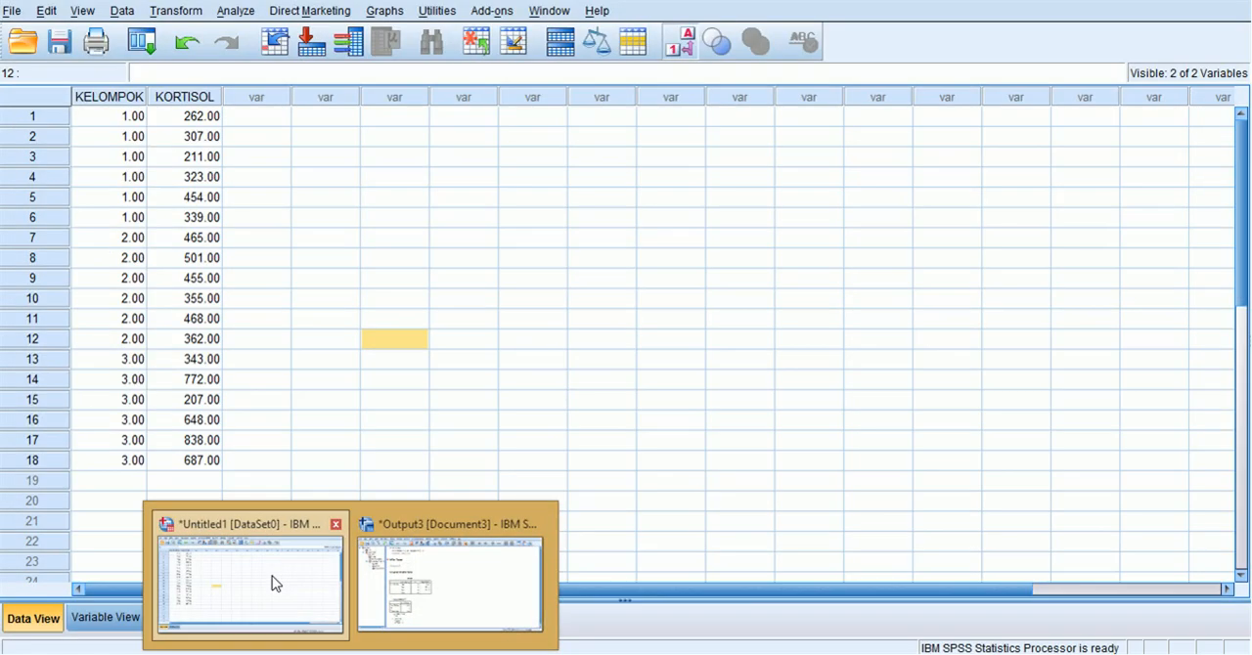
Switch to the SPSS dataset and open the legacy nonparametric test for K Independent Samples.
left_click(271, 584)
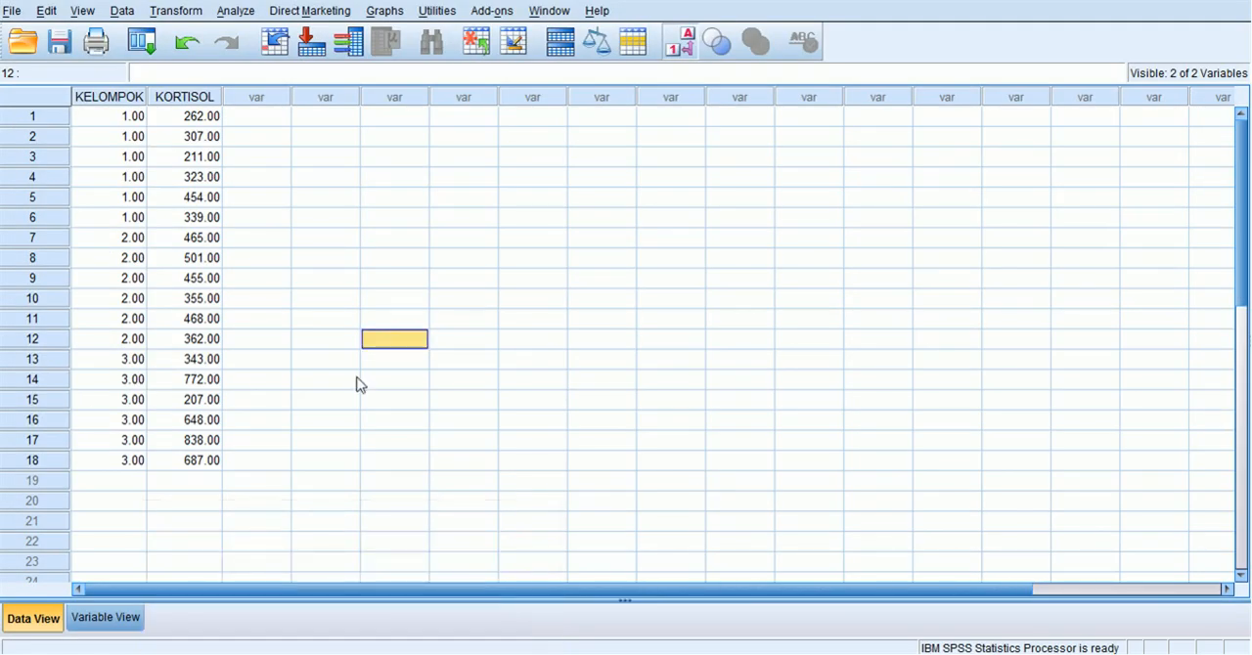
left_click(364, 323)
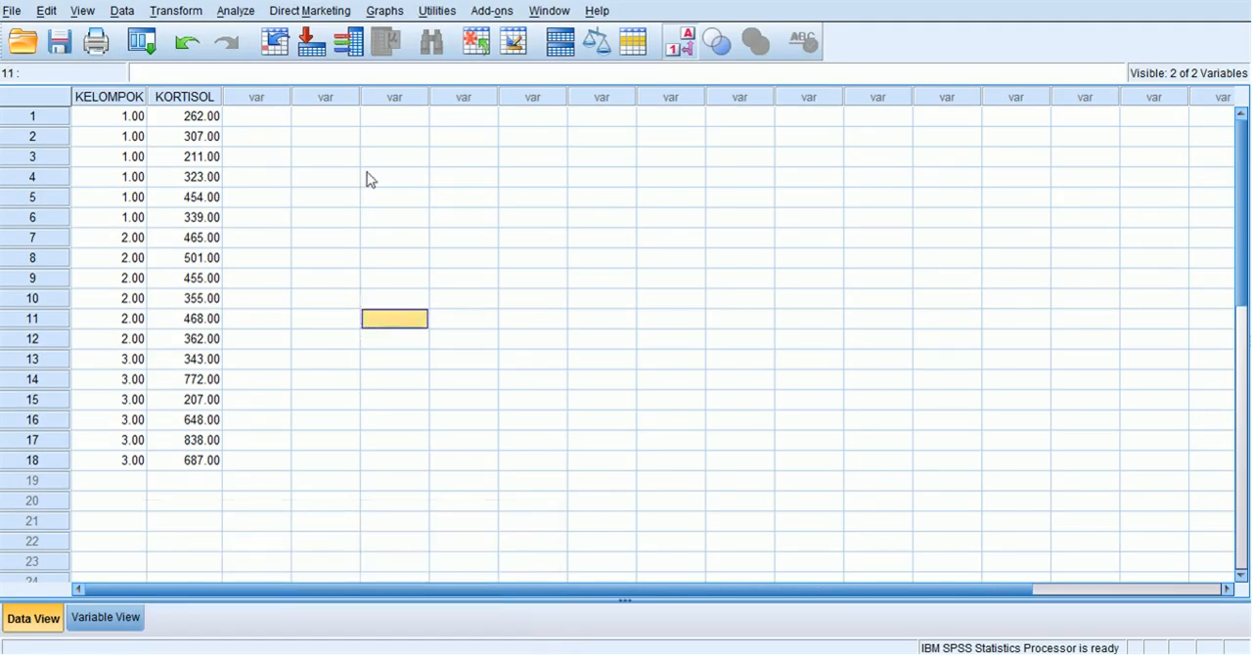
left_click(238, 12)
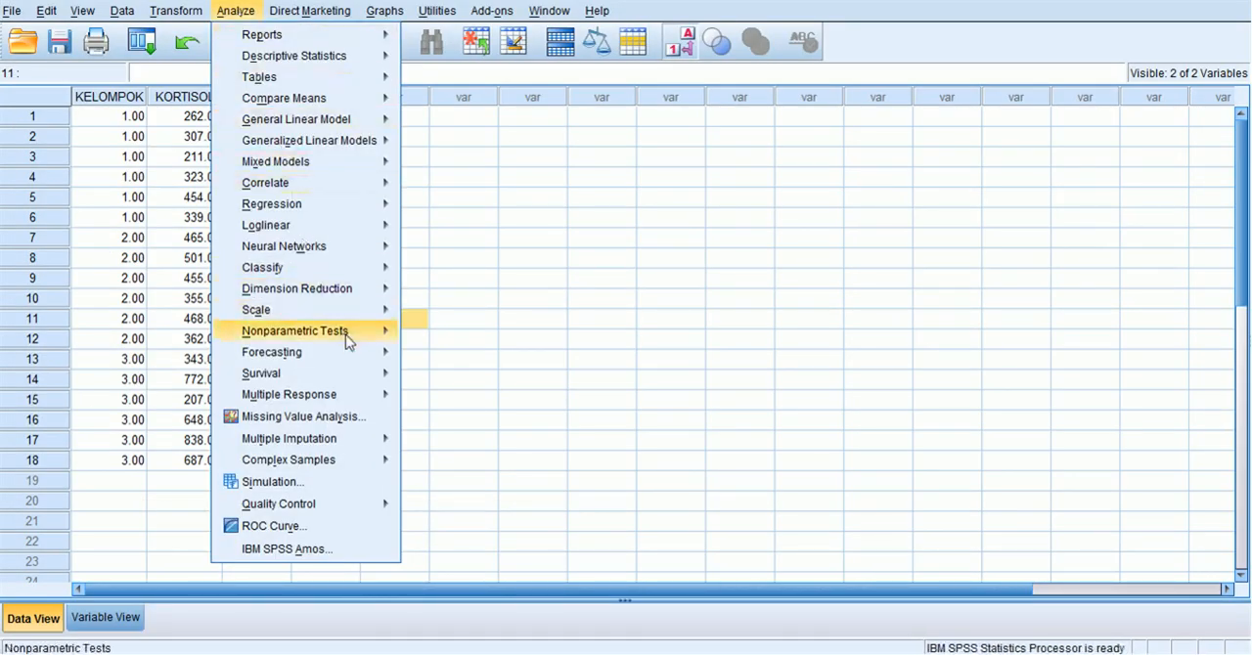
mouse_move(347, 338)
mouse_move(482, 404)
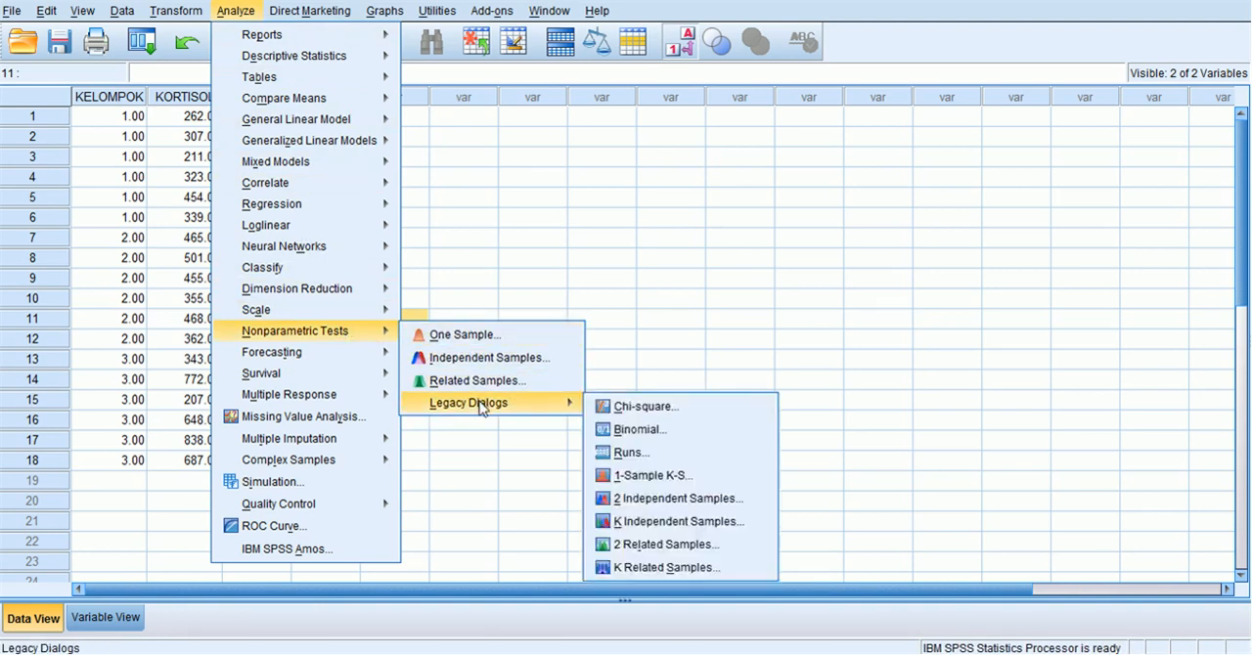
left_click(663, 529)
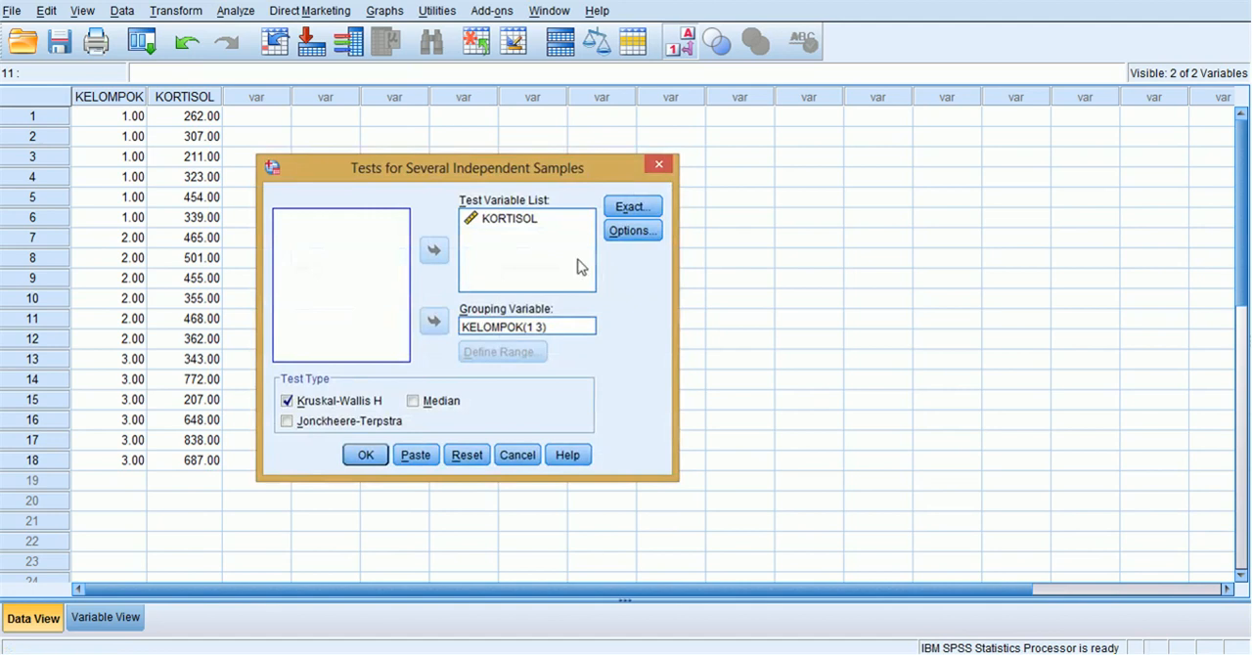
Run the Median test on KORTISOL grouped by KELOMPOK (1 3) without Kruskal-Wallis H, and examine its Test Statistics table.
left_click(516, 220)
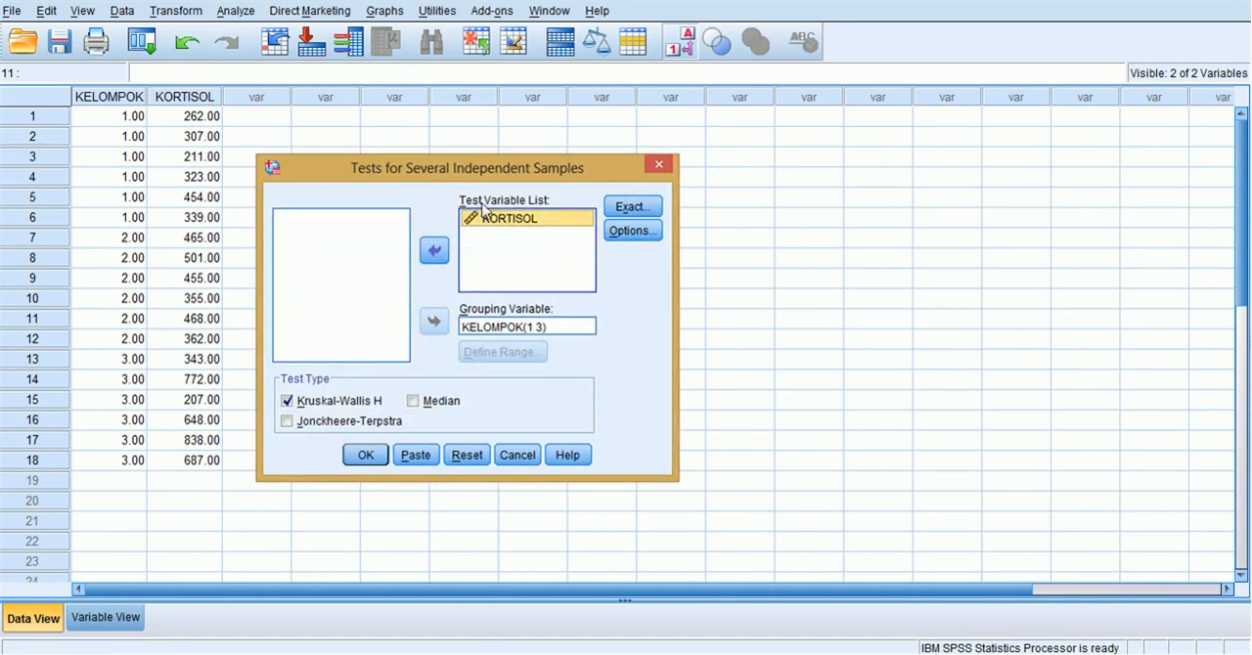
left_click(510, 328)
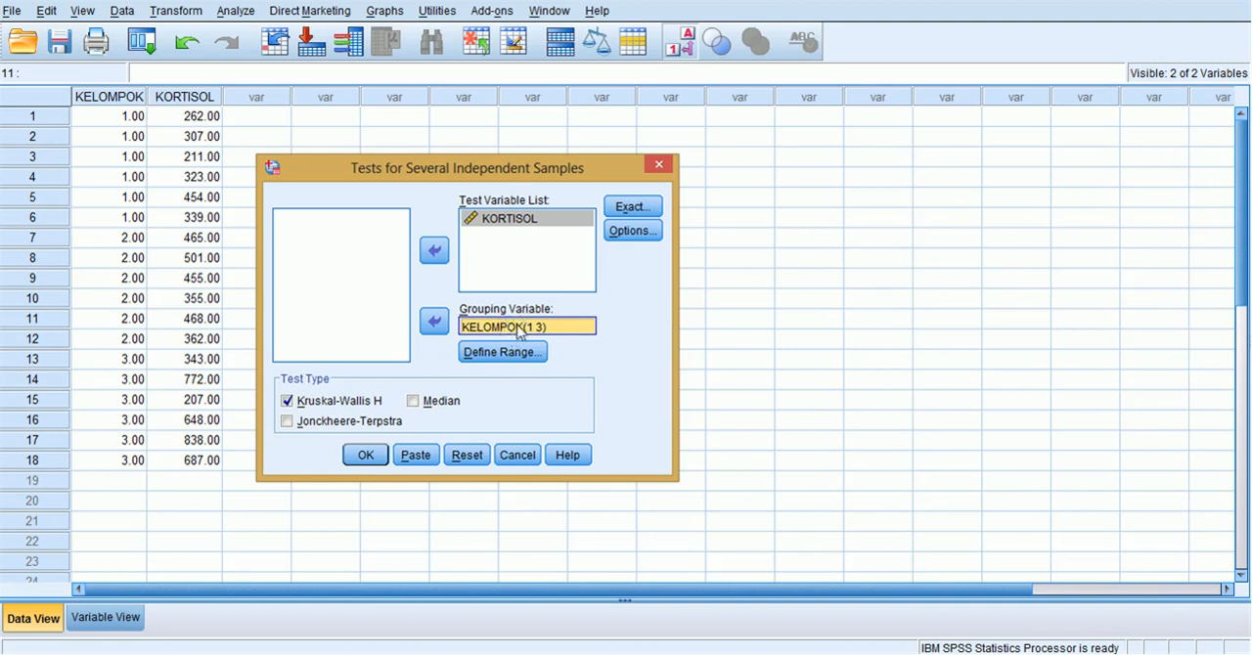
left_click(526, 354)
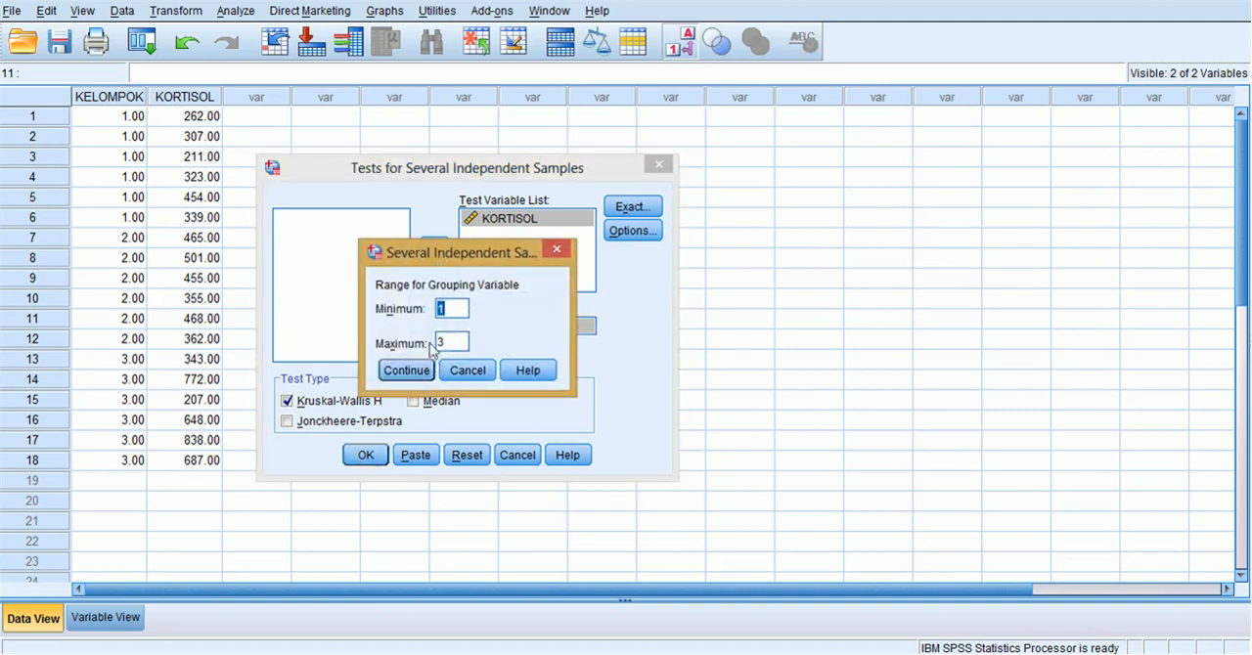
left_click(450, 374)
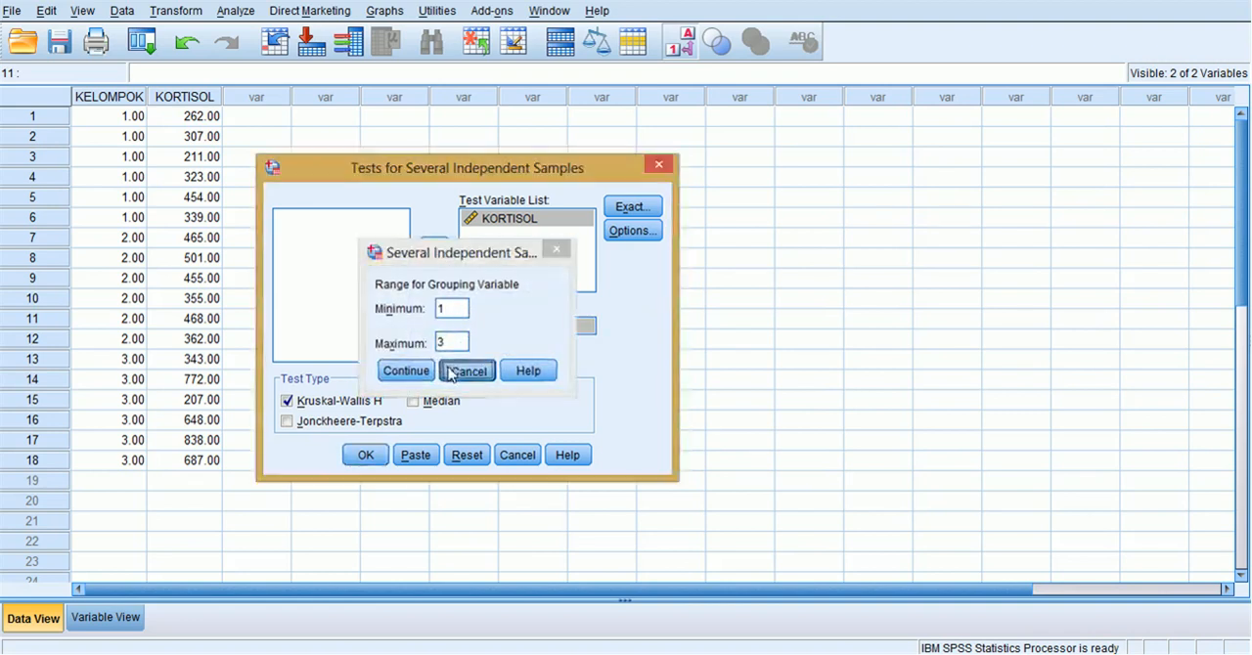
left_click(354, 401)
left_click(443, 405)
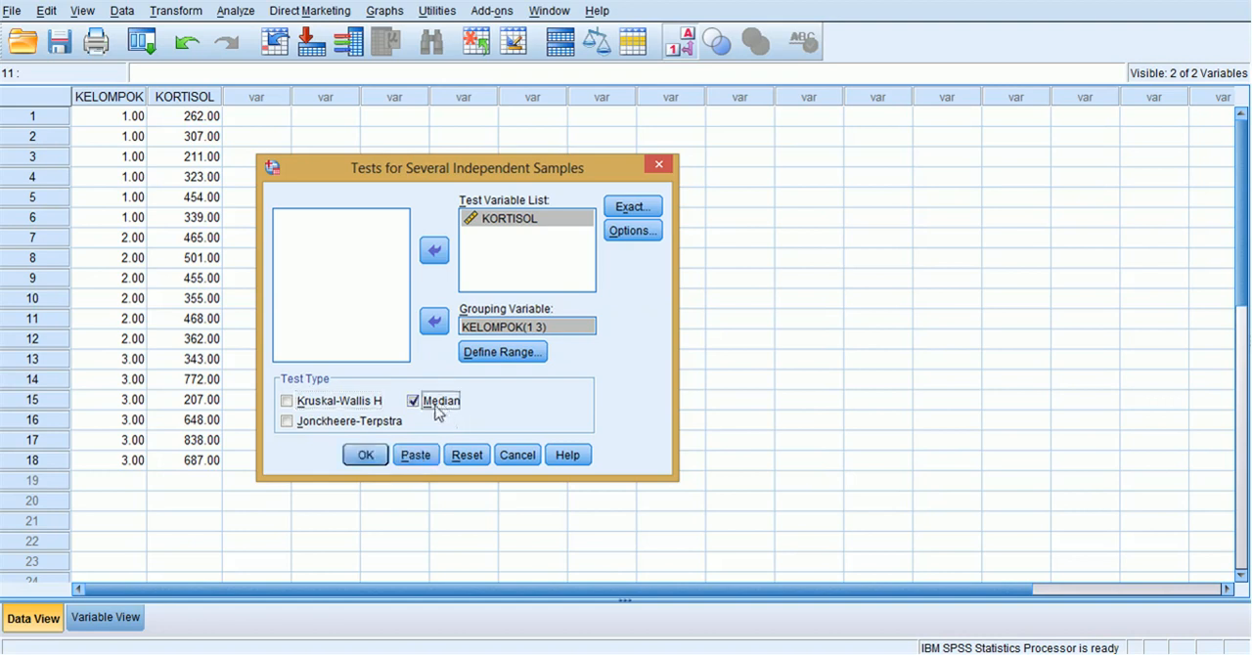
left_click(370, 457)
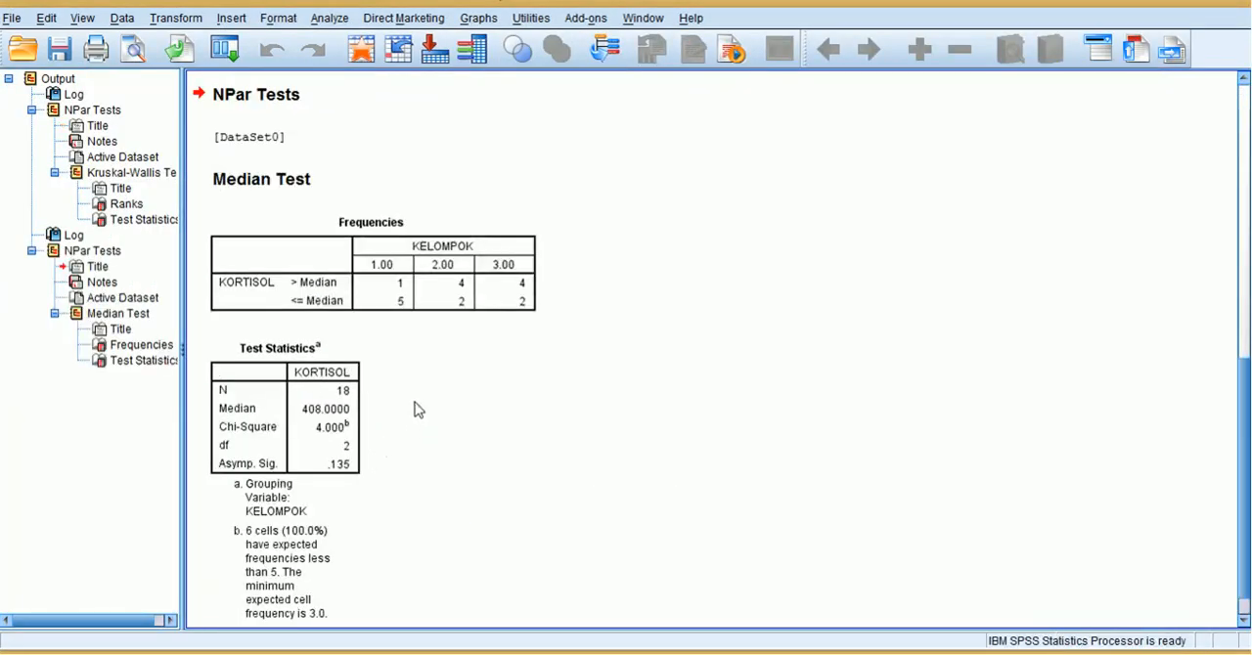
left_click(318, 423)
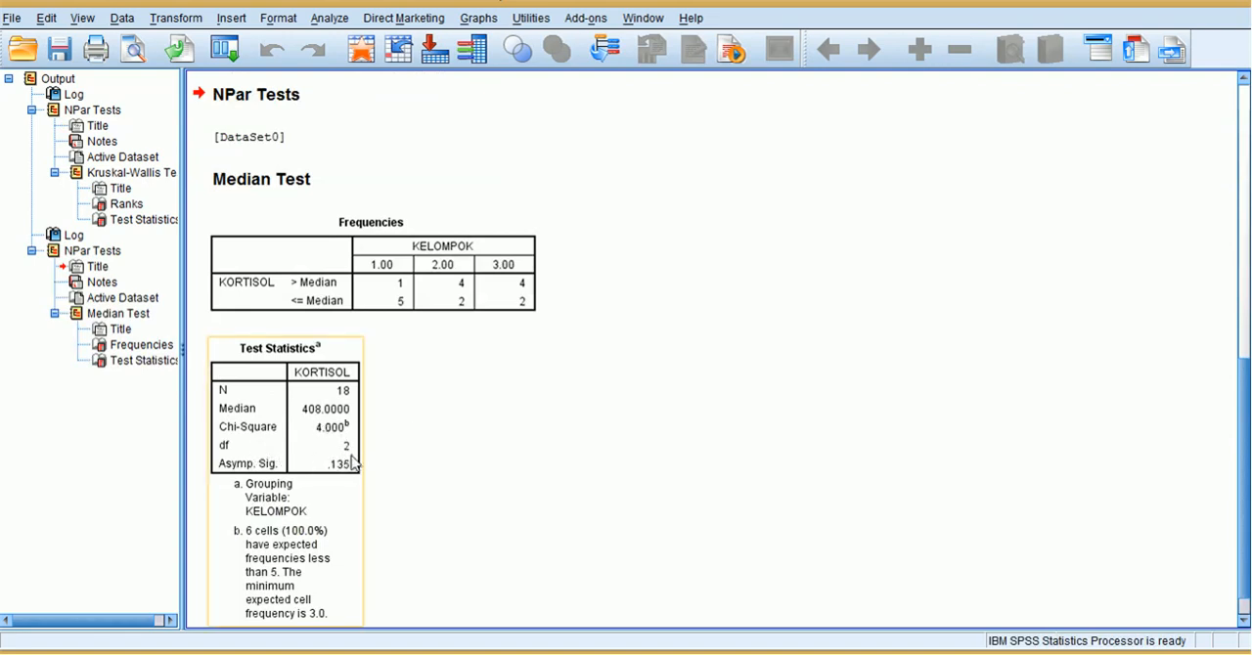
Switch through Minitab to the Excel workbook, then narrow and move its window so Minitab's Mood median results stay visible beside it.
left_click(376, 524)
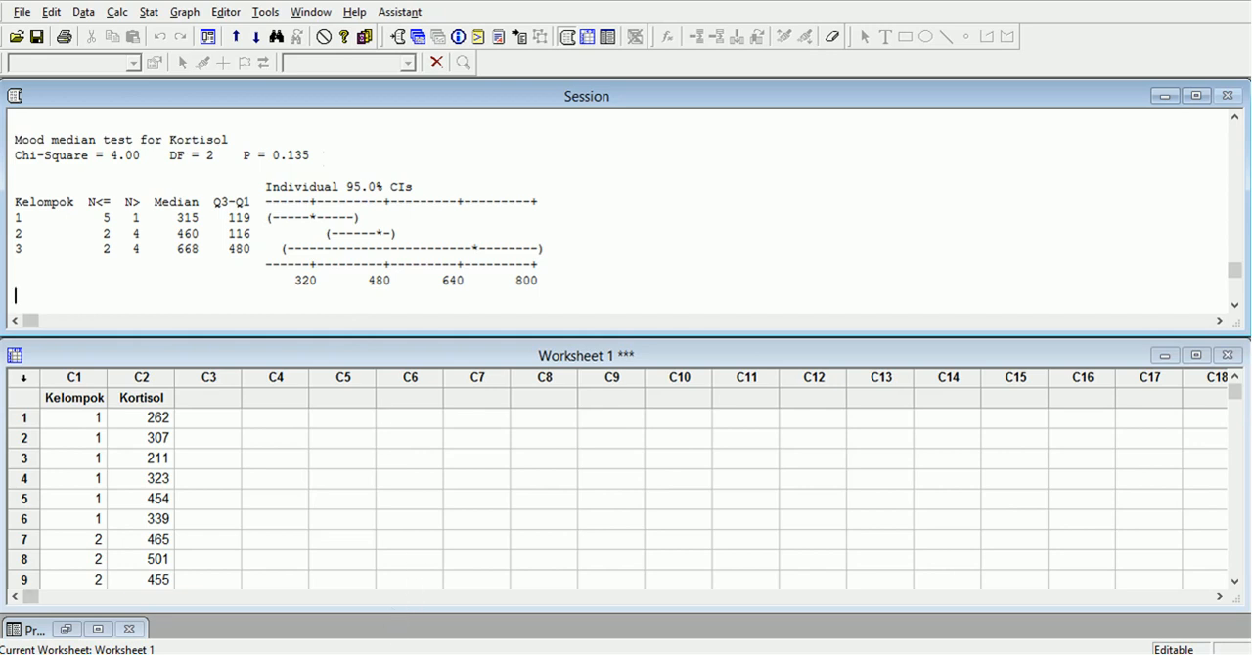
left_click(399, 563)
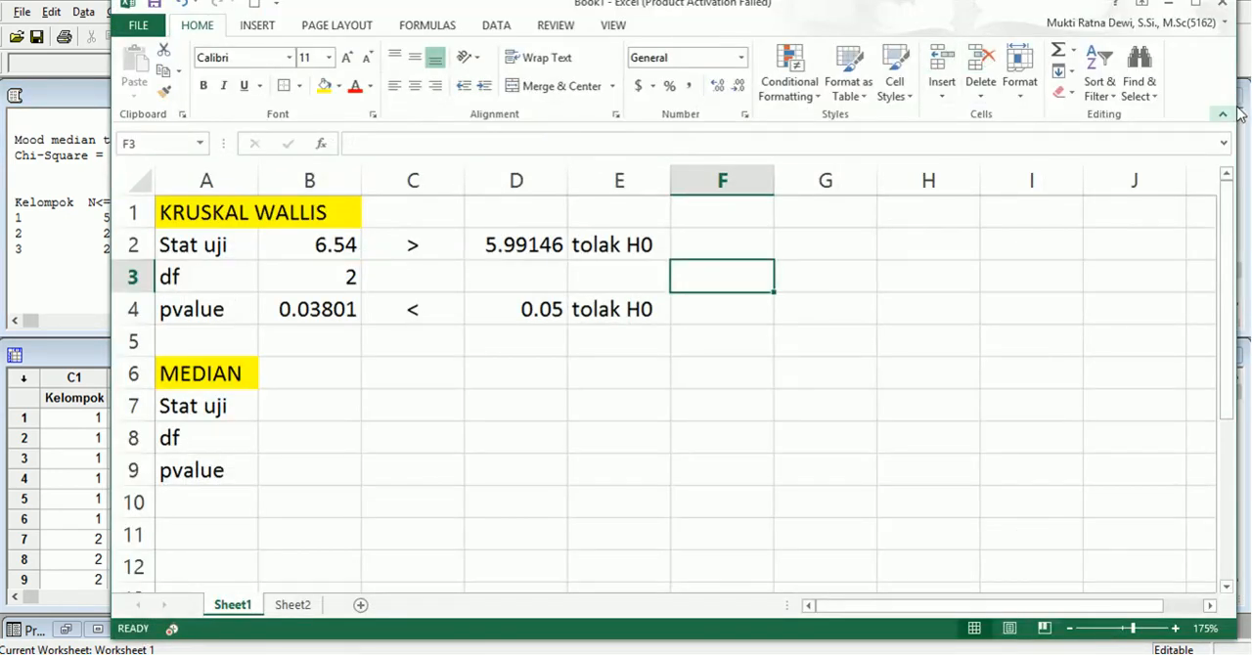
left_click_drag(1238, 147, 841, 147)
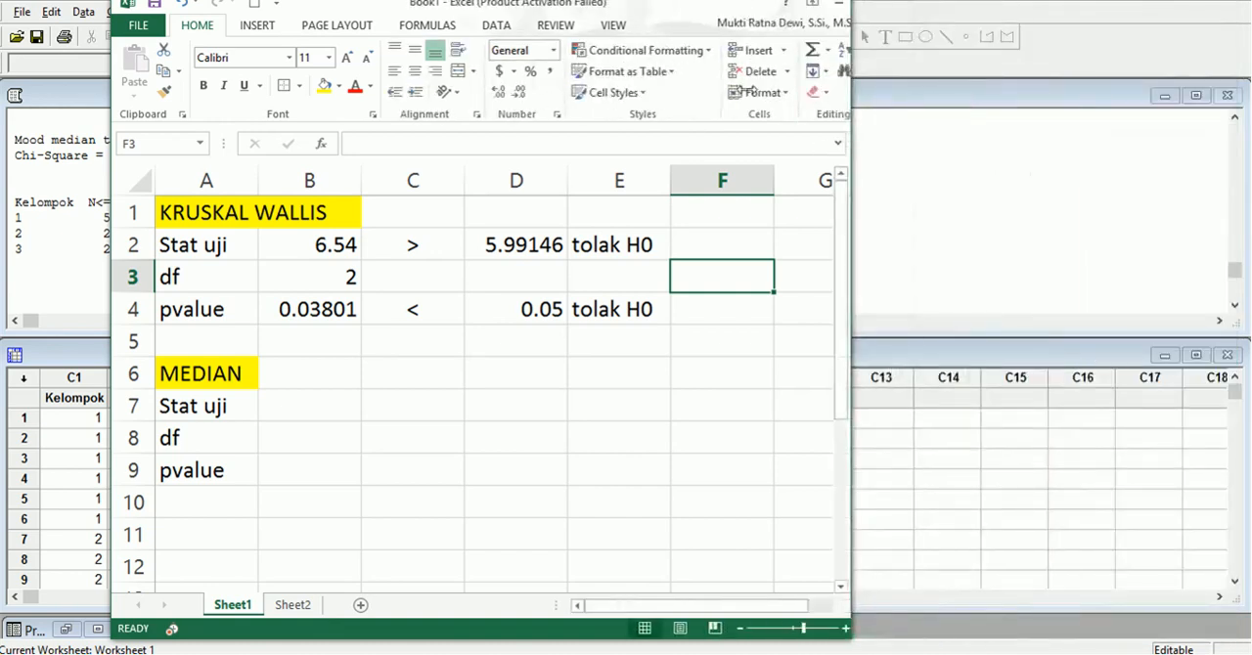
left_click(614, 25)
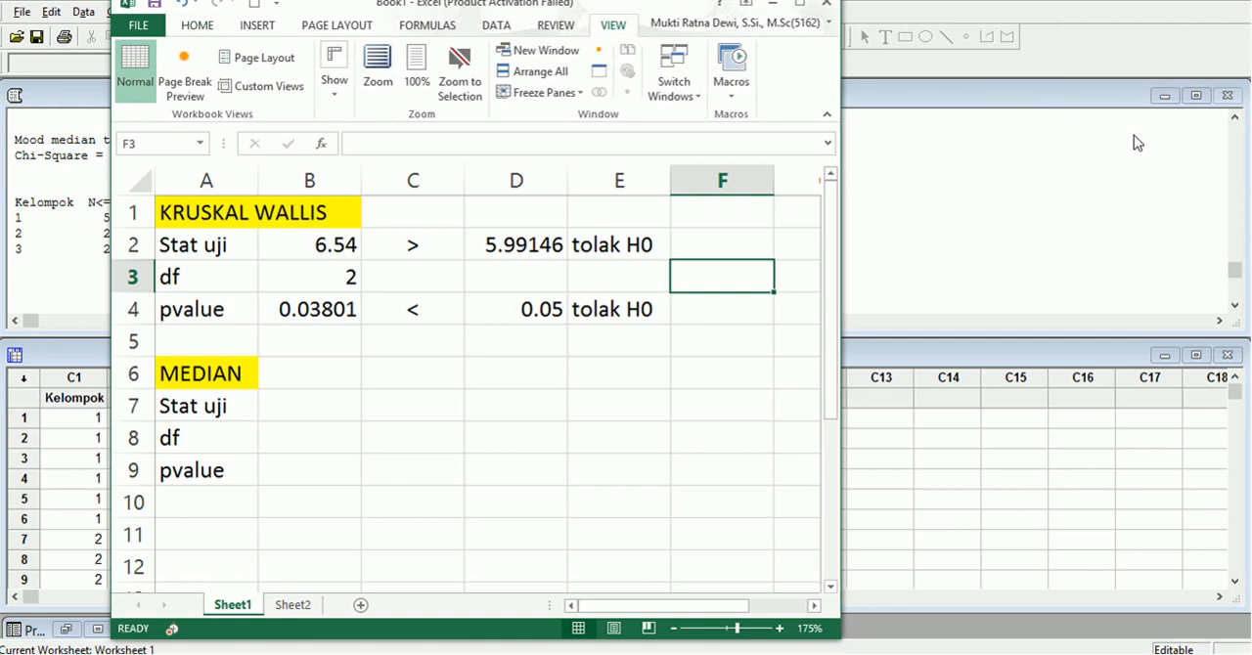
left_click(665, 29)
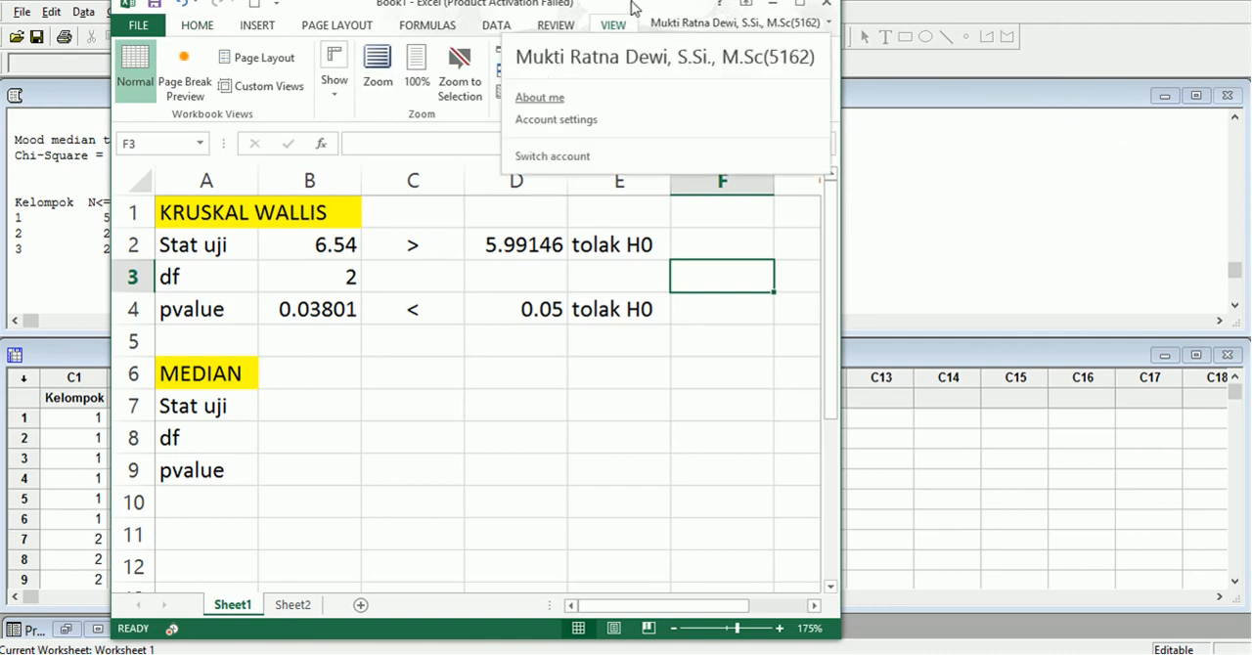
left_click(641, 10)
left_click_drag(653, 12, 852, 74)
left_click_drag(720, 55, 979, 40)
Under MEDIAN, enter 4 as the test statistic in B7 and 2 as the df in B8.
left_click(659, 434)
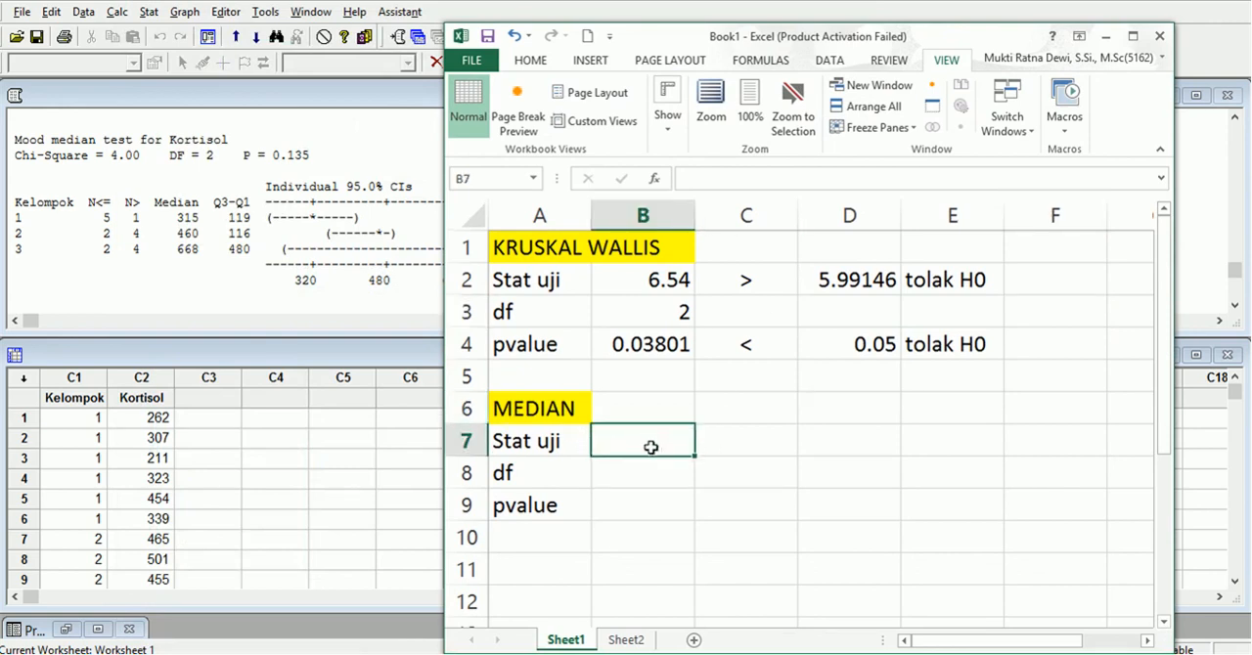
type("4")
key("Return")
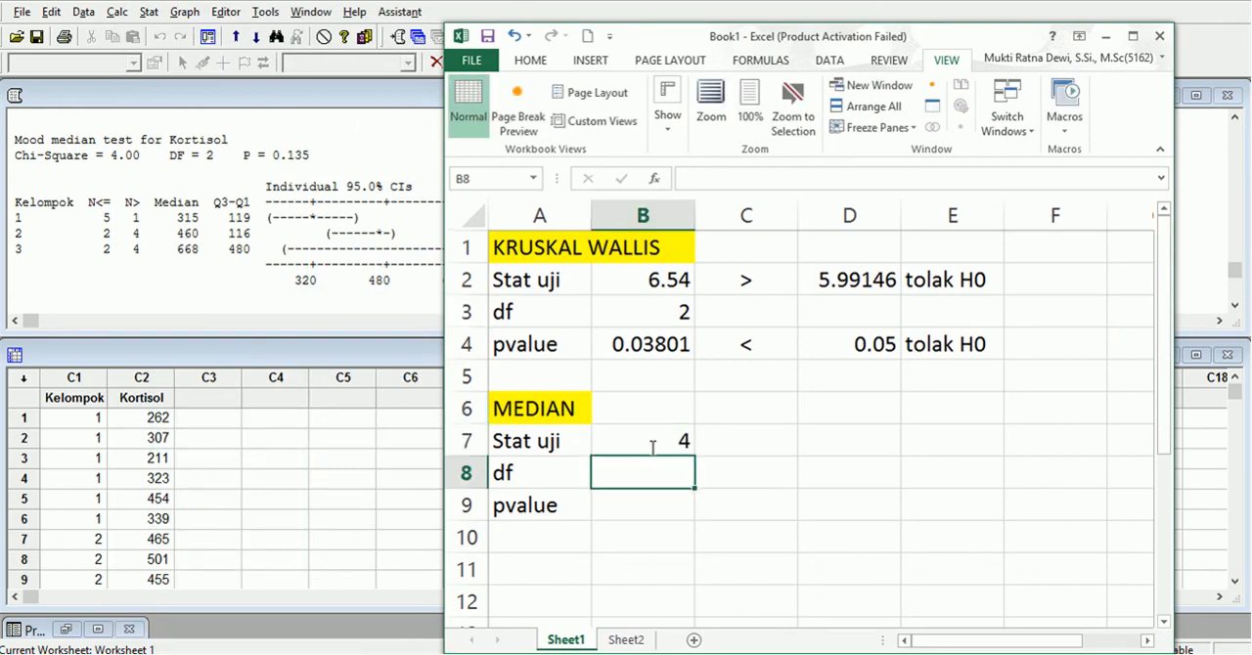
type("2")
key("Return")
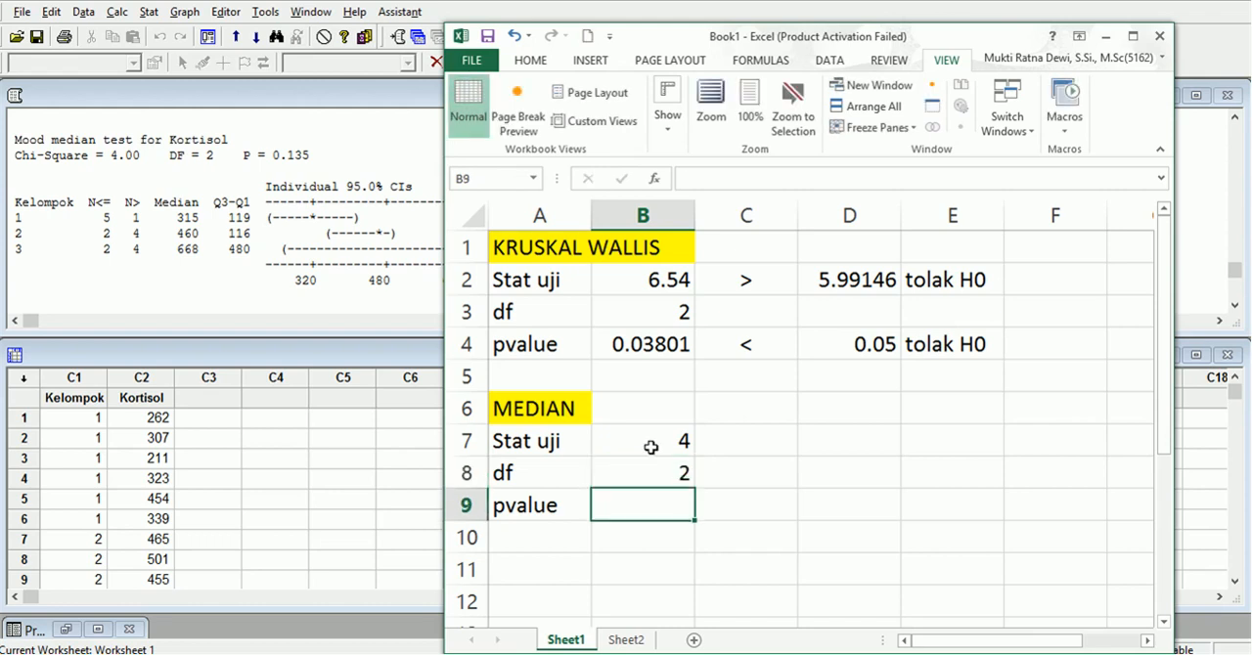
Calculate the median test's p-value in B9 with =CHISQ.DIST.RT(B7,B8).
type("=")
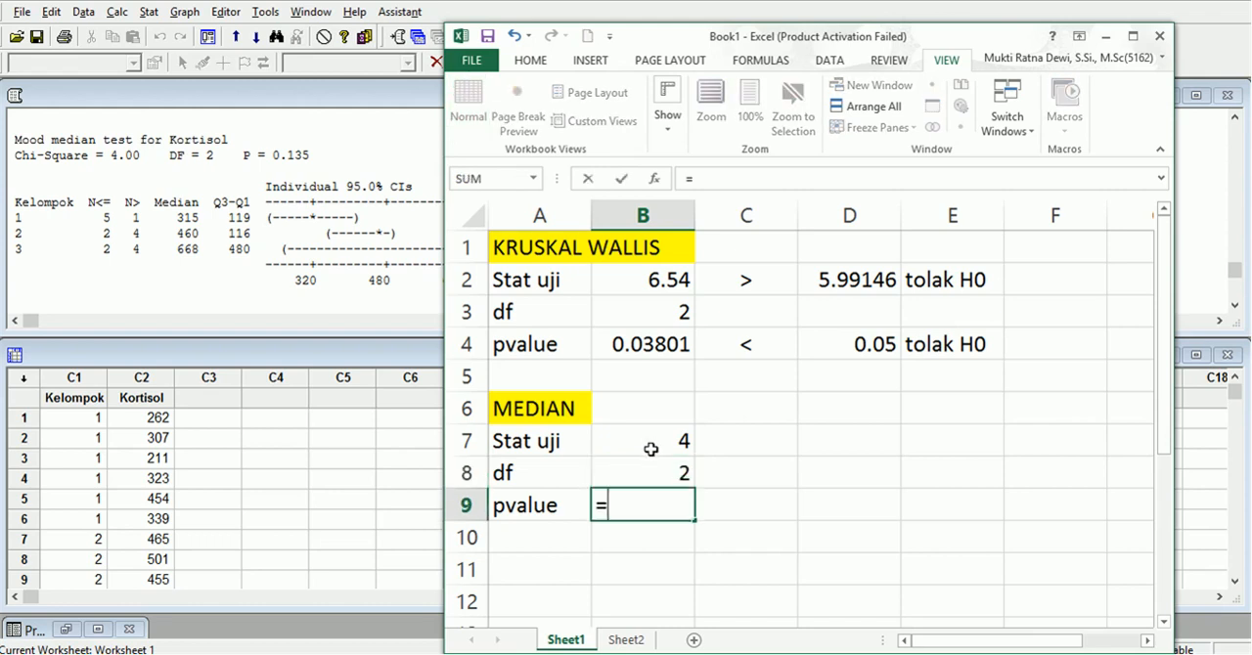
type("chi")
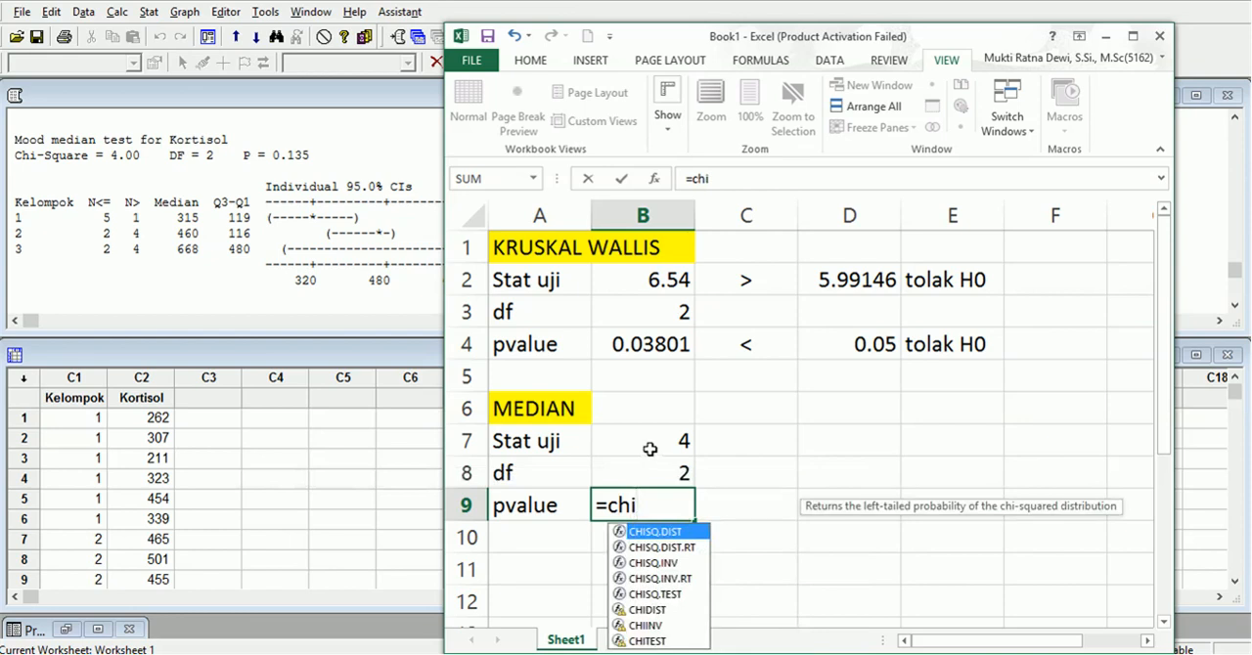
left_click(675, 546)
double_click(675, 546)
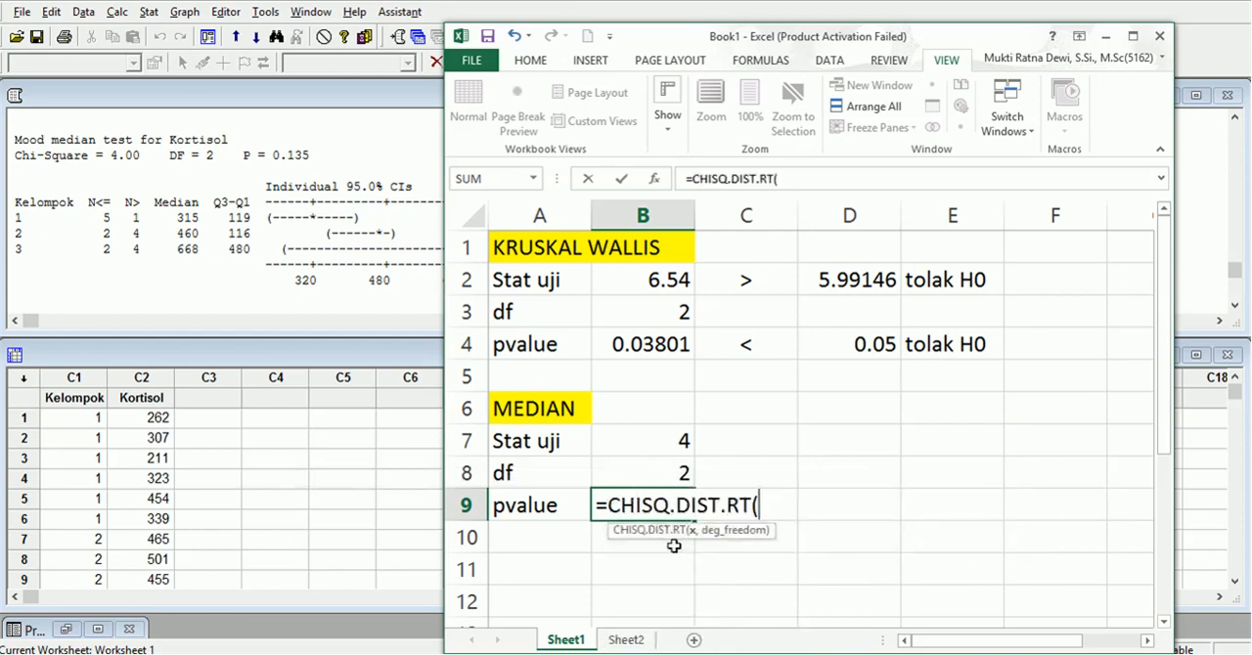
left_click(674, 451)
type(",")
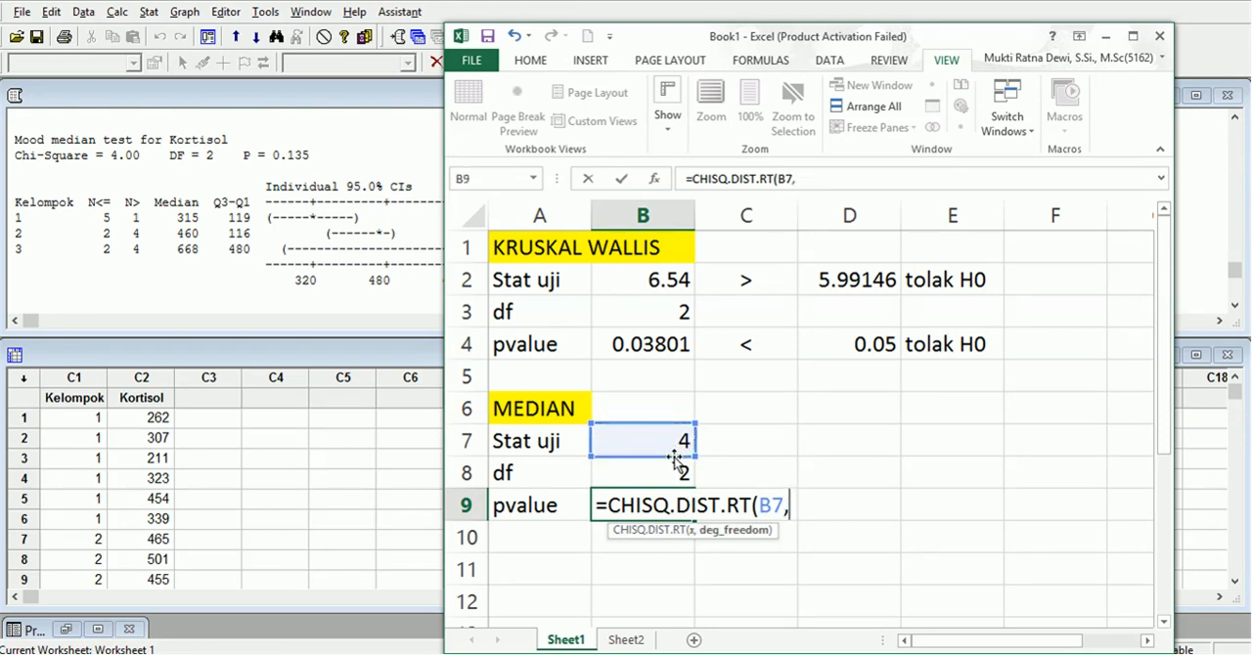
left_click(673, 479)
type(")")
key("Return")
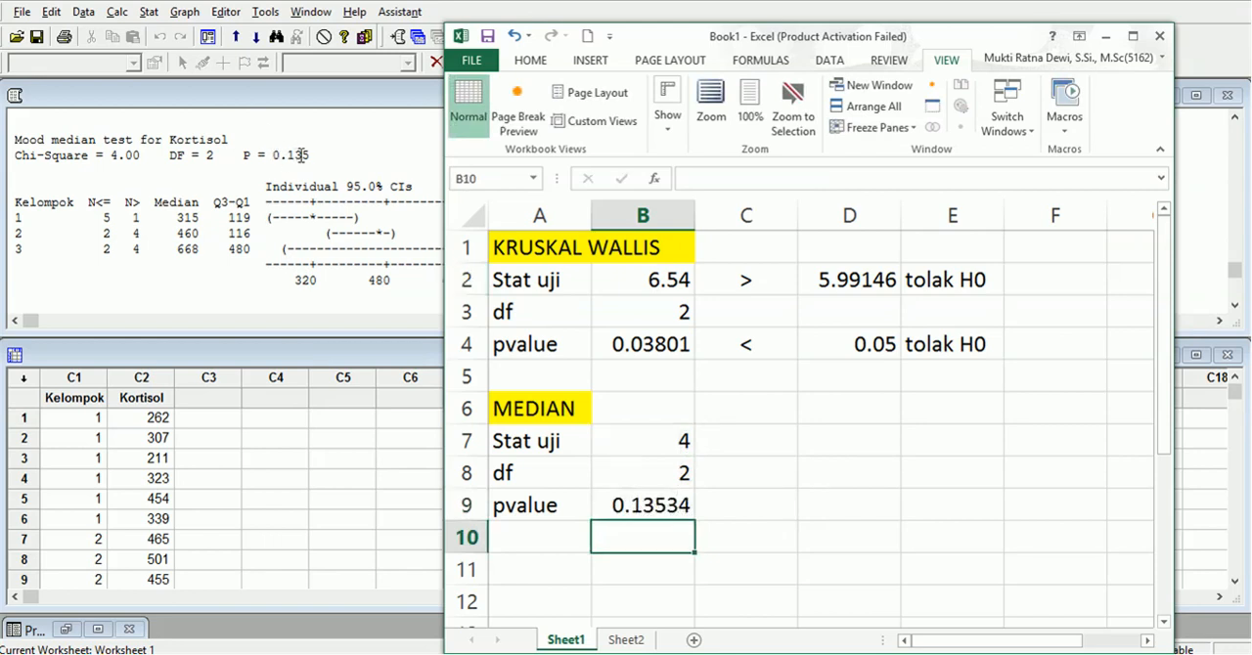
Compare the median test's p-value with the significance level by entering 0.05 in D9 and ">" in C9.
left_click(851, 499)
type("0.05")
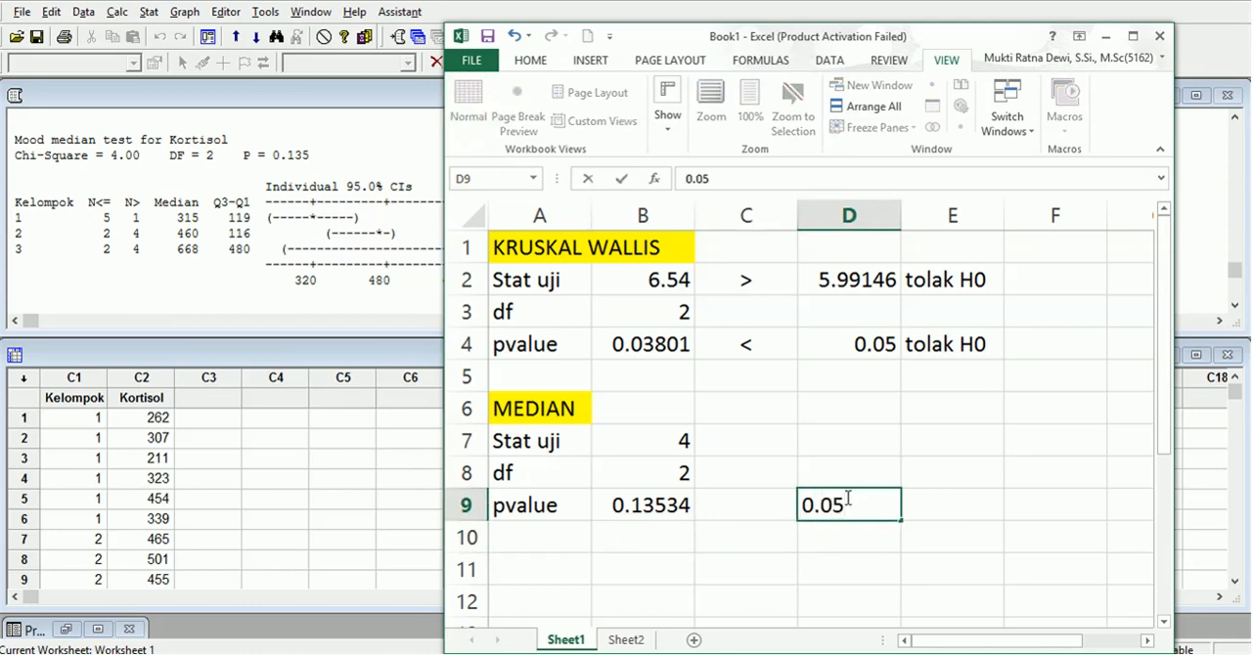
left_click(772, 508)
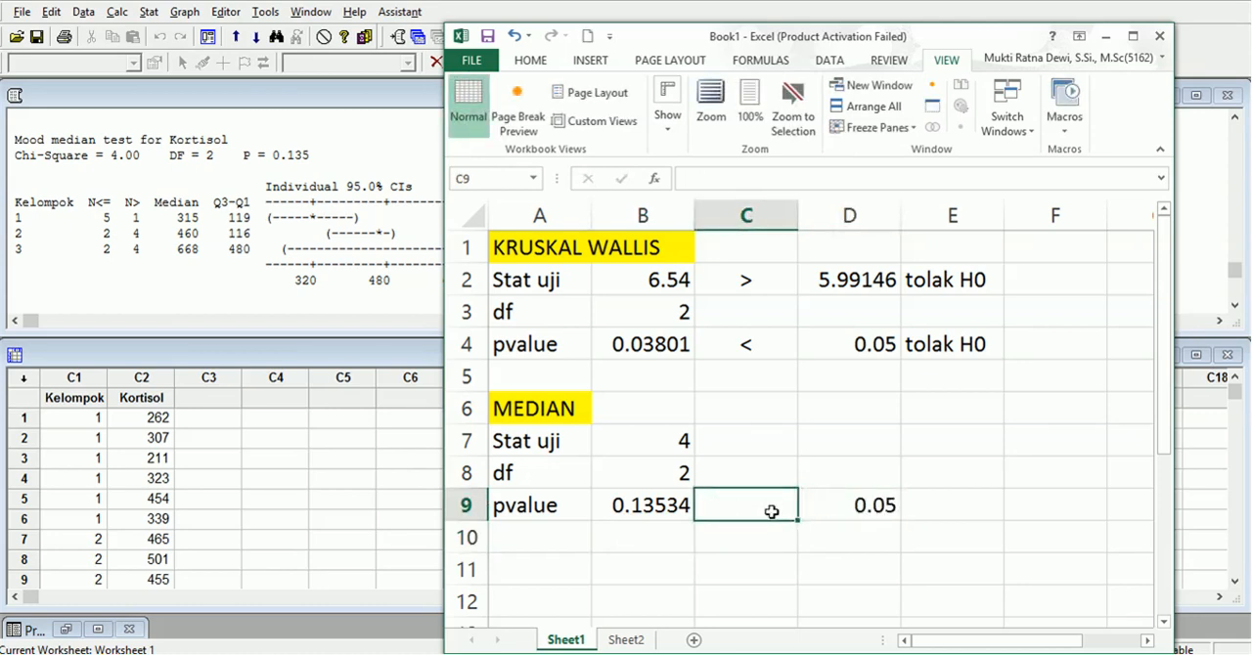
type(">")
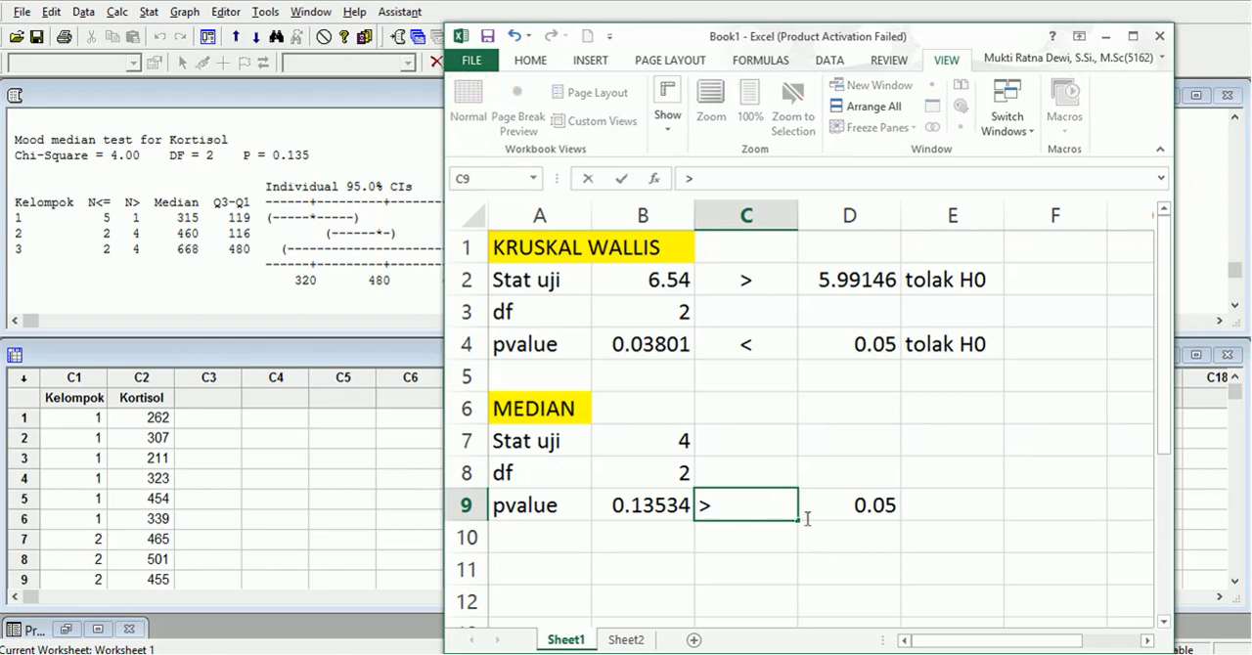
Enter the decision "gagal tolak H0" in E9 for the median test's p-value.
left_click(936, 506)
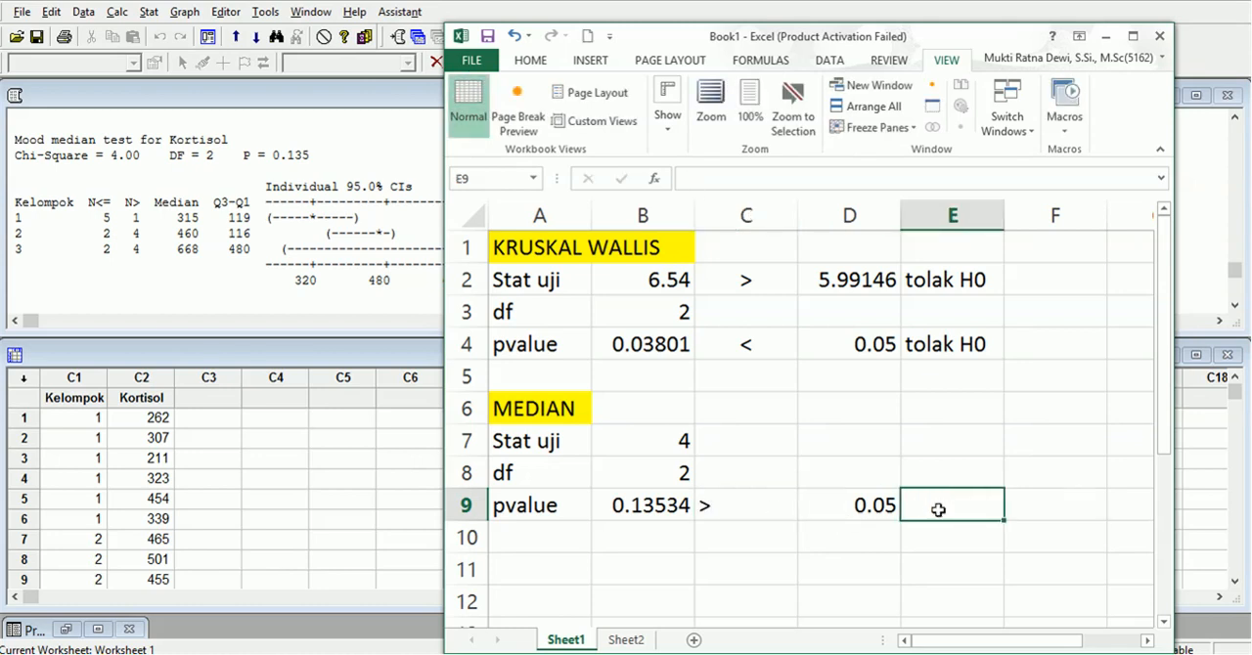
type("g")
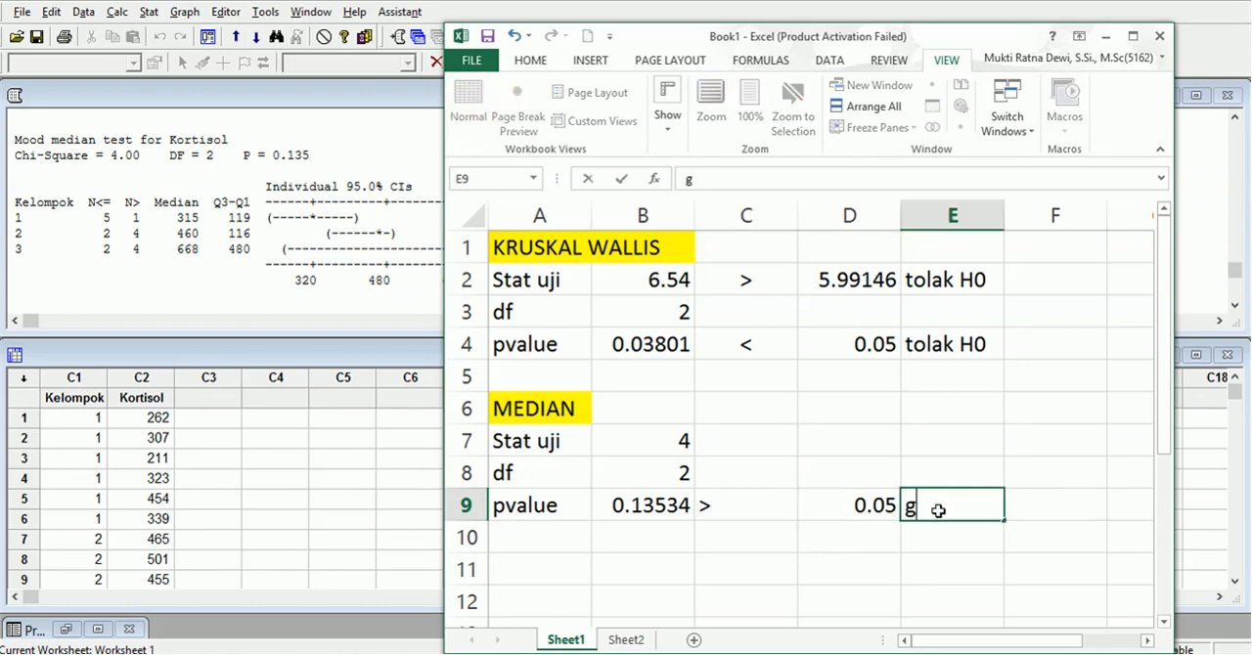
type("agal ")
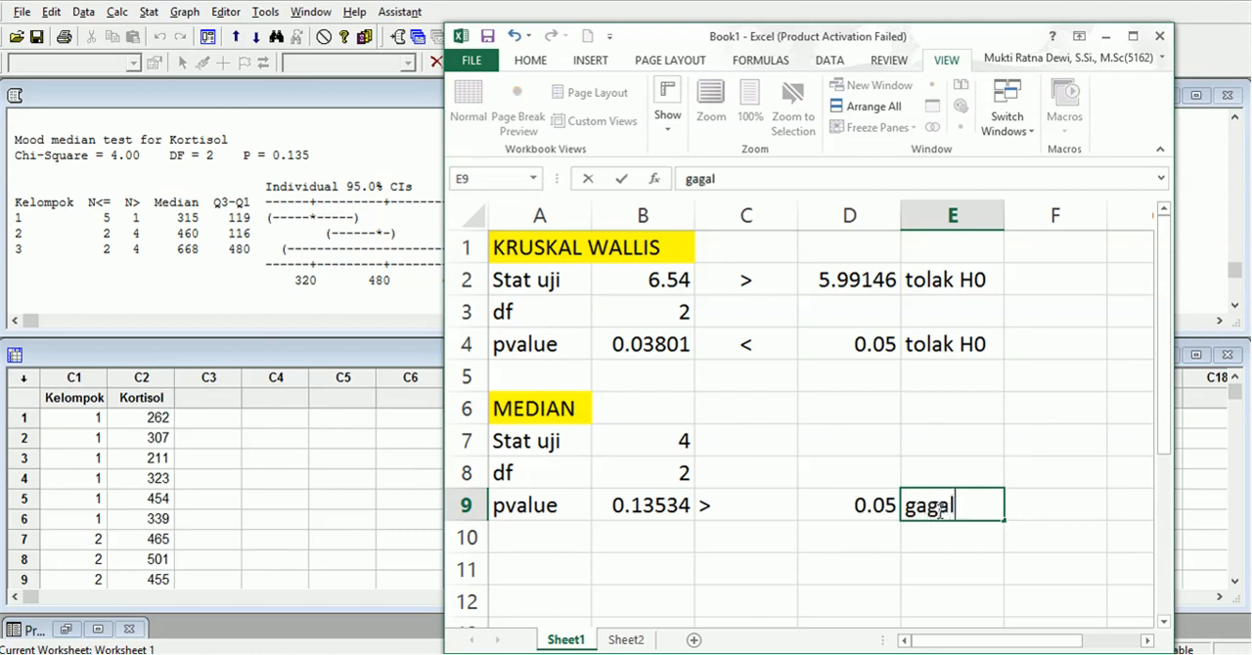
type("tolak ")
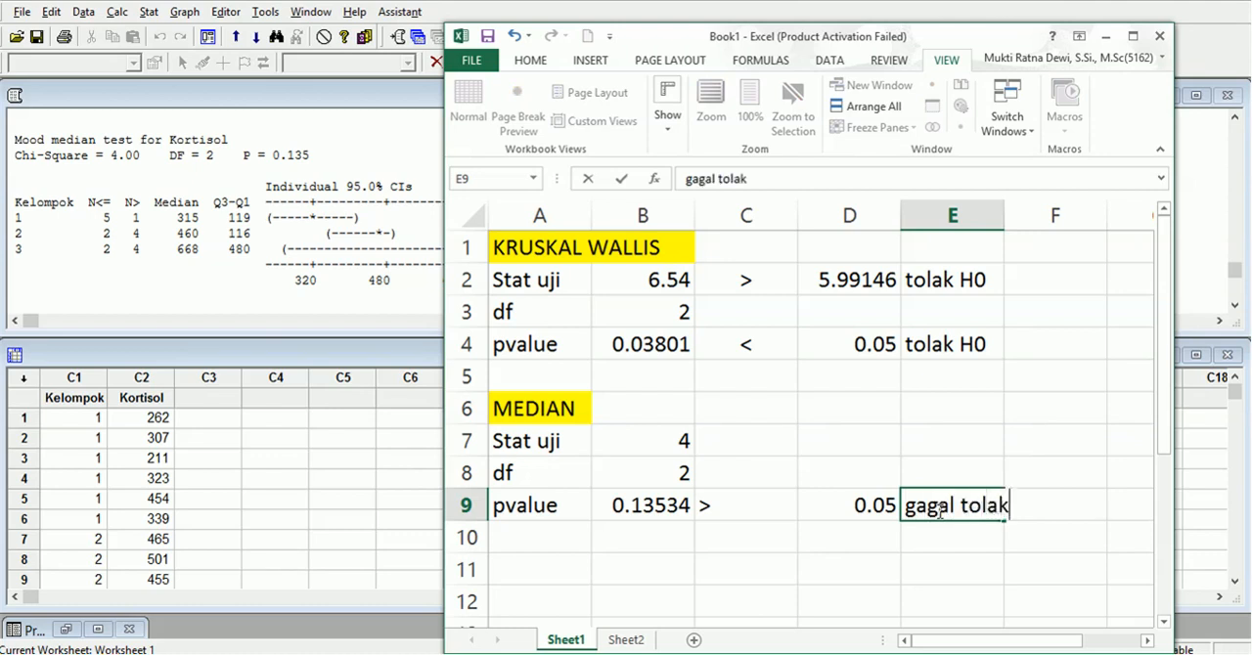
type("h")
key("BackSpace")
type("H0")
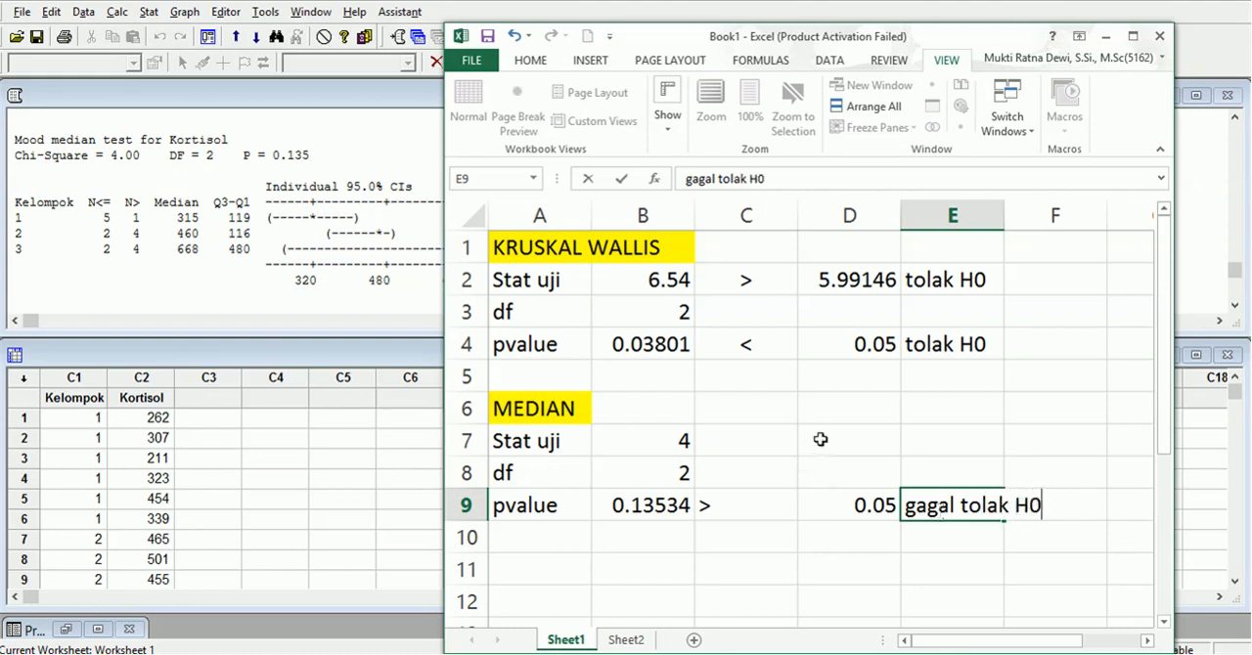
left_click(818, 439)
Center the ">" sign in cell C9.
left_click(747, 513)
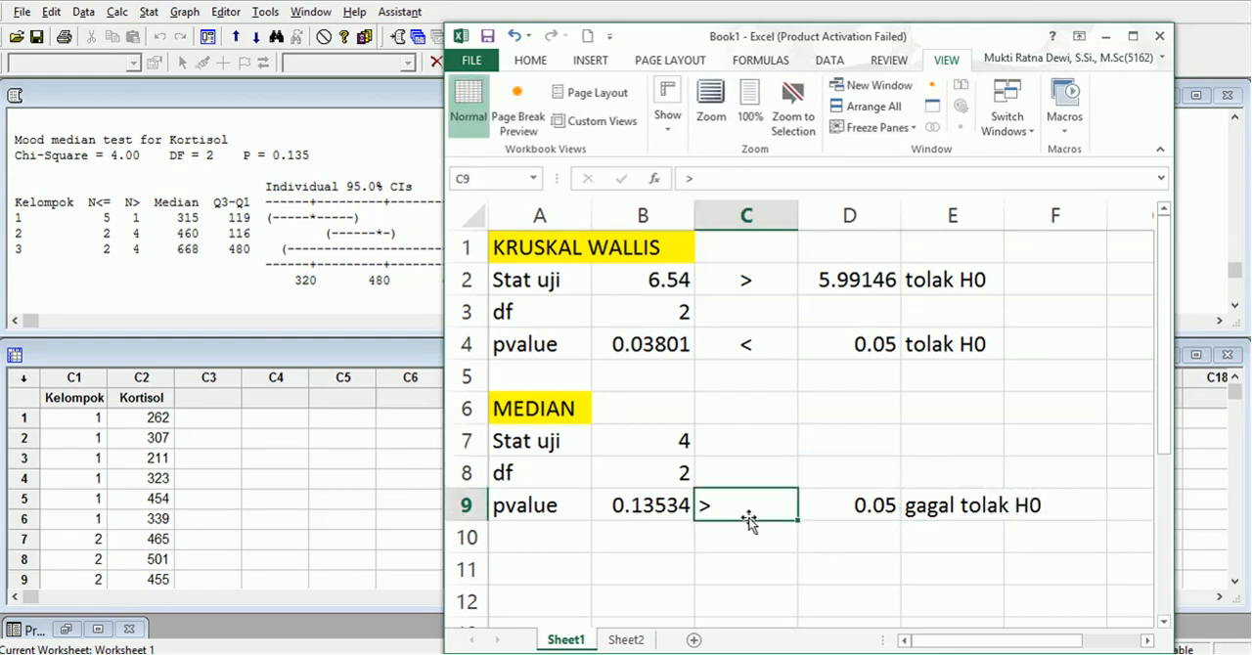
left_click(531, 61)
left_click(687, 106)
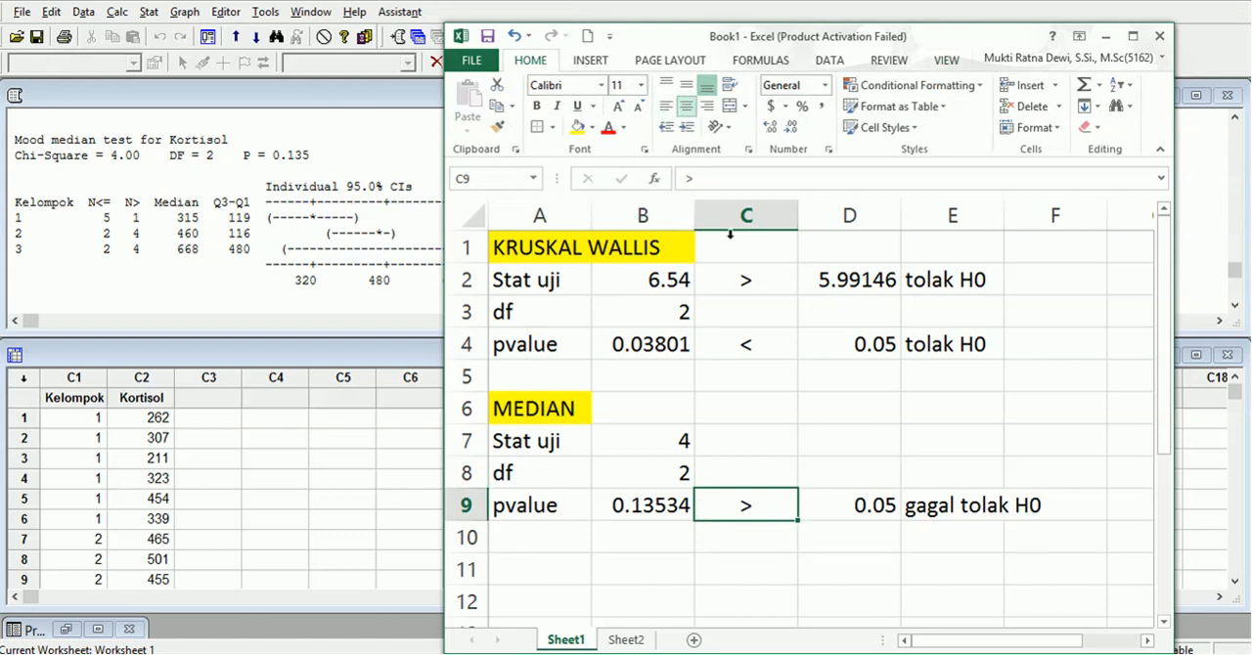
Calculate the median test's chi-square critical value in D7 with =CHISQ.INV.RT(0.05,B8).
left_click(855, 444)
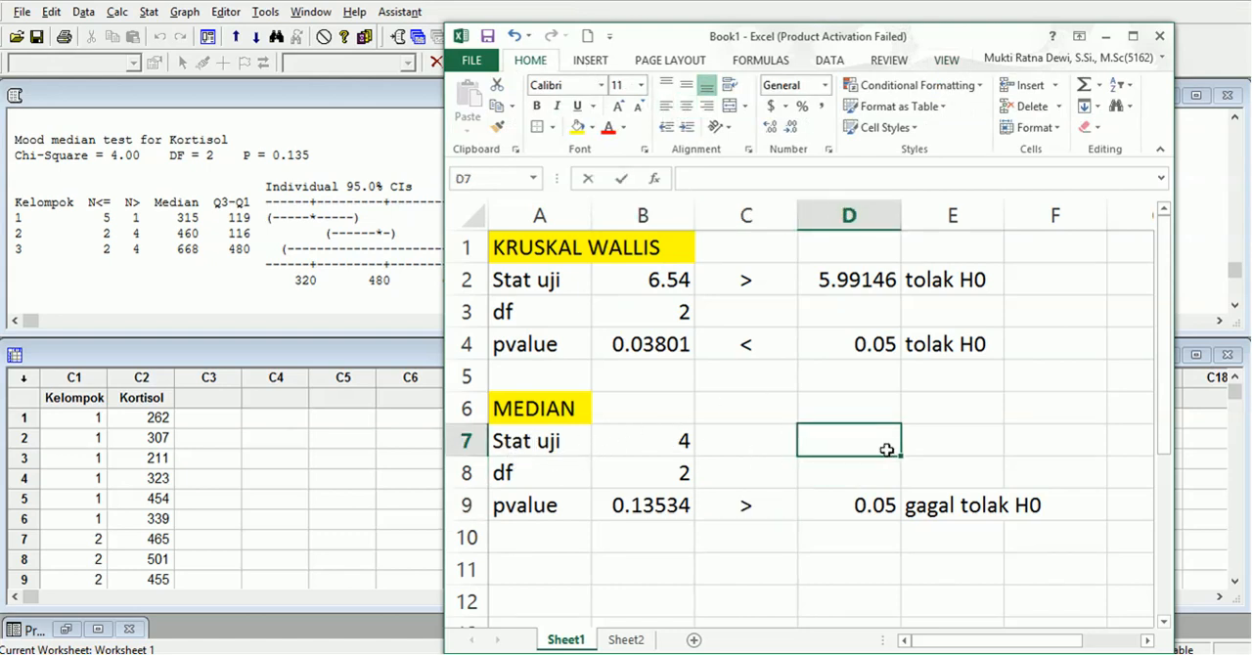
type("=chi")
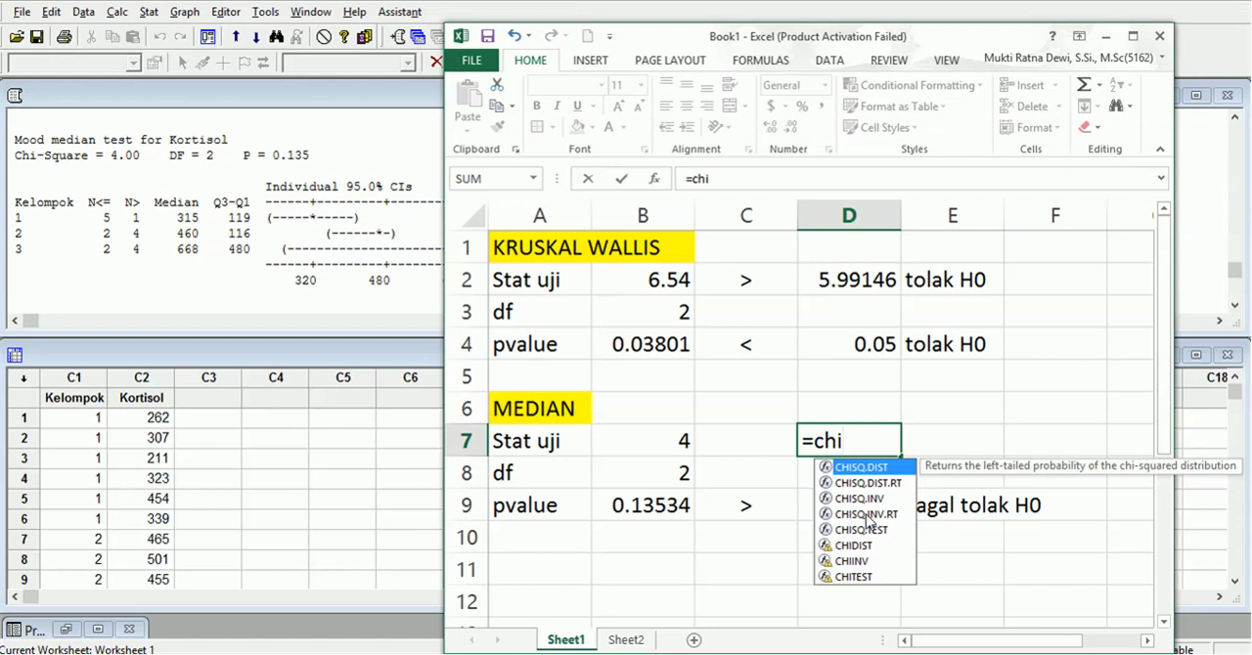
double_click(865, 514)
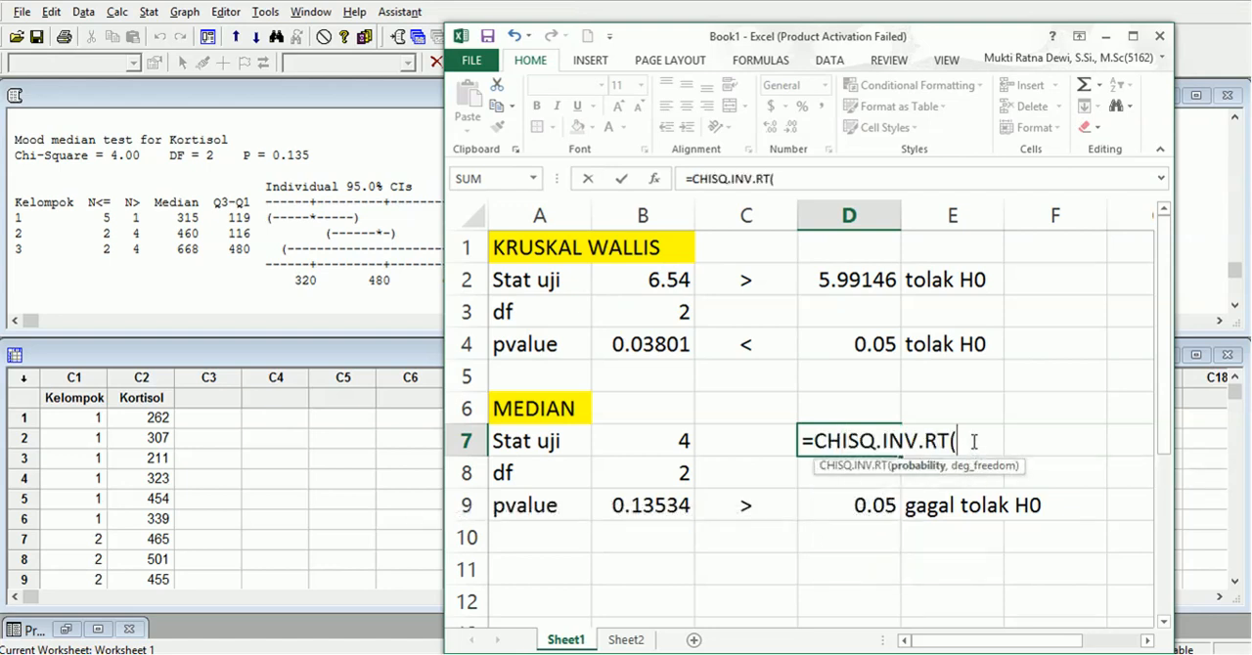
type("0.05,")
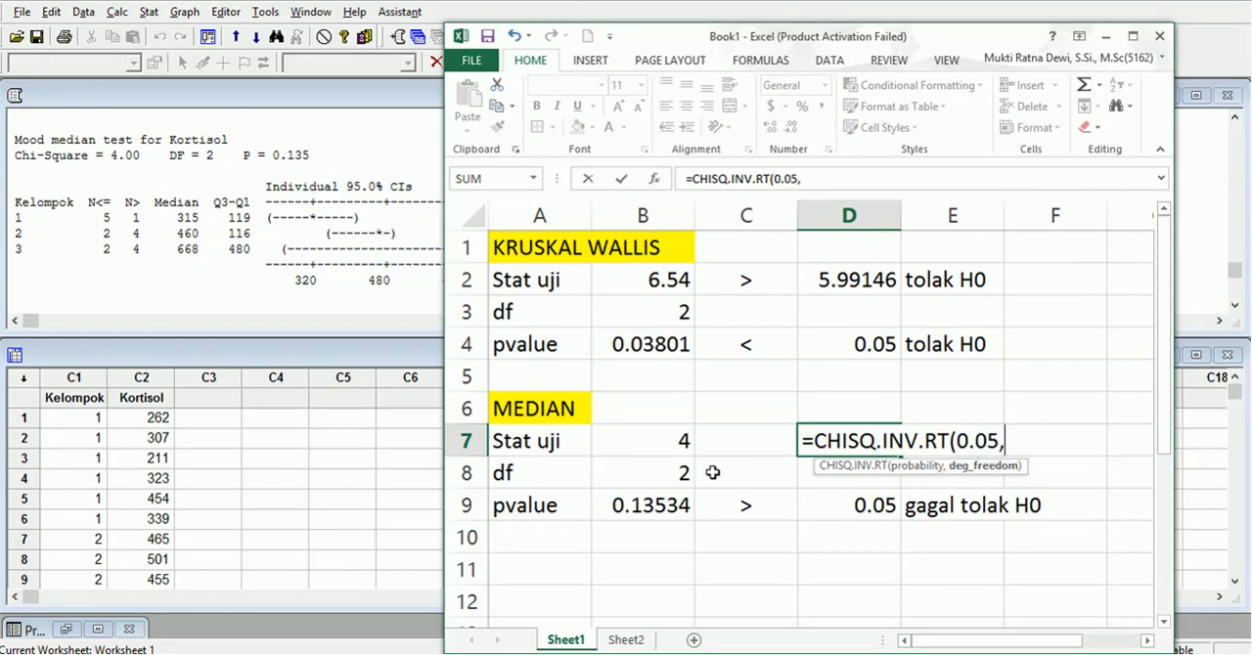
left_click(667, 479)
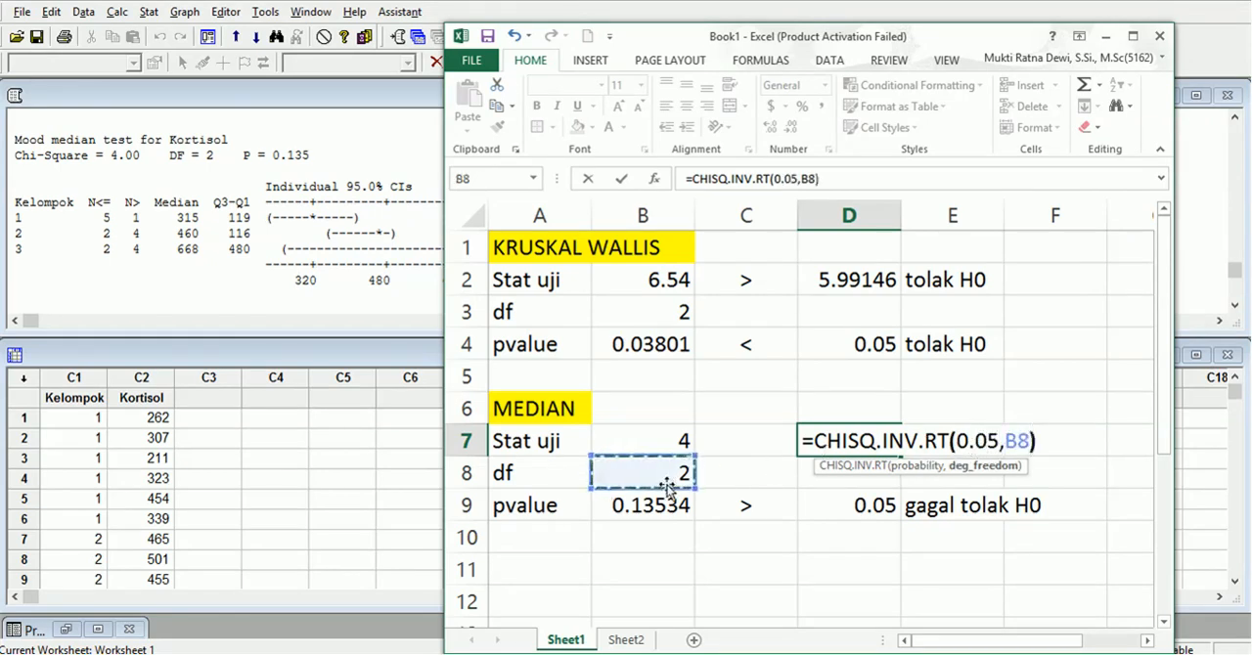
type(")")
key("Return")
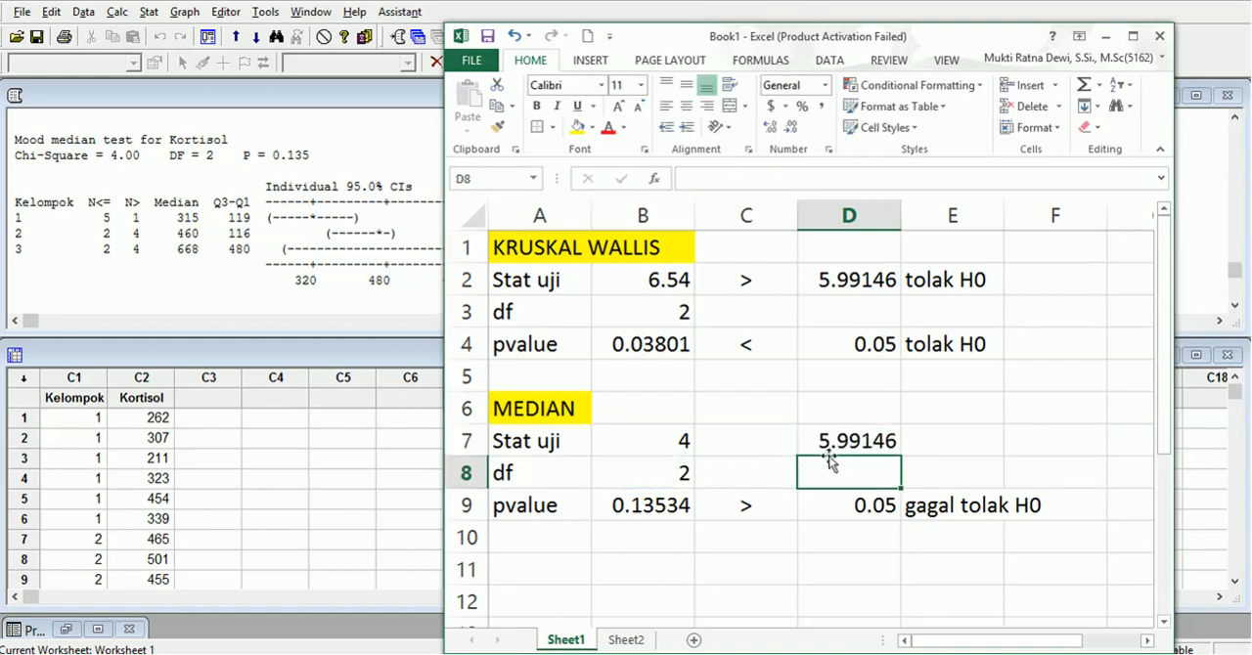
Compare the median test statistic with its critical value by entering "<" in C7 and the decision "gagal tolak H0" in E7.
left_click(756, 448)
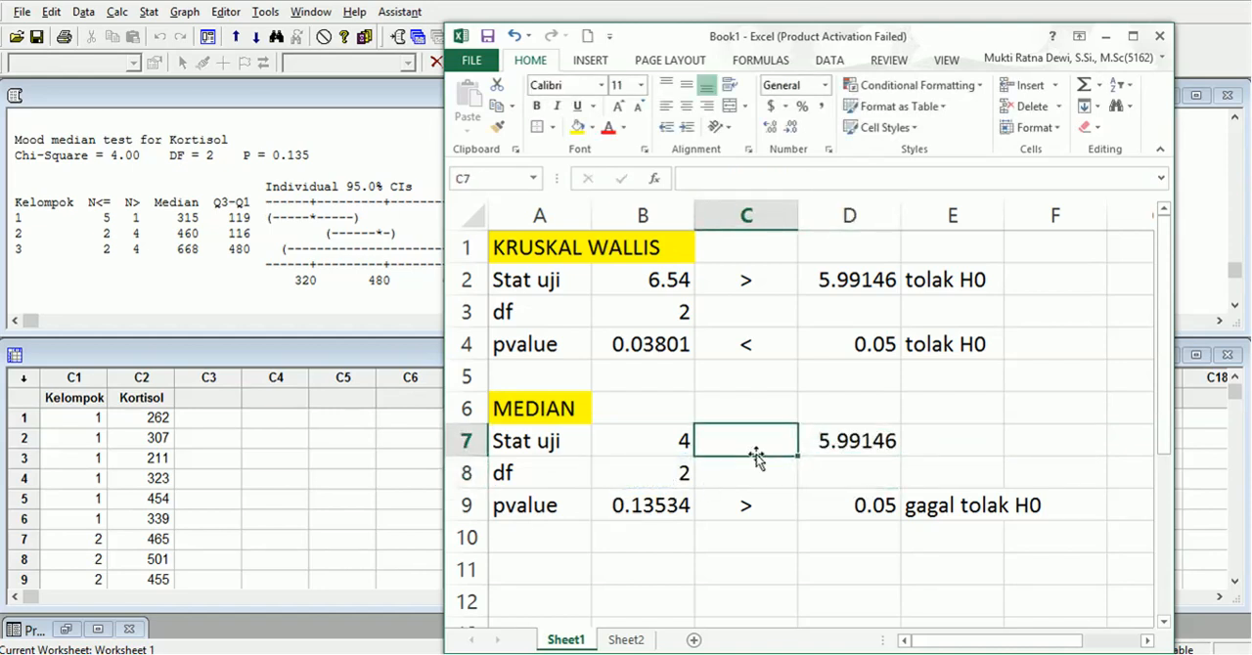
type("<")
left_click(930, 438)
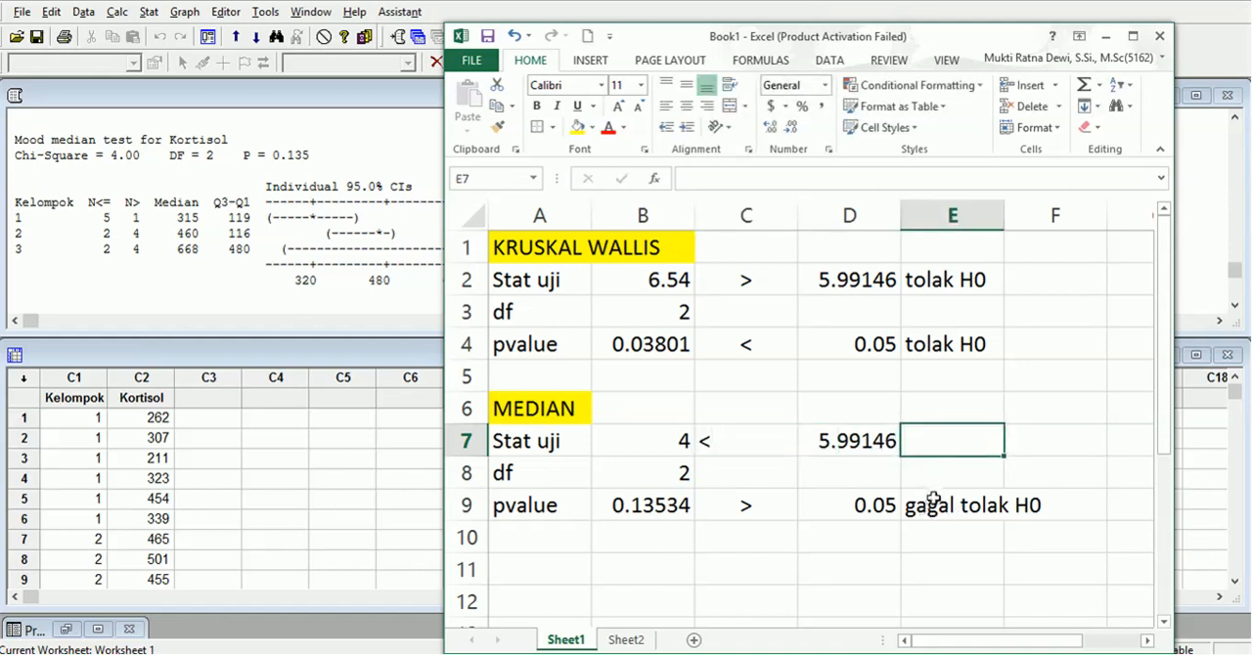
type("gagal tolak H0")
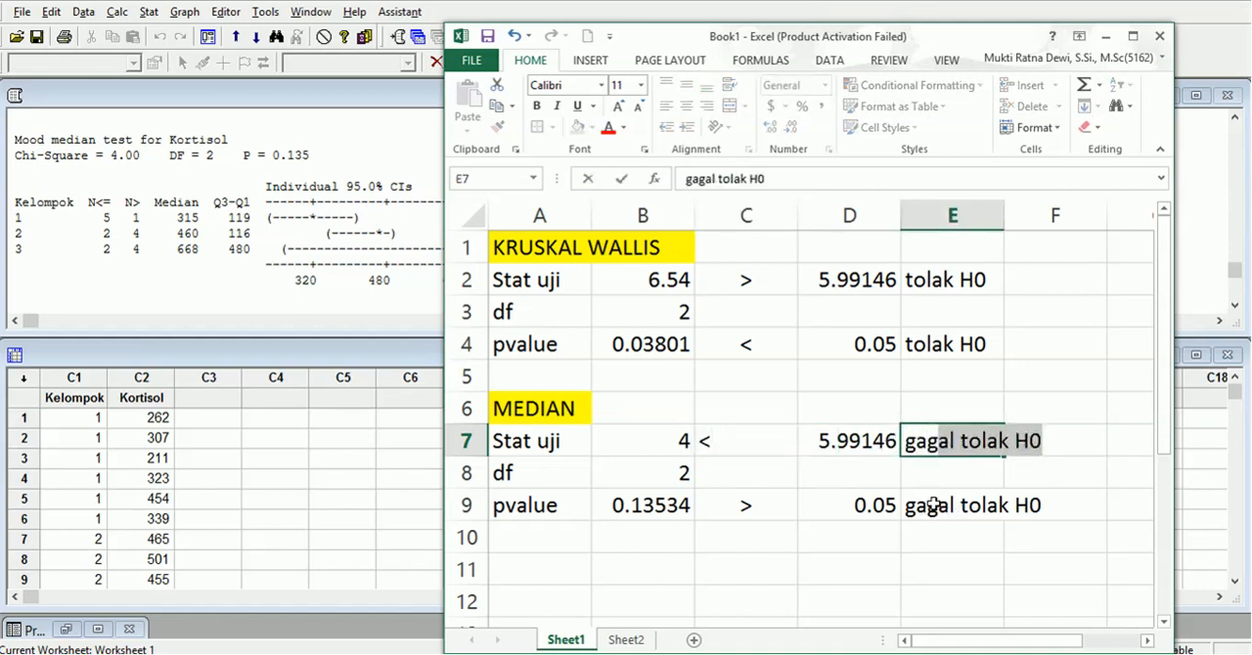
key("Return")
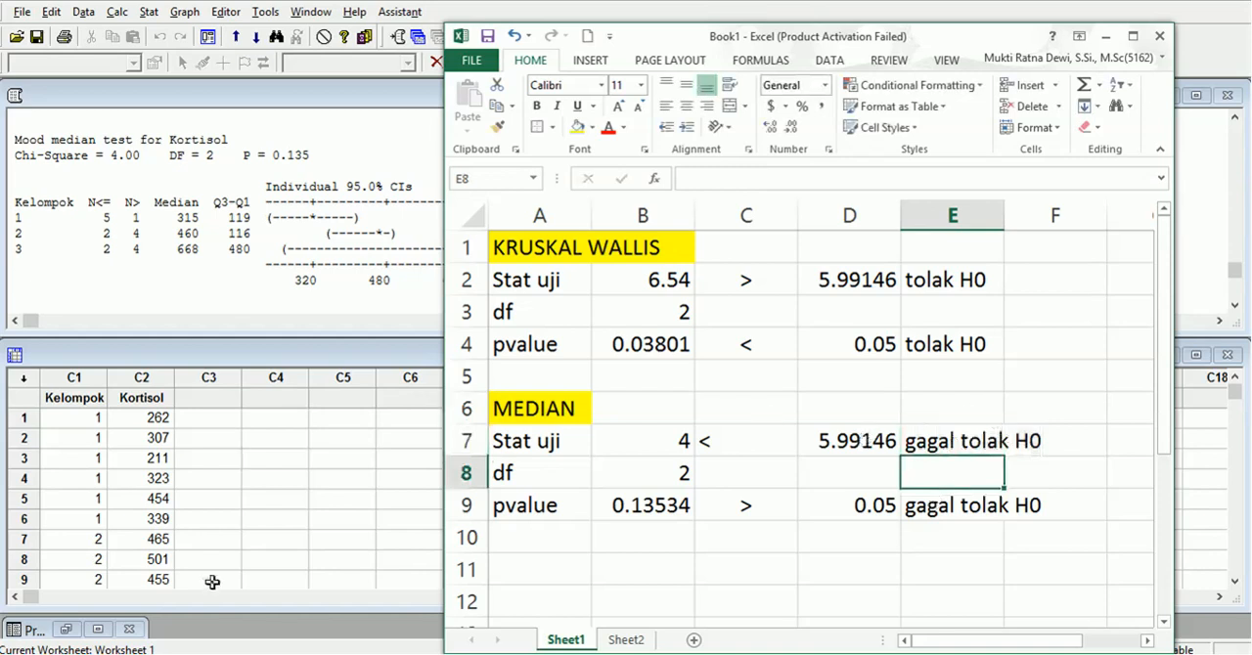
Switch to the Word document Document1 to review the problem description.
mouse_move(266, 654)
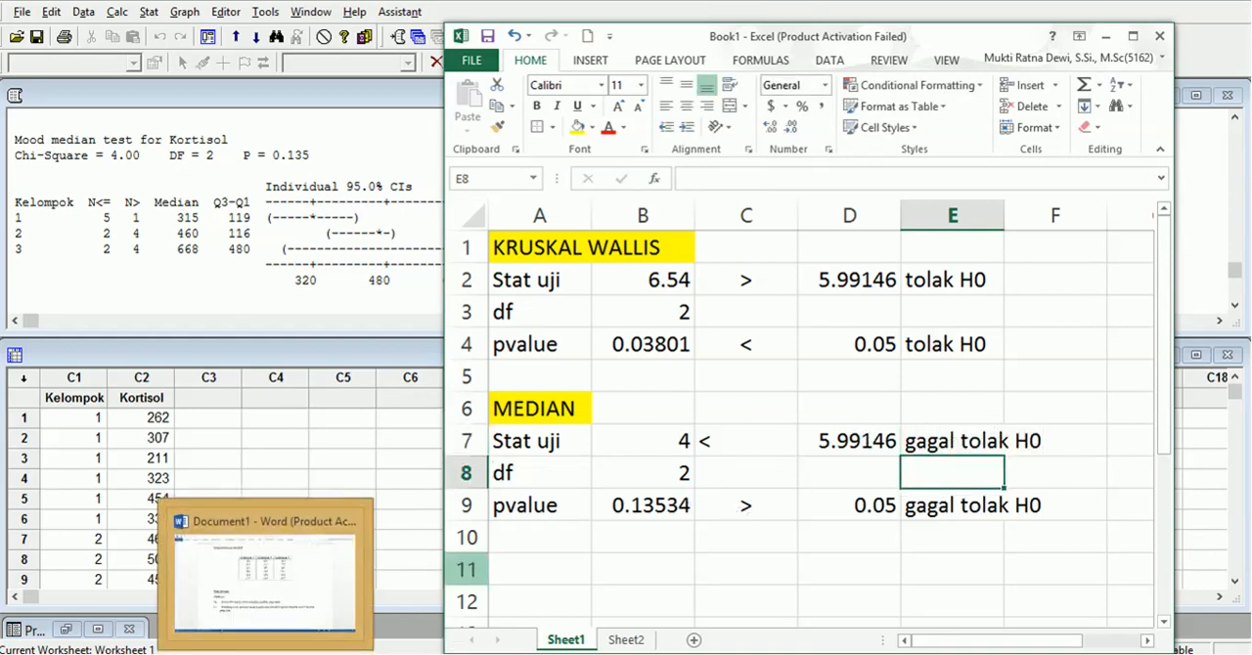
left_click(259, 653)
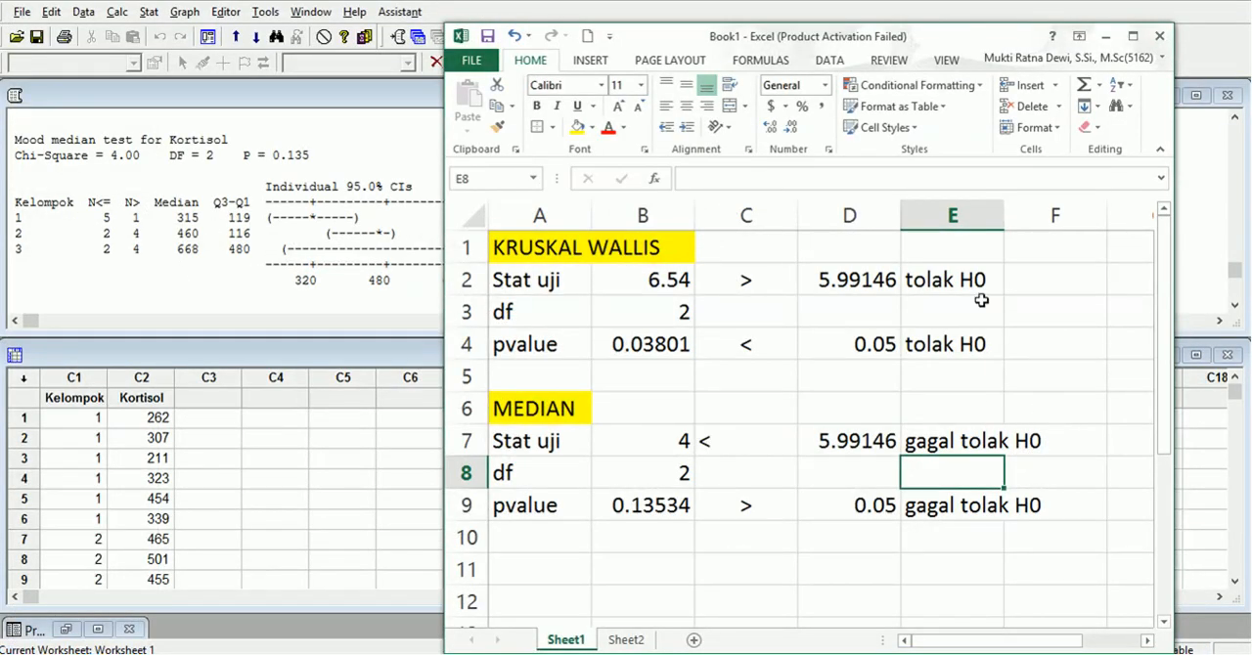
Move the Excel window slightly aside from the Minitab output and center the "<" sign in cell C7.
left_click_drag(892, 46, 948, 34)
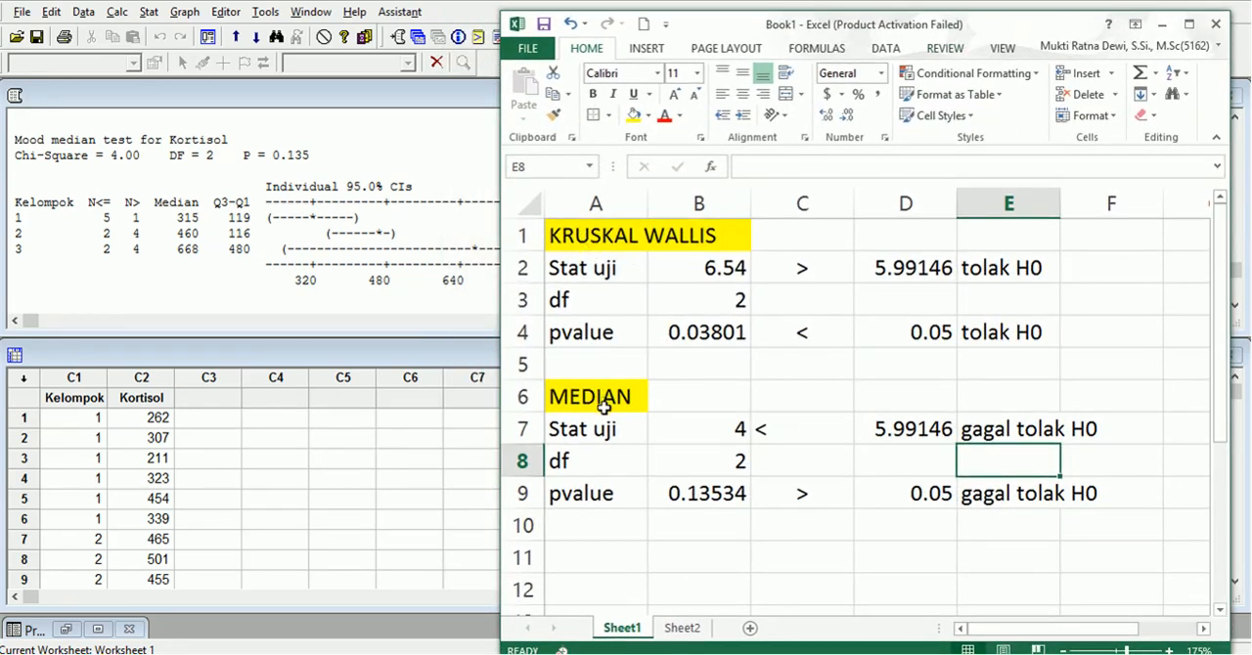
left_click(838, 427)
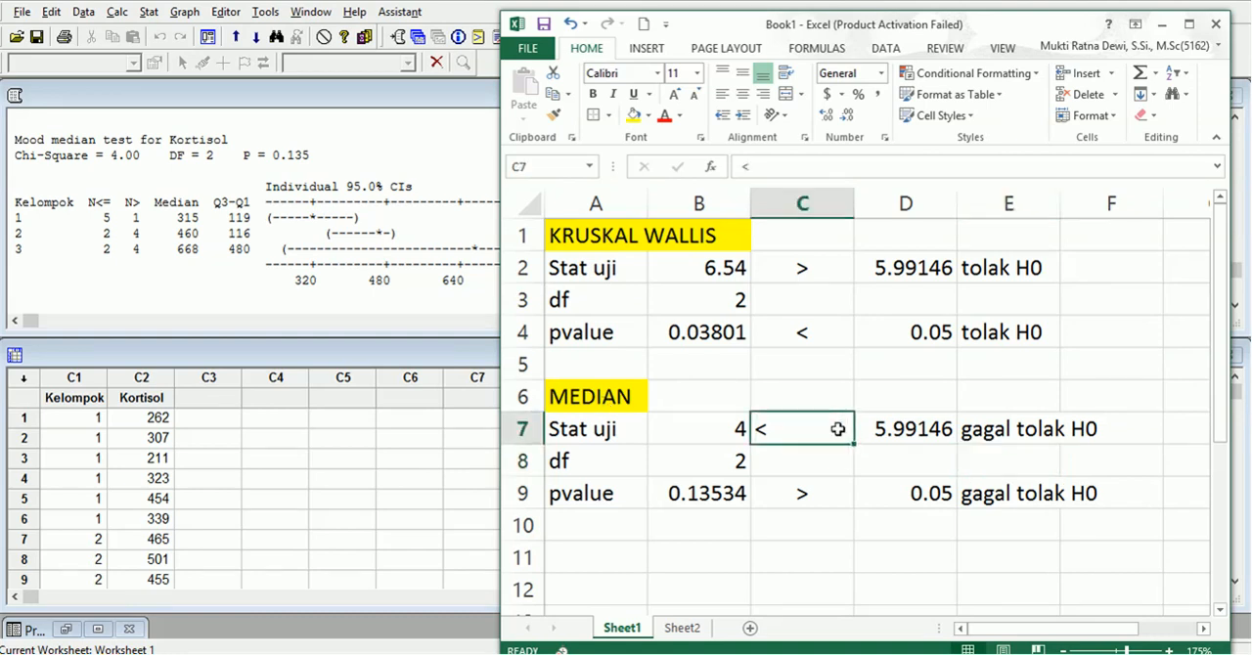
left_click(740, 95)
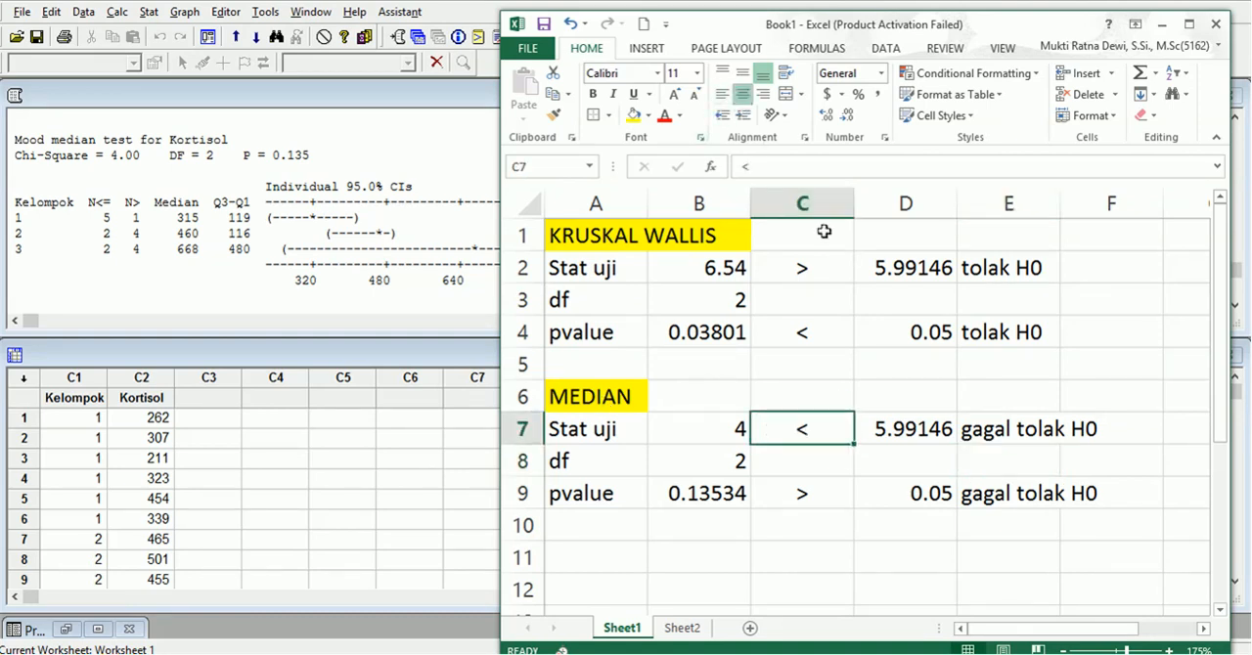
left_click(1008, 493)
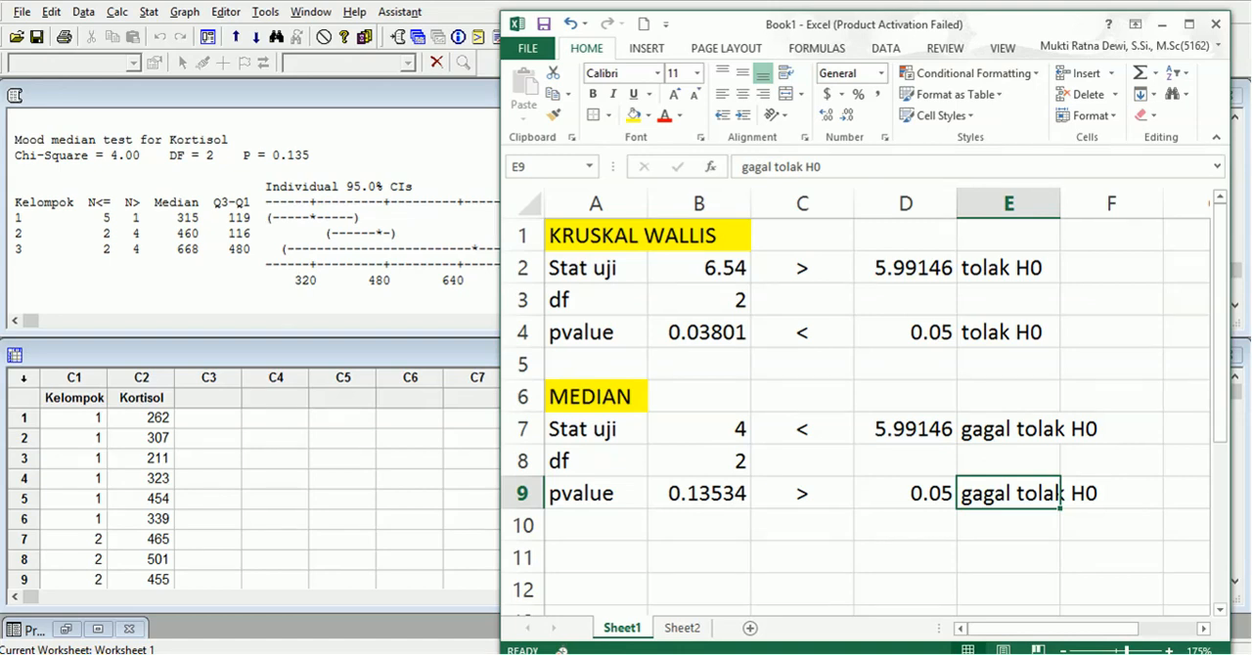
left_click(993, 386)
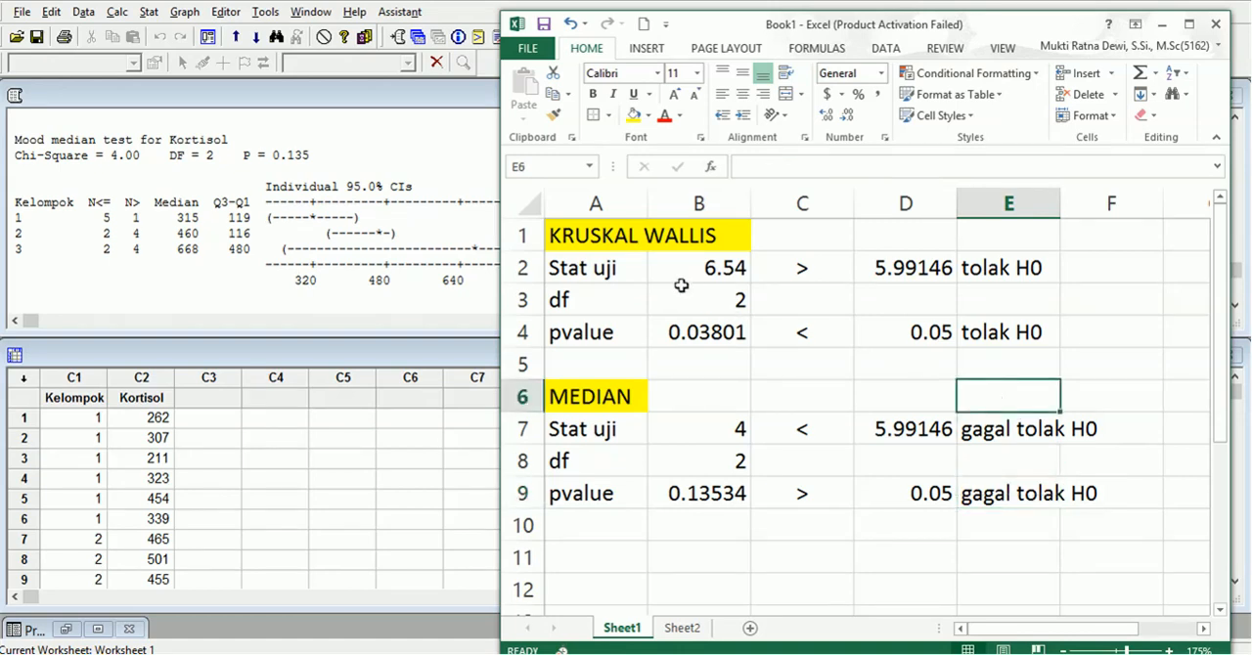